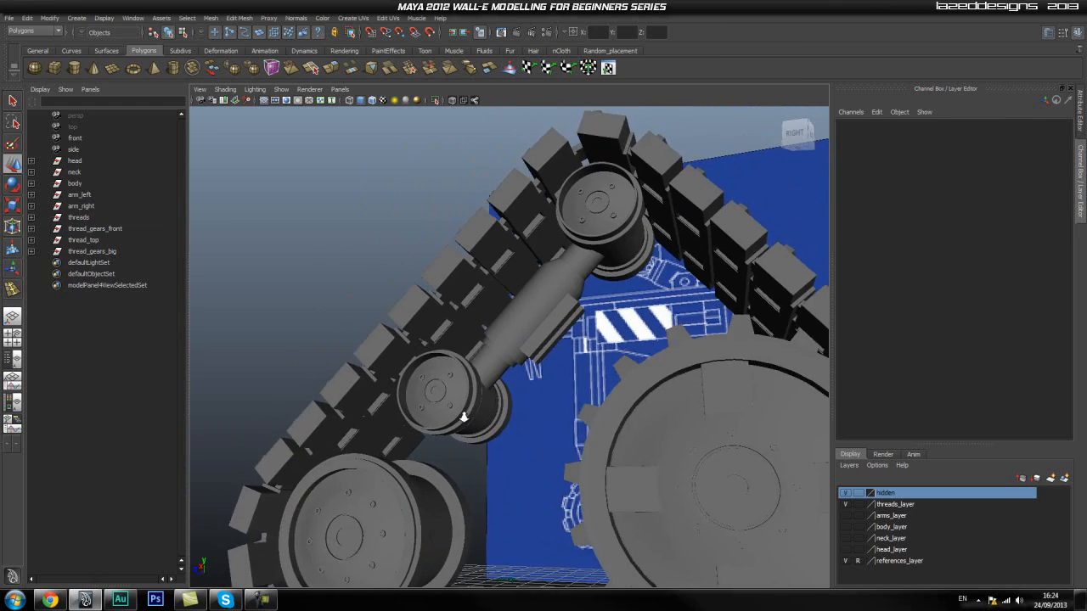
Move the thread_top group along Z to about -14, clear of the thread and its wheels.
{"action": "left_click_drag", "start_coordinate": [454, 438], "coordinate": [560, 408], "text": "alt"}
{"action": "left_click", "coordinate": [83, 240]}
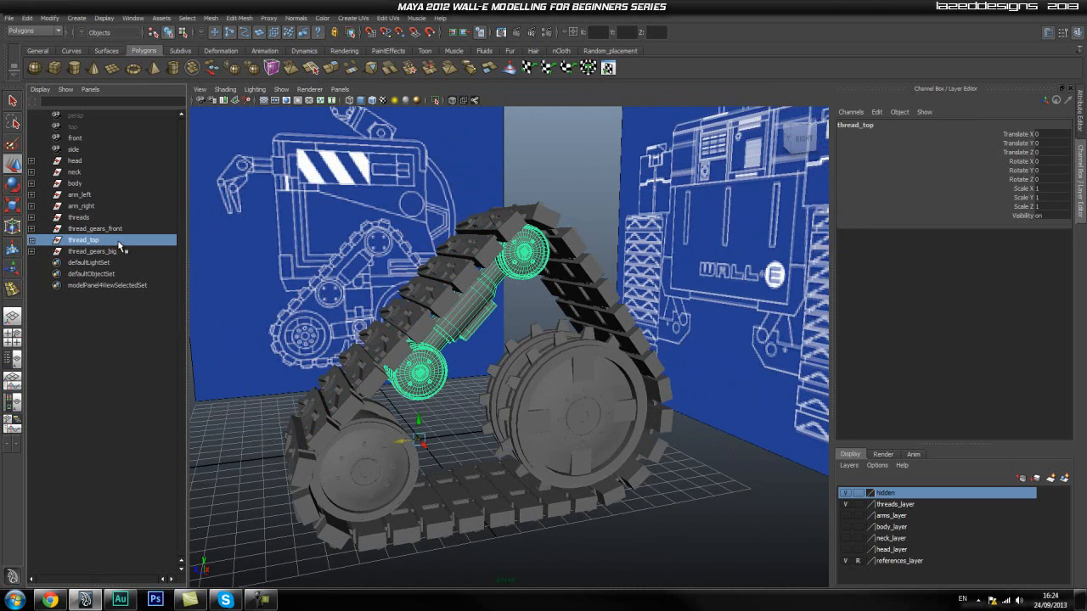
{"action": "left_click_drag", "start_coordinate": [526, 356], "coordinate": [496, 351], "text": "alt"}
{"action": "left_click_drag", "start_coordinate": [340, 441], "coordinate": [609, 368]}
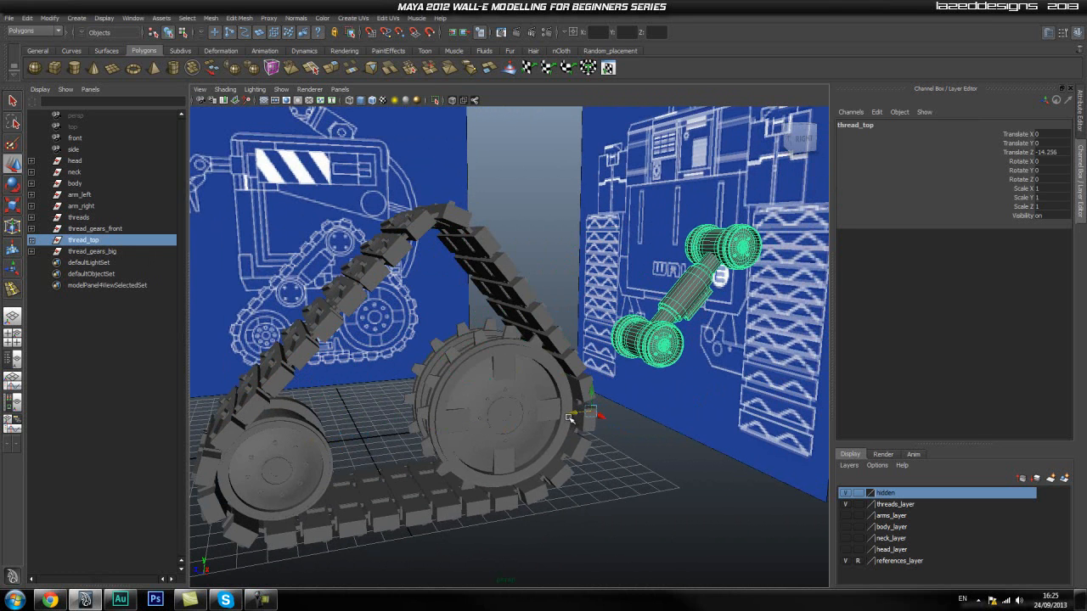
{"action": "left_click_drag", "start_coordinate": [562, 420], "coordinate": [582, 414]}
{"action": "left_click", "coordinate": [624, 242]}
Delete thread_gear_small_right and the connecting cylinder pCylinder27 from the thread_gears_front group.
{"action": "left_click_drag", "start_coordinate": [521, 343], "coordinate": [391, 353], "text": "alt"}
{"action": "right_click_drag", "start_coordinate": [337, 342], "coordinate": [429, 306], "text": "alt"}
{"action": "middle_click_drag", "start_coordinate": [430, 305], "coordinate": [408, 352], "text": "alt"}
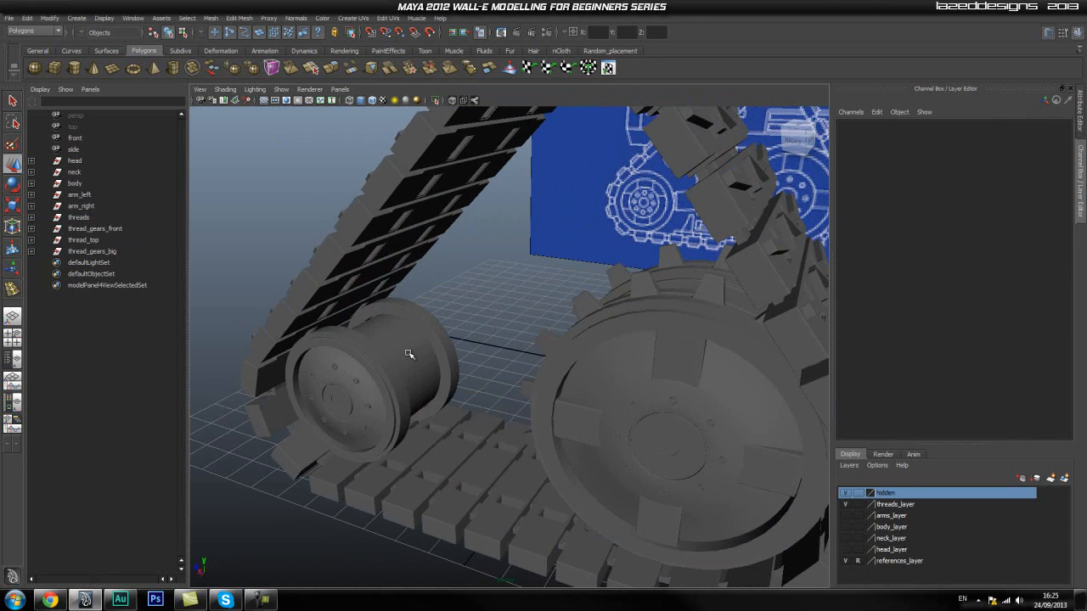
{"action": "left_click", "coordinate": [410, 352]}
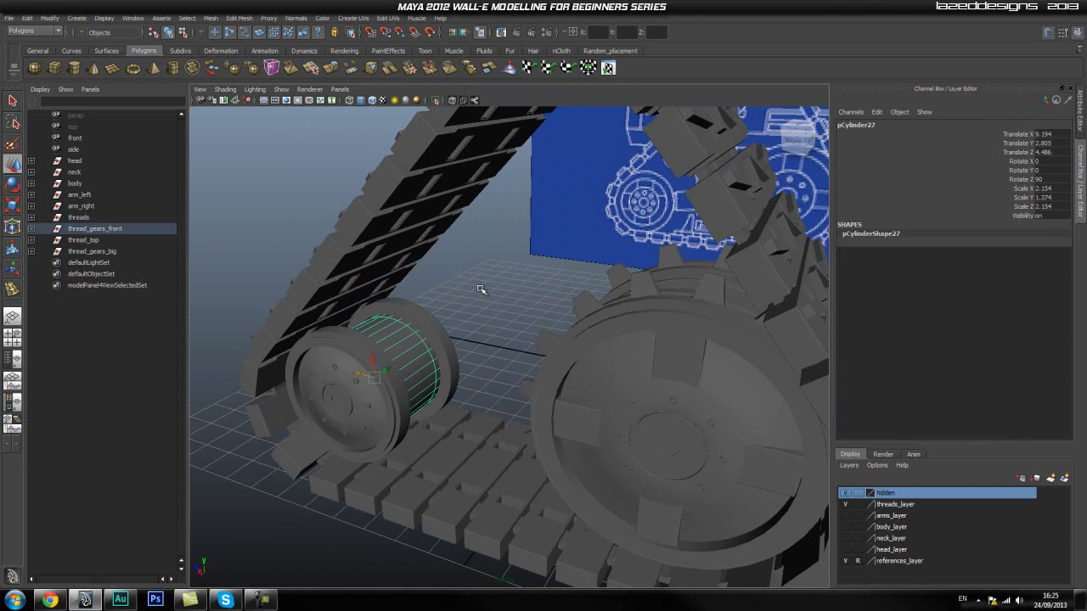
{"action": "left_click", "coordinate": [85, 230]}
{"action": "left_click_drag", "start_coordinate": [434, 277], "coordinate": [379, 284], "text": "alt"}
{"action": "left_click", "coordinate": [32, 230]}
{"action": "left_click", "coordinate": [100, 242]}
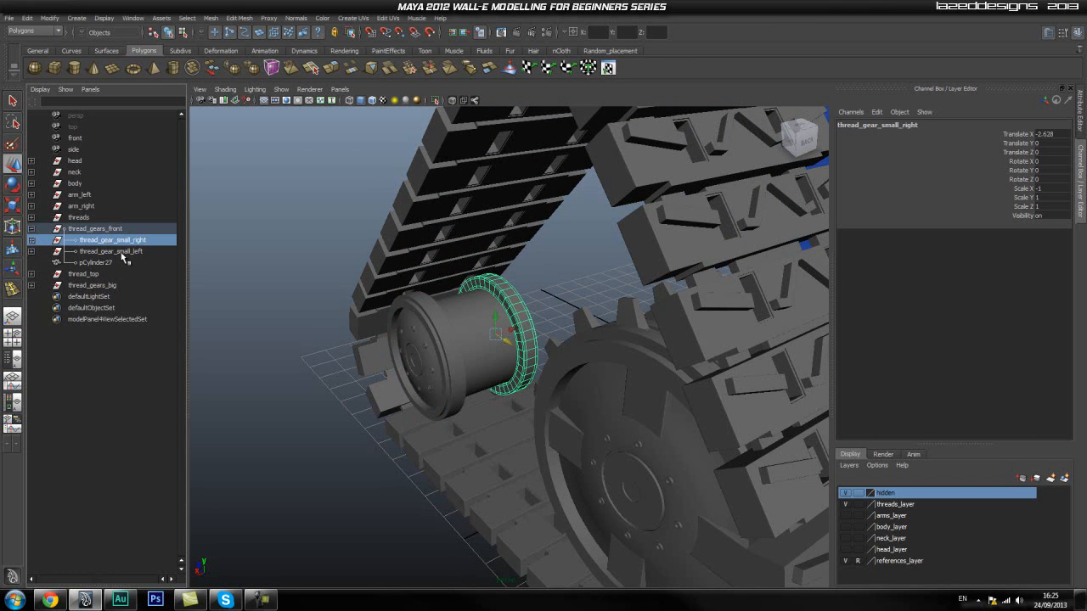
{"action": "left_click", "coordinate": [119, 263], "text": "ctrl"}
{"action": "key", "text": "Delete"}
Examine the rim mesh and the back of the remaining small wheel from several sides, returning it to object mode.
{"action": "left_click_drag", "start_coordinate": [288, 298], "coordinate": [480, 402], "text": "alt"}
{"action": "left_click_drag", "start_coordinate": [303, 348], "coordinate": [499, 398], "text": "alt"}
{"action": "left_click", "coordinate": [562, 399]}
{"action": "left_click_drag", "start_coordinate": [604, 431], "coordinate": [530, 363], "text": "alt"}
{"action": "right_click", "coordinate": [499, 334]}
{"action": "left_click", "coordinate": [447, 335]}
{"action": "scroll", "coordinate": [702, 420], "scroll_direction": "down", "scroll_amount": 10}
{"action": "left_click_drag", "start_coordinate": [701, 419], "coordinate": [556, 413], "text": "alt"}
{"action": "scroll", "coordinate": [503, 252], "scroll_direction": "up", "scroll_amount": 5}
{"action": "right_click_drag", "start_coordinate": [504, 251], "coordinate": [706, 433], "text": "alt"}
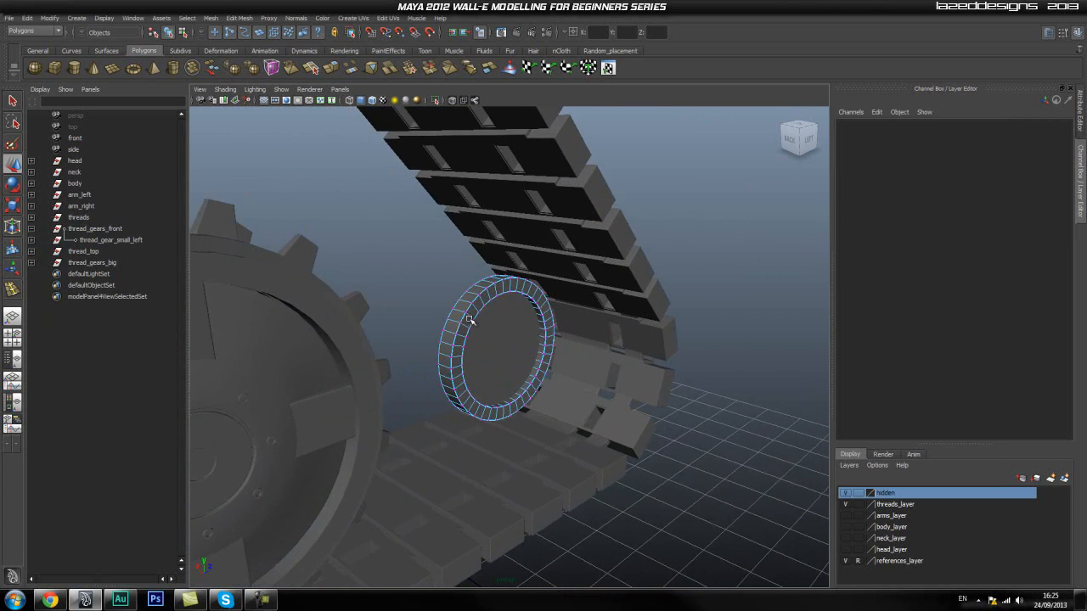
{"action": "left_click_drag", "start_coordinate": [445, 365], "coordinate": [407, 392], "text": "alt"}
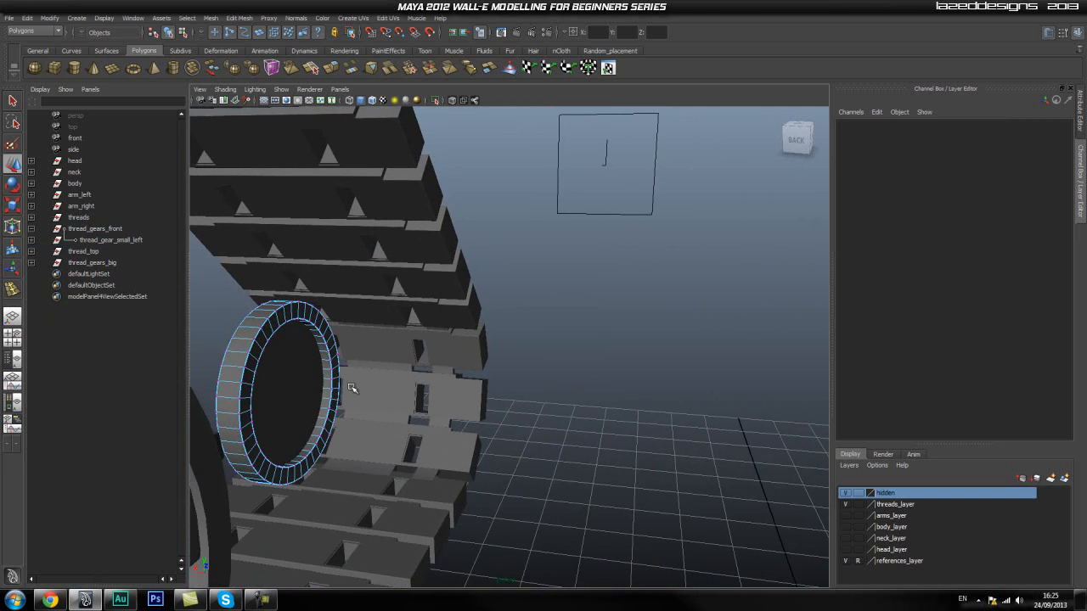
{"action": "right_click_drag", "start_coordinate": [249, 376], "coordinate": [301, 356]}
{"action": "left_click", "coordinate": [255, 362]}
{"action": "key", "text": "f"}
{"action": "left_click_drag", "start_coordinate": [239, 417], "coordinate": [652, 389], "text": "alt"}
{"action": "right_click_drag", "start_coordinate": [652, 389], "coordinate": [529, 400], "text": "alt"}
{"action": "left_click_drag", "start_coordinate": [529, 400], "coordinate": [570, 332], "text": "alt"}
{"action": "left_click", "coordinate": [570, 332]}
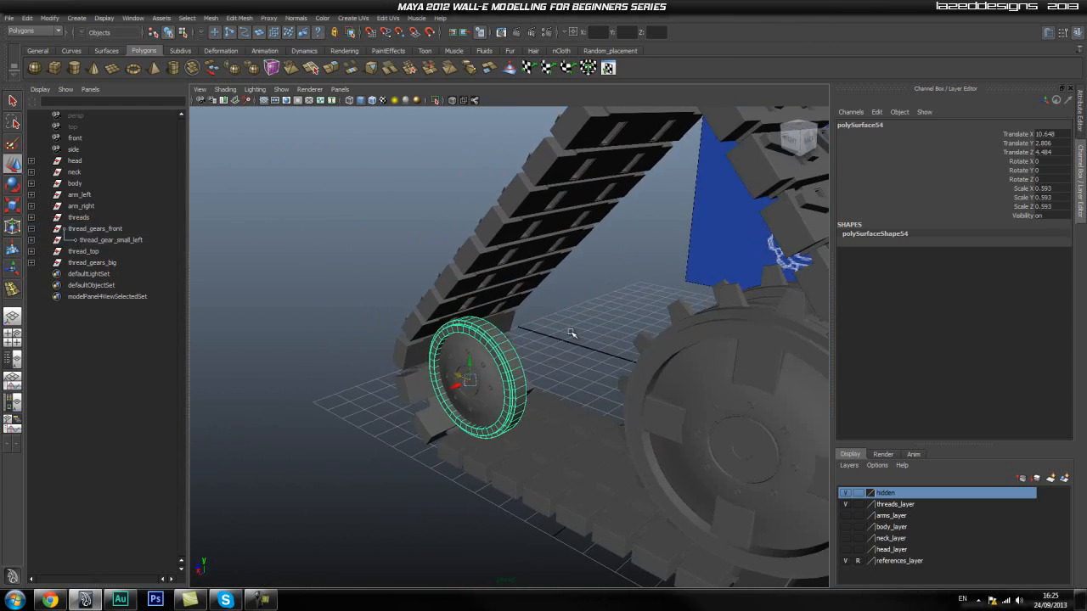
Duplicate a rectangular block from the big wheel's face and move the copy across to the small wheel.
{"action": "mouse_move", "coordinate": [521, 359]}
{"action": "left_mouse_down", "text": "alt"}
{"action": "mouse_move", "coordinate": [538, 371]}
{"action": "mouse_move", "coordinate": [492, 396]}
{"action": "mouse_move", "coordinate": [586, 392]}
{"action": "mouse_move", "coordinate": [505, 383]}
{"action": "mouse_move", "coordinate": [538, 391]}
{"action": "mouse_move", "coordinate": [538, 371]}
{"action": "left_mouse_up", "text": "alt"}
{"action": "scroll", "coordinate": [476, 374], "scroll_direction": "up", "scroll_amount": 4}
{"action": "left_click", "coordinate": [526, 384]}
{"action": "scroll", "coordinate": [554, 382], "scroll_direction": "down", "scroll_amount": 1}
{"action": "scroll", "coordinate": [538, 390], "scroll_direction": "up", "scroll_amount": 3}
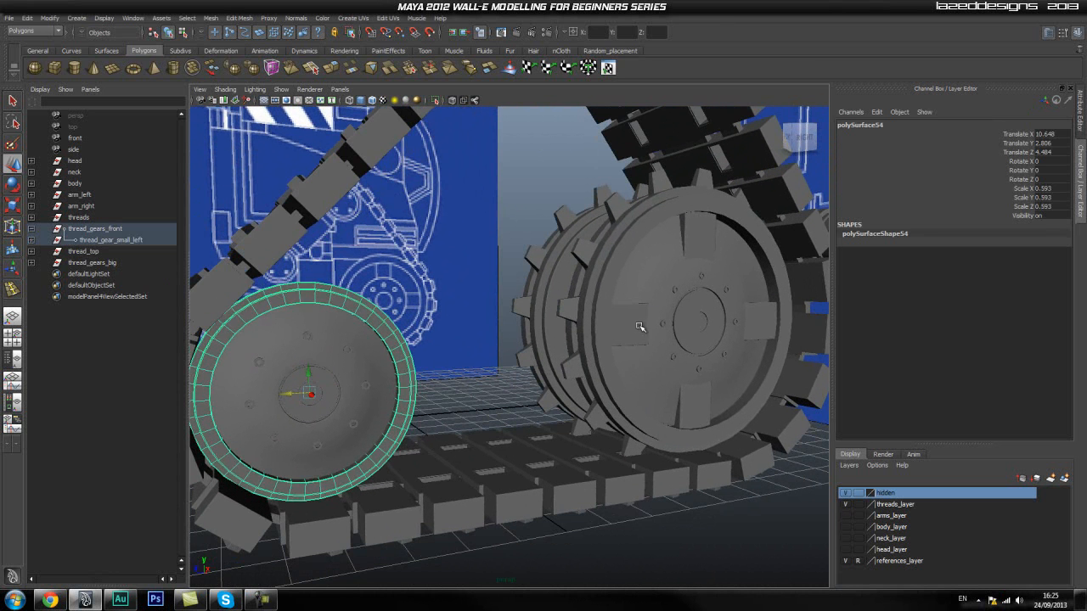
{"action": "left_click", "coordinate": [640, 326]}
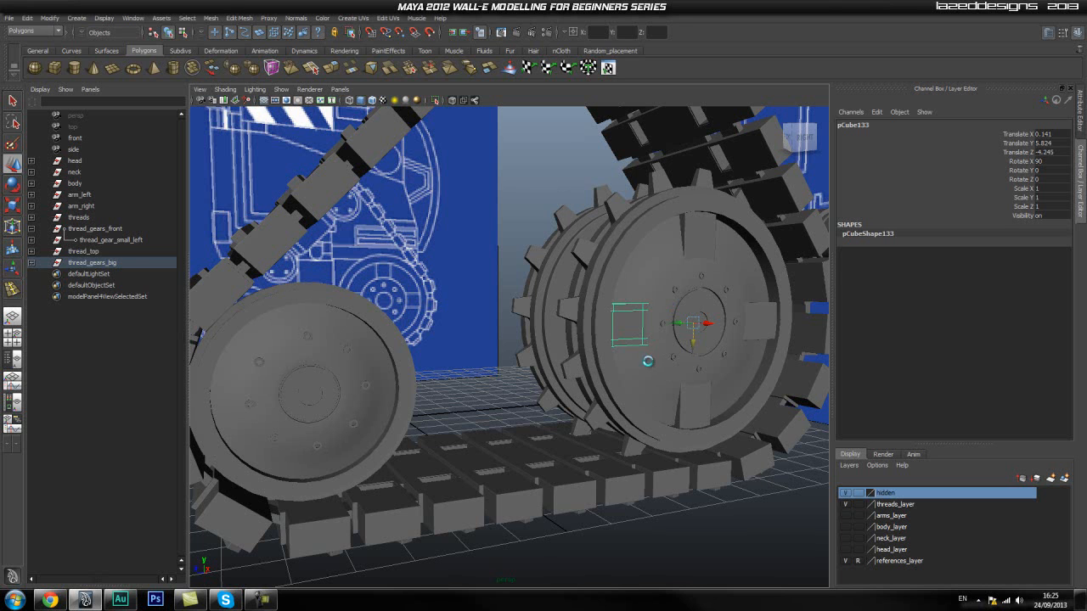
{"action": "left_click_drag", "start_coordinate": [663, 326], "coordinate": [428, 361]}
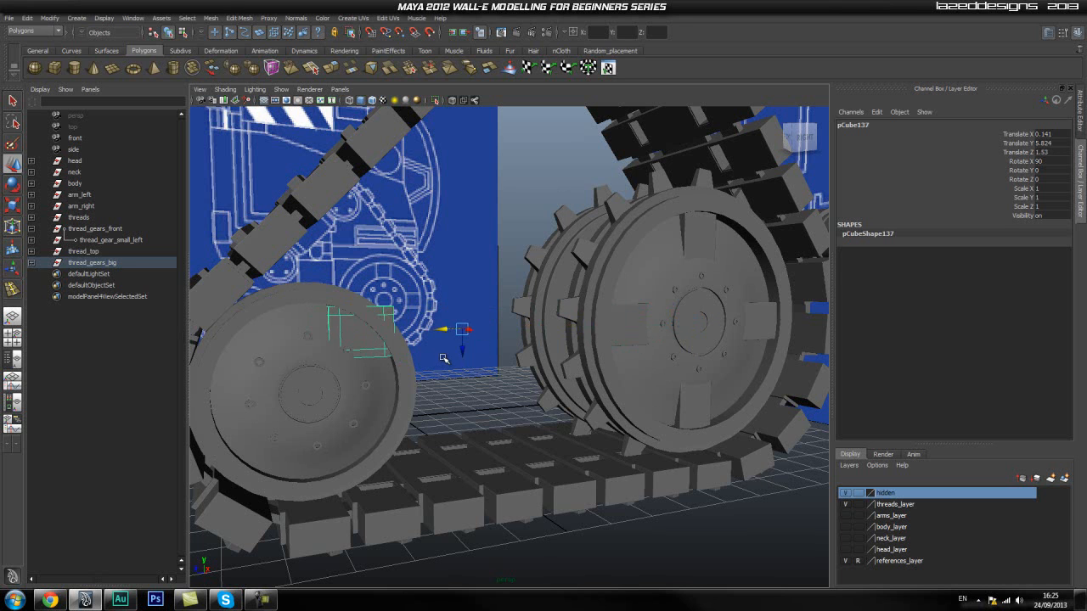
Take the copied block pCube137 out of the thread_wheel_bits group and collapse the big left gear's hierarchy.
{"action": "left_click", "coordinate": [33, 263]}
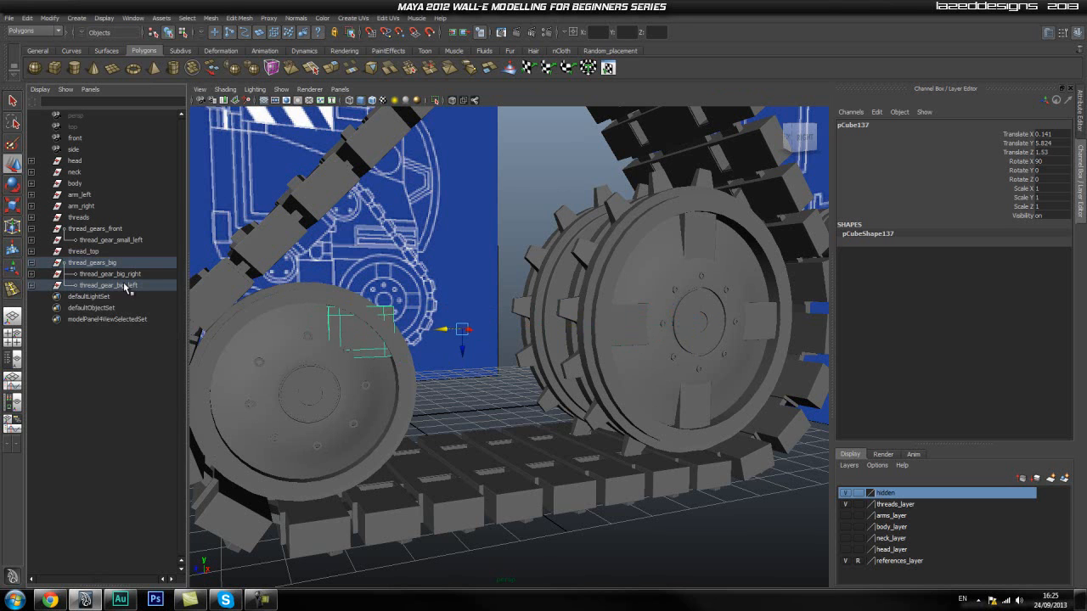
{"action": "left_click", "coordinate": [32, 286]}
{"action": "left_click", "coordinate": [32, 296]}
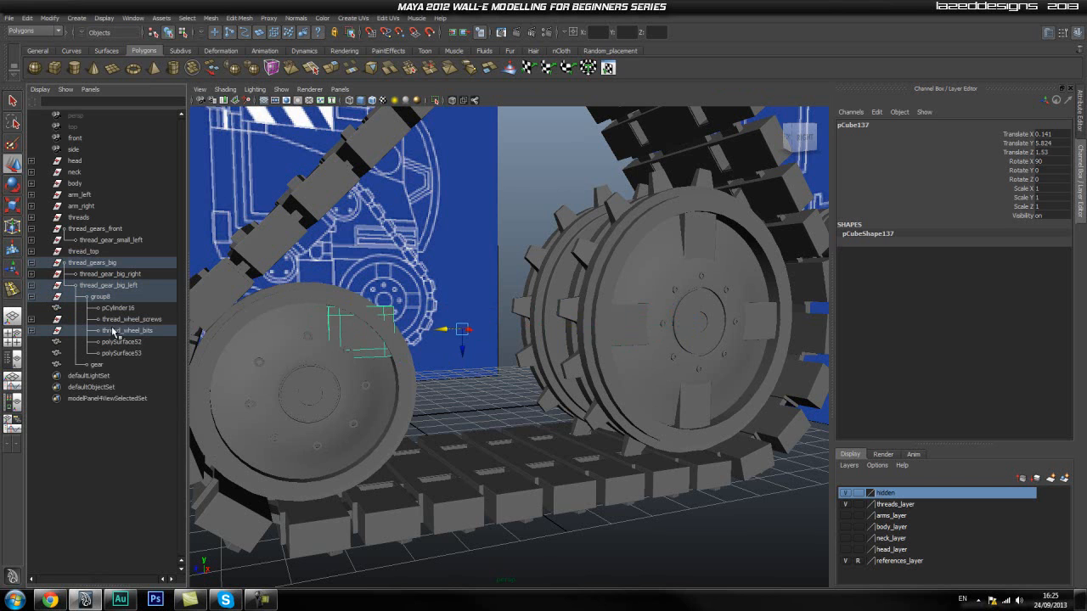
{"action": "left_click", "coordinate": [31, 331]}
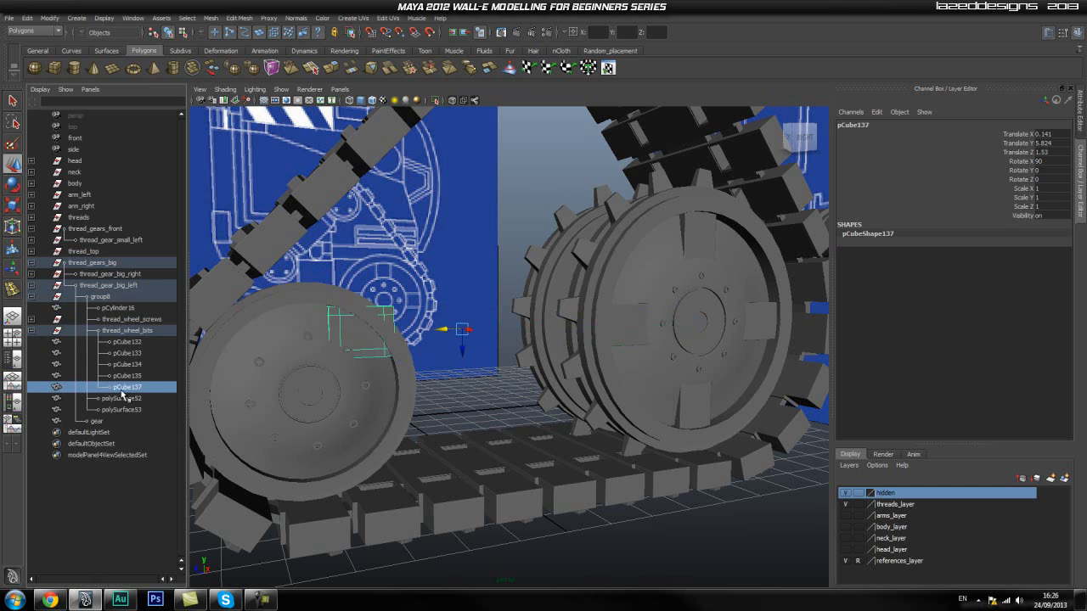
{"action": "middle_click_drag", "start_coordinate": [123, 402], "coordinate": [115, 481]}
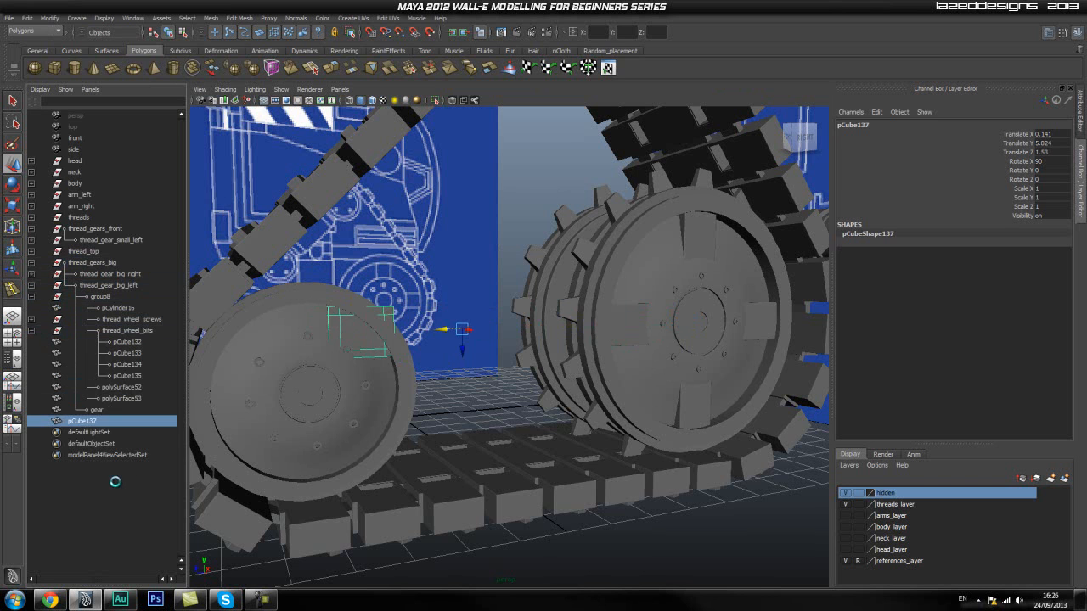
{"action": "left_click", "coordinate": [32, 286]}
Center the copied block's pivot and place the block at the small wheel's rim, at about Y 2.9 and Z 2.7.
{"action": "left_click_drag", "start_coordinate": [395, 349], "coordinate": [359, 351], "text": "alt"}
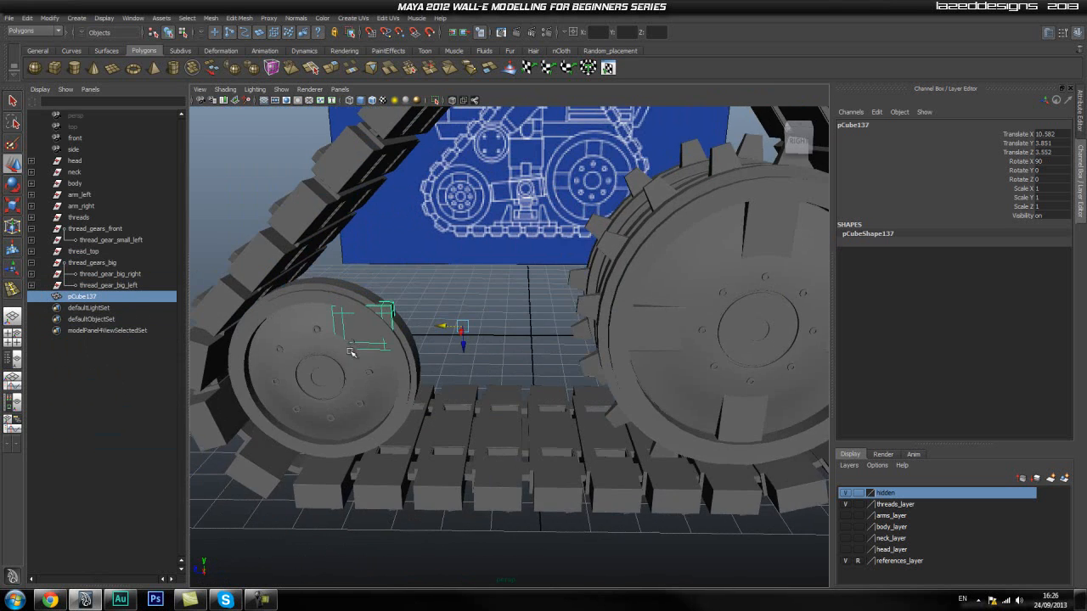
{"action": "scroll", "coordinate": [280, 394], "scroll_direction": "up", "scroll_amount": 5}
{"action": "middle_click_drag", "start_coordinate": [280, 393], "coordinate": [461, 381], "text": "alt"}
{"action": "key", "text": "space"}
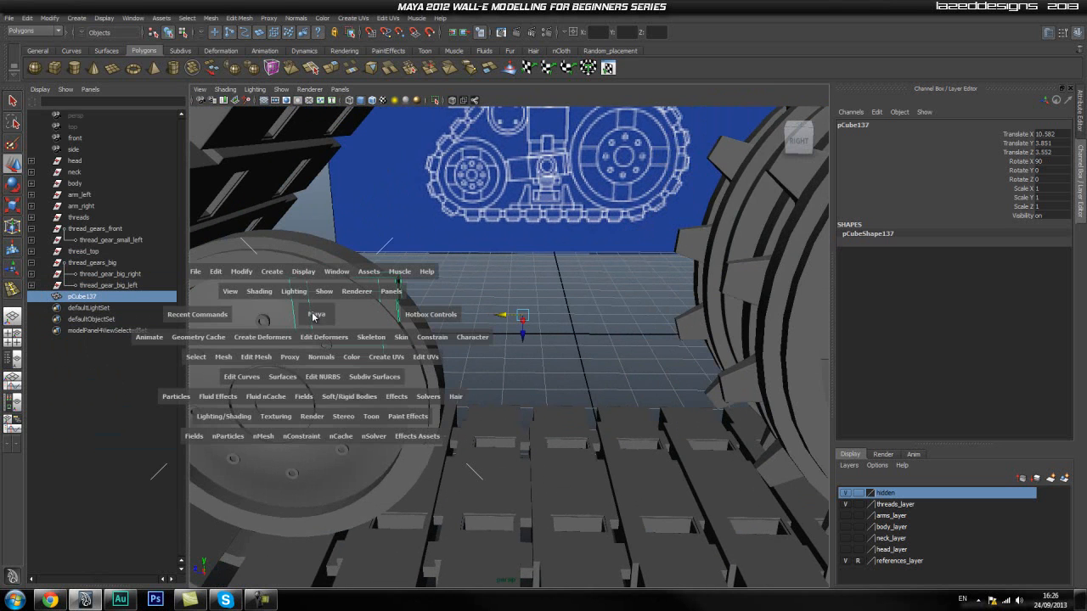
{"action": "left_click", "coordinate": [249, 272]}
{"action": "left_click", "coordinate": [268, 384]}
{"action": "left_click_drag", "start_coordinate": [384, 440], "coordinate": [427, 366], "text": "alt"}
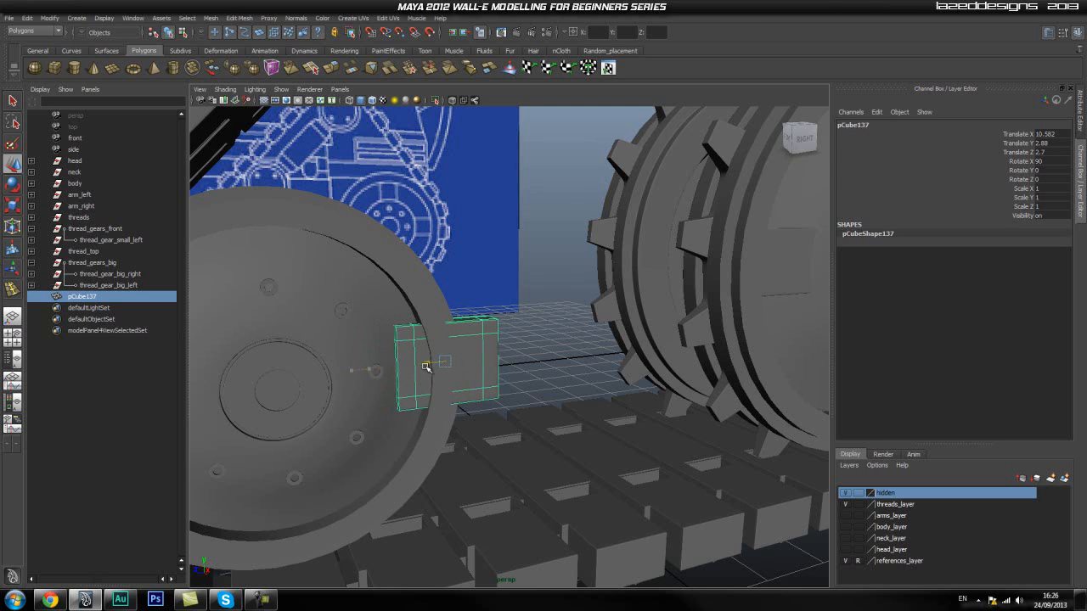
{"action": "left_click_drag", "start_coordinate": [370, 413], "coordinate": [440, 427], "text": "alt"}
{"action": "left_click_drag", "start_coordinate": [425, 385], "coordinate": [485, 365]}
Reshape the block by moving its vertices so that it fits inside the small wheel's rim, and return to object mode.
{"action": "right_click_drag", "start_coordinate": [481, 361], "coordinate": [456, 355]}
{"action": "left_click_drag", "start_coordinate": [456, 355], "coordinate": [534, 362], "text": "alt"}
{"action": "left_click_drag", "start_coordinate": [480, 553], "coordinate": [480, 553]}
{"action": "left_click_drag", "start_coordinate": [480, 553], "coordinate": [519, 439], "text": "alt"}
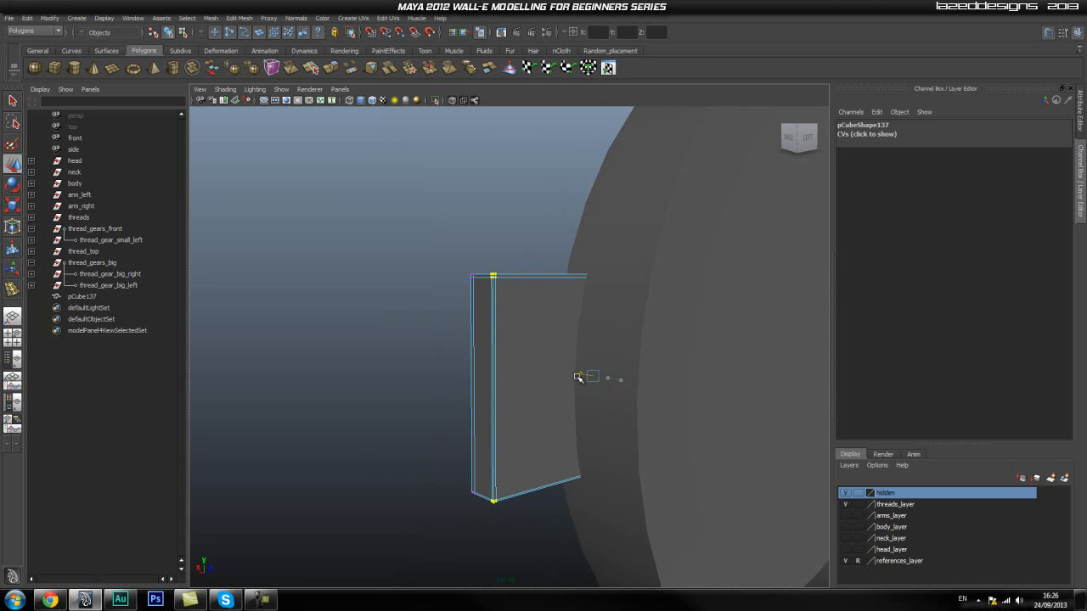
{"action": "left_click_drag", "start_coordinate": [408, 388], "coordinate": [671, 364], "text": "alt"}
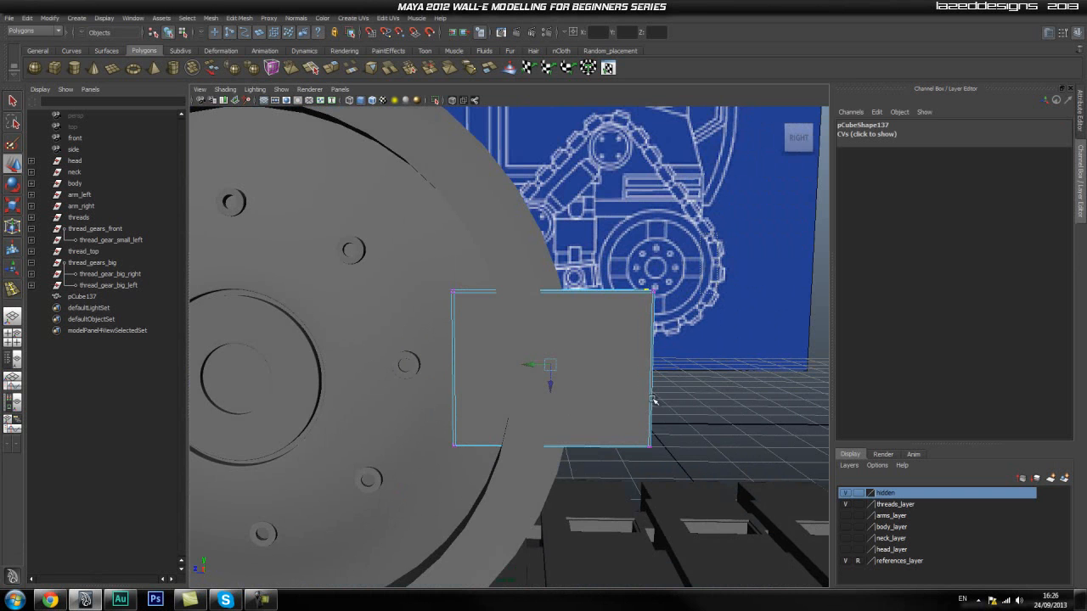
{"action": "left_click_drag", "start_coordinate": [612, 481], "coordinate": [704, 400], "text": "alt"}
{"action": "left_click_drag", "start_coordinate": [636, 382], "coordinate": [493, 369]}
{"action": "left_click_drag", "start_coordinate": [628, 328], "coordinate": [464, 328], "text": "alt"}
{"action": "key", "text": "q"}
{"action": "right_click_drag", "start_coordinate": [482, 323], "coordinate": [529, 311]}
{"action": "left_click", "coordinate": [461, 328]}
Adjust the block's position against the inside of the small wheel's rim, at about X 10.51 and Z 2.7.
{"action": "left_click", "coordinate": [759, 365]}
{"action": "left_click_drag", "start_coordinate": [758, 366], "coordinate": [520, 387], "text": "alt"}
{"action": "scroll", "coordinate": [543, 383], "scroll_direction": "up", "scroll_amount": 3}
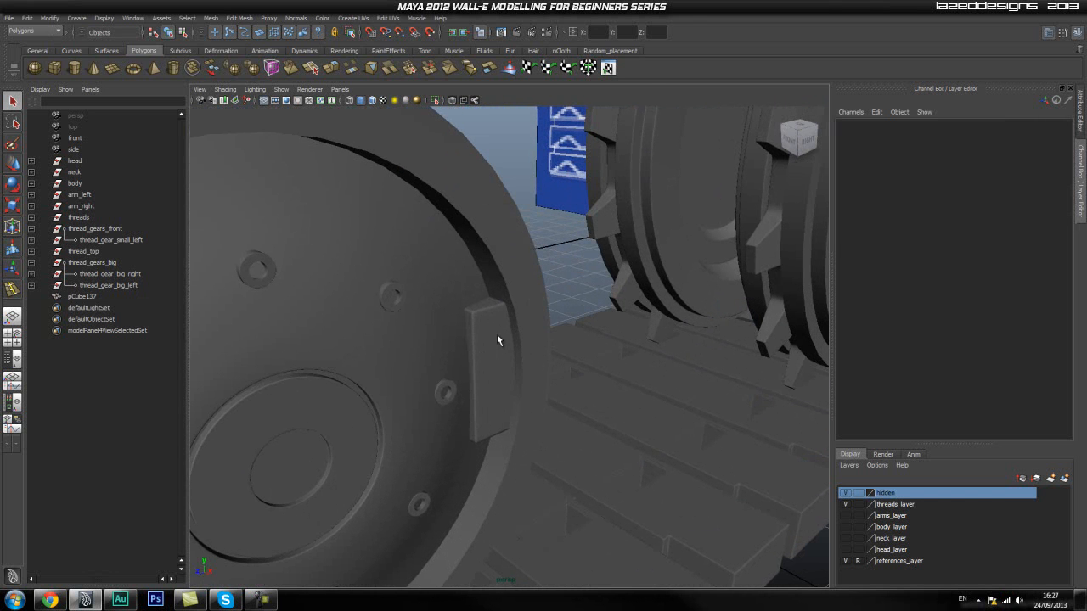
{"action": "left_click", "coordinate": [481, 401]}
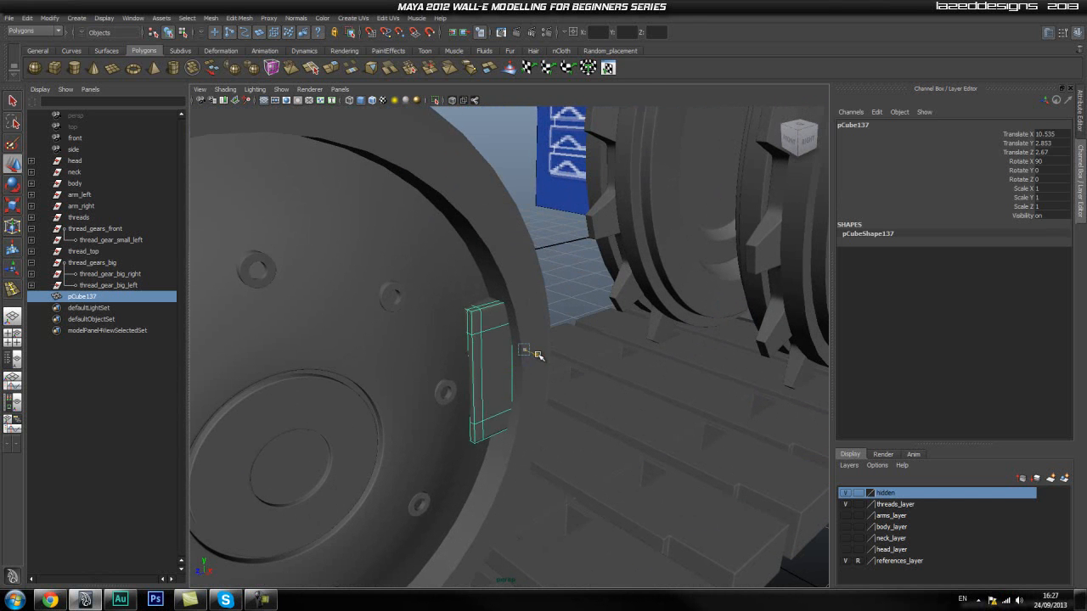
{"action": "left_click", "coordinate": [560, 368]}
{"action": "left_click_drag", "start_coordinate": [589, 376], "coordinate": [507, 367], "text": "alt"}
{"action": "left_click", "coordinate": [501, 392]}
{"action": "left_click", "coordinate": [670, 370]}
{"action": "left_click_drag", "start_coordinate": [670, 370], "coordinate": [394, 410], "text": "alt"}
{"action": "right_click_drag", "start_coordinate": [394, 410], "coordinate": [498, 407], "text": "alt"}
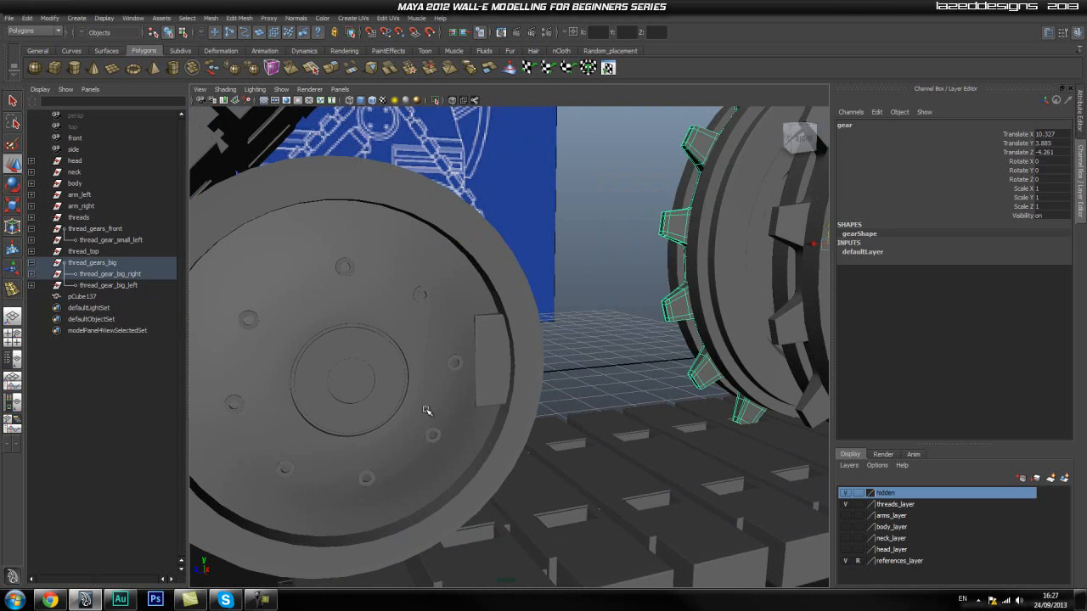
Scale the rectangular block uniformly to about 0.915.
{"action": "left_click", "coordinate": [483, 400]}
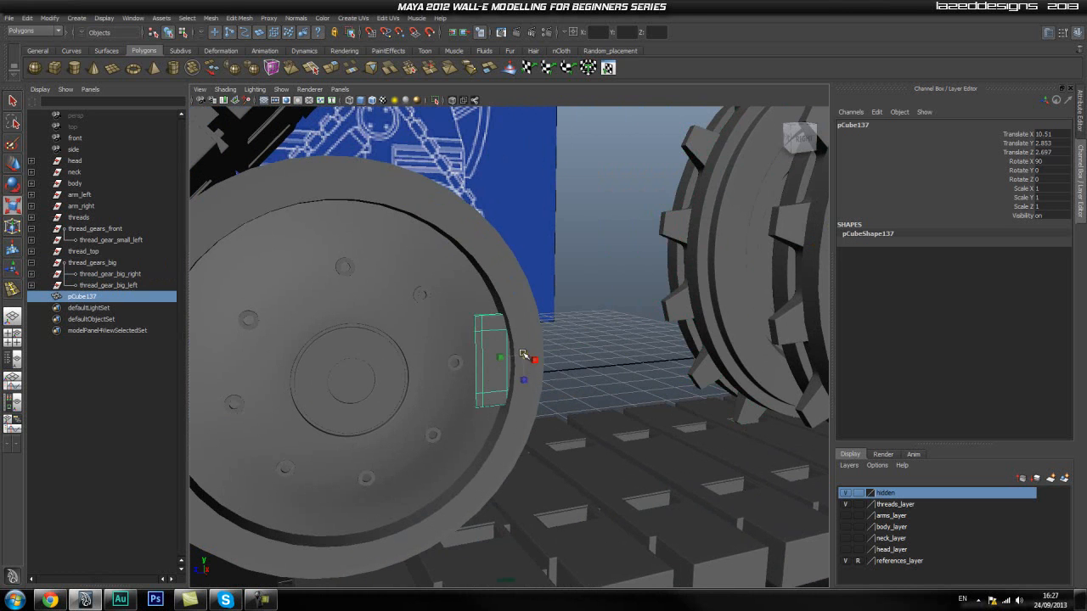
{"action": "left_click", "coordinate": [573, 313]}
{"action": "right_click_drag", "start_coordinate": [316, 394], "coordinate": [241, 405], "text": "alt"}
{"action": "left_click_drag", "start_coordinate": [377, 401], "coordinate": [403, 398], "text": "alt"}
{"action": "right_click_drag", "start_coordinate": [403, 398], "coordinate": [161, 411], "text": "alt"}
{"action": "left_click_drag", "start_coordinate": [161, 411], "coordinate": [582, 393], "text": "alt"}
{"action": "right_click_drag", "start_coordinate": [476, 403], "coordinate": [592, 415], "text": "alt"}
{"action": "right_click_drag", "start_coordinate": [408, 400], "coordinate": [483, 398], "text": "alt"}
{"action": "left_click_drag", "start_coordinate": [484, 398], "coordinate": [534, 336], "text": "alt"}
Nudge the scaled block along X to about 10.515 and check its fit in the small wheel.
{"action": "left_click", "coordinate": [493, 361]}
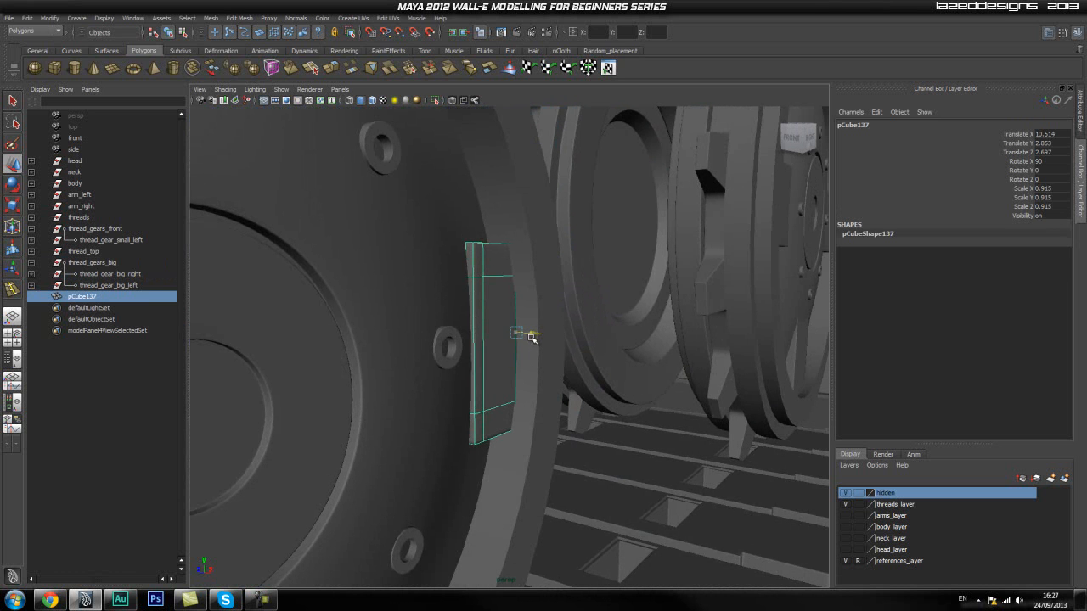
{"action": "left_click", "coordinate": [587, 395]}
{"action": "right_click_drag", "start_coordinate": [563, 410], "coordinate": [442, 411], "text": "alt"}
{"action": "left_click_drag", "start_coordinate": [611, 413], "coordinate": [459, 413], "text": "alt"}
{"action": "right_click_drag", "start_coordinate": [459, 413], "coordinate": [238, 413], "text": "alt"}
{"action": "left_click_drag", "start_coordinate": [238, 413], "coordinate": [377, 416], "text": "alt"}
{"action": "right_click_drag", "start_coordinate": [222, 350], "coordinate": [297, 342], "text": "alt"}
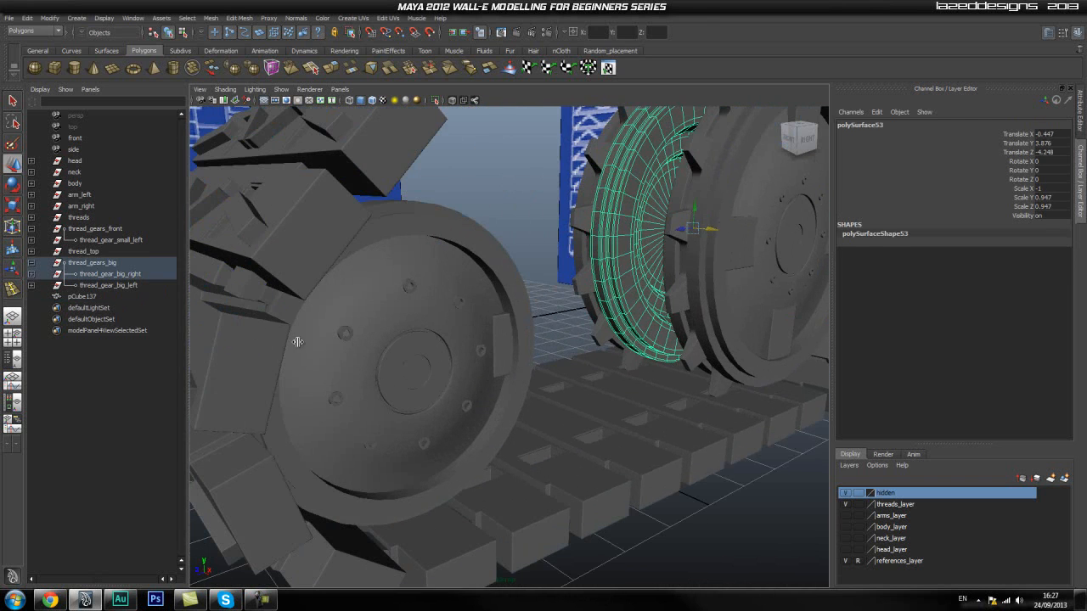
Collapse the gear groups in the hierarchy and parent the block pCube137 under thread_gears_front.
{"action": "left_click", "coordinate": [78, 296]}
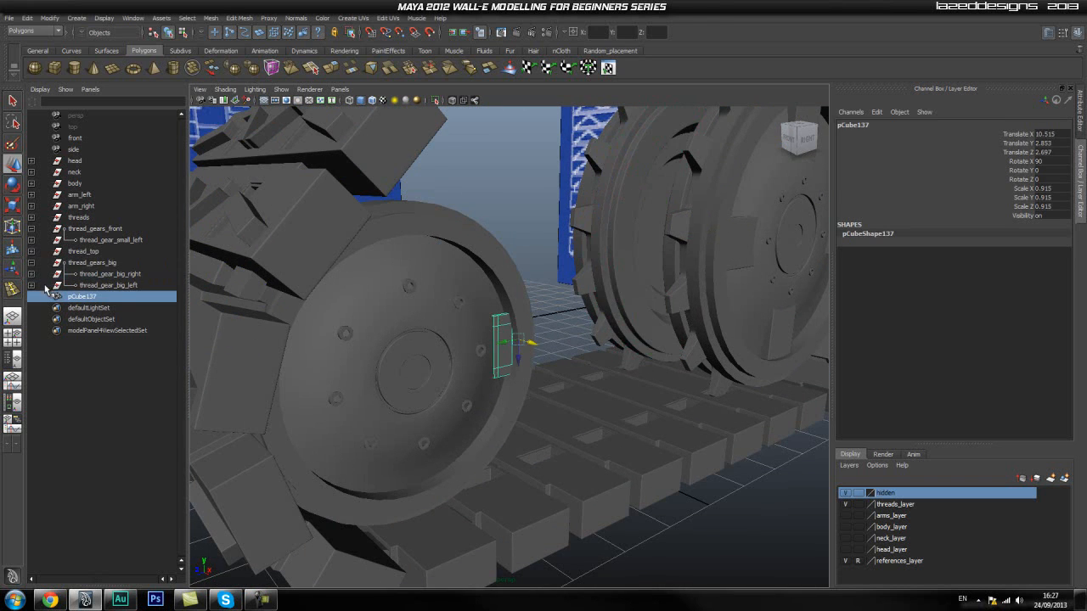
{"action": "left_click", "coordinate": [32, 263]}
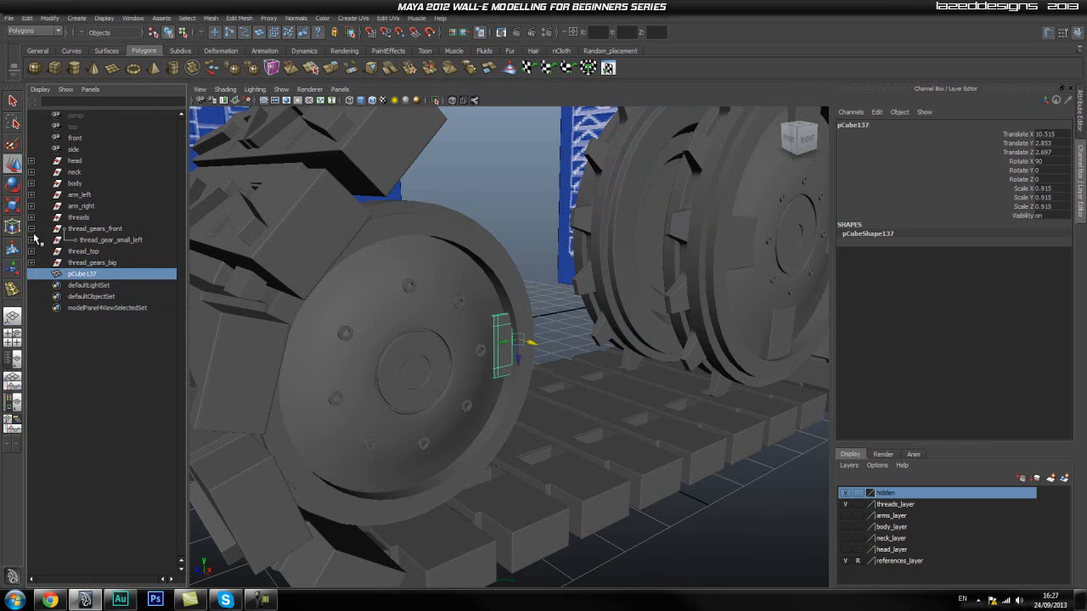
{"action": "left_click", "coordinate": [31, 228]}
{"action": "left_click", "coordinate": [106, 229]}
{"action": "left_click", "coordinate": [102, 240]}
{"action": "left_click", "coordinate": [117, 263]}
{"action": "left_click_drag", "start_coordinate": [584, 288], "coordinate": [450, 308], "text": "alt"}
{"action": "left_click", "coordinate": [462, 228]}
{"action": "left_click", "coordinate": [361, 296]}
{"action": "left_click", "coordinate": [111, 261]}
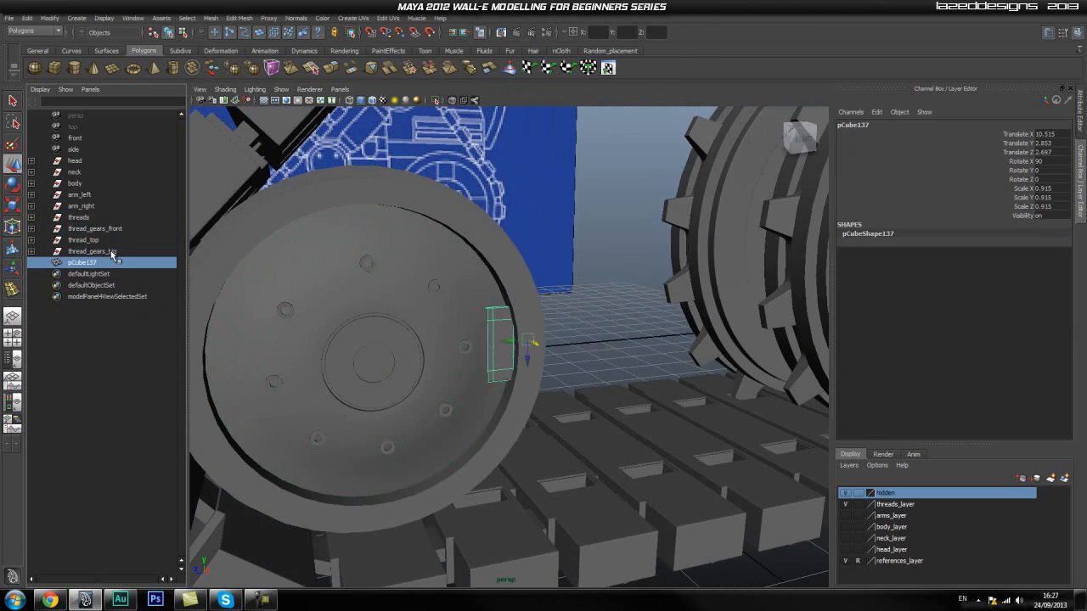
{"action": "left_click", "coordinate": [111, 253]}
{"action": "left_click", "coordinate": [93, 241]}
{"action": "left_click", "coordinate": [107, 229]}
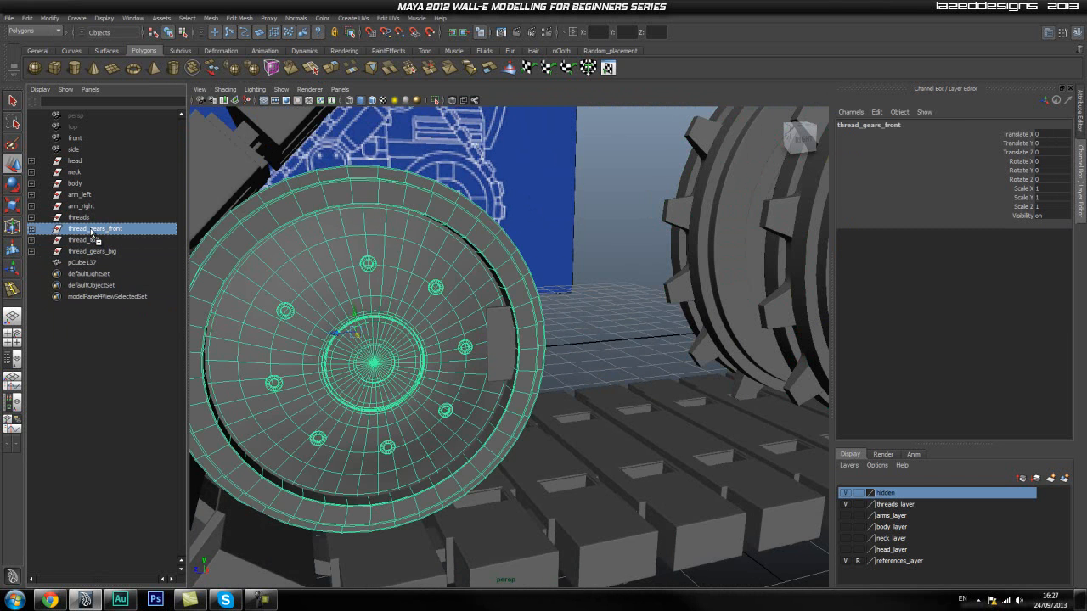
{"action": "middle_click_drag", "start_coordinate": [92, 231], "coordinate": [93, 230]}
Duplicate the thread_gears_front group and mirror the copy with a Scale X of -1.
{"action": "left_click", "coordinate": [96, 229]}
{"action": "left_click_drag", "start_coordinate": [475, 221], "coordinate": [551, 338], "text": "alt"}
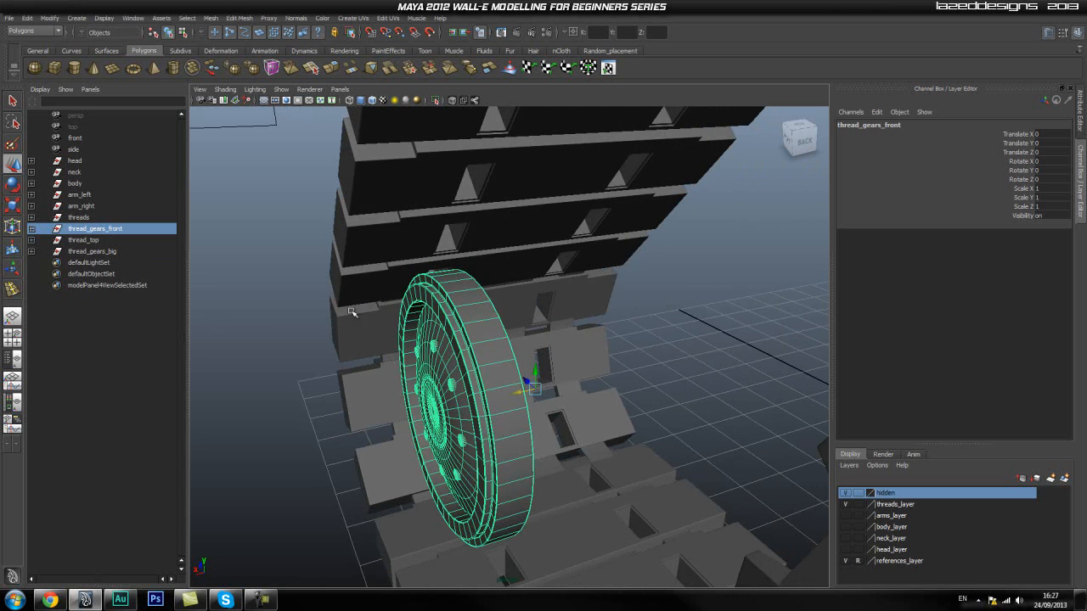
{"action": "key", "text": "ctrl+d"}
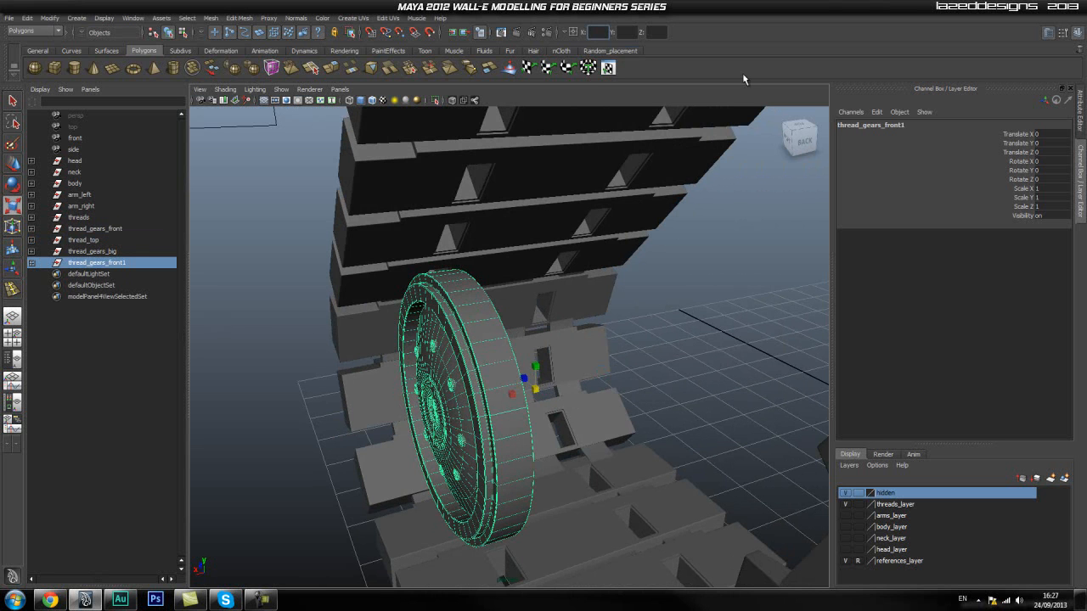
{"action": "key", "text": "Return"}
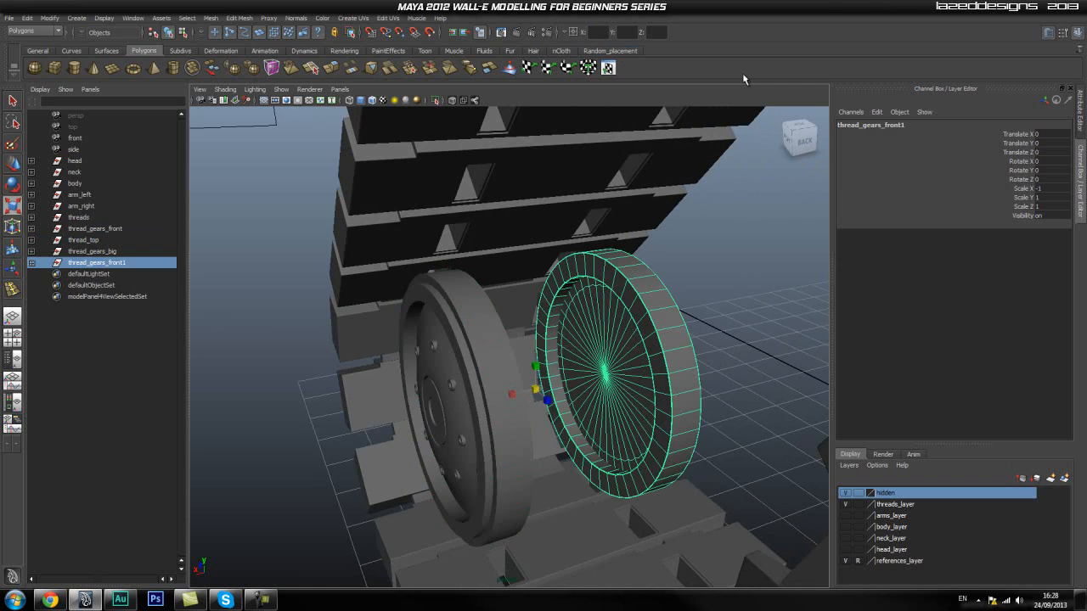
{"action": "left_click_drag", "start_coordinate": [704, 282], "coordinate": [655, 292], "text": "alt"}
{"action": "left_click_drag", "start_coordinate": [611, 290], "coordinate": [456, 223], "text": "alt"}
Select the inner disc of the mirrored front wheel (pCylinder17) and make it a live surface.
{"action": "left_click", "coordinate": [512, 334]}
{"action": "left_click", "coordinate": [542, 357]}
{"action": "left_click_drag", "start_coordinate": [516, 259], "coordinate": [440, 277], "text": "alt"}
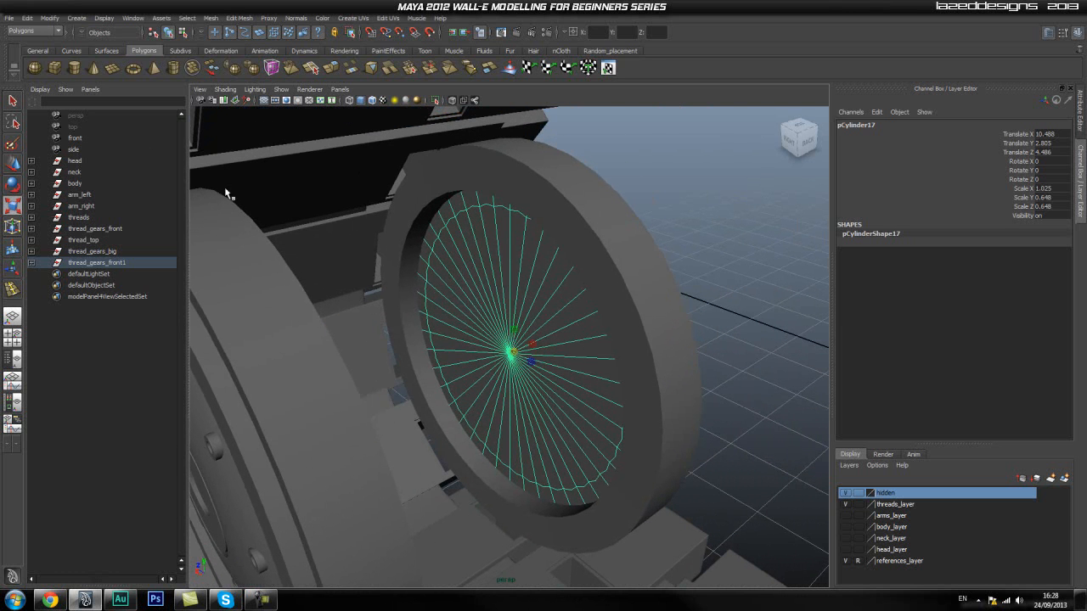
{"action": "key", "text": "space"}
{"action": "left_click", "coordinate": [439, 252]}
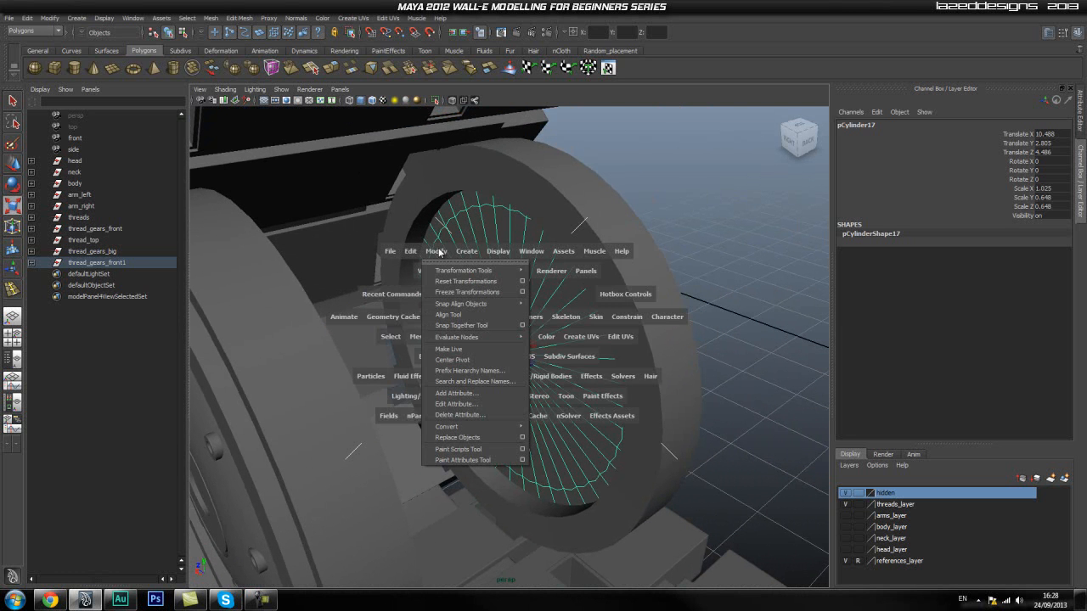
{"action": "left_click", "coordinate": [463, 349]}
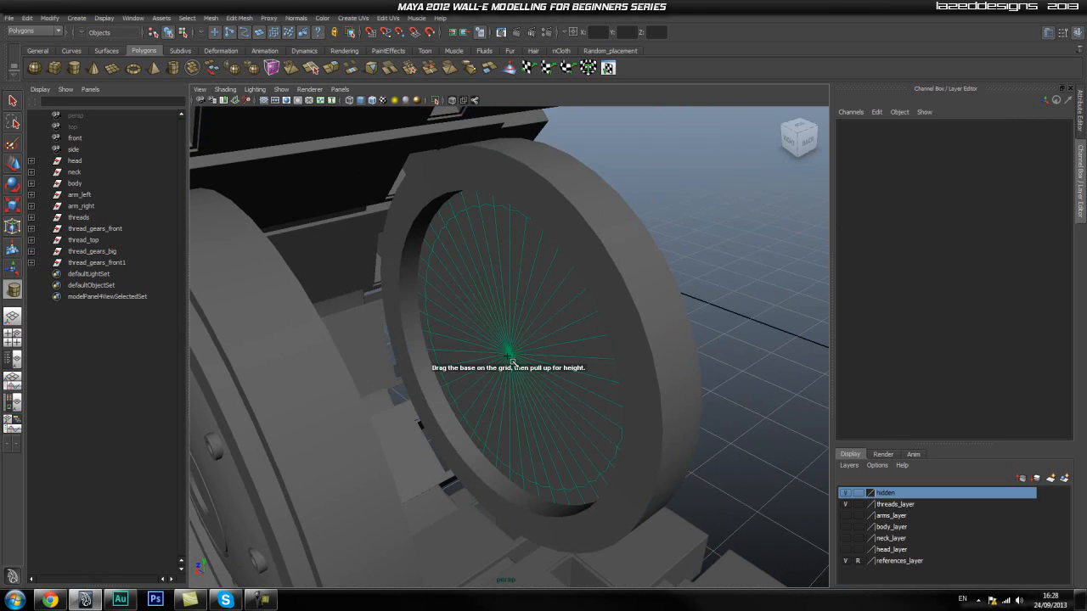
Draw a connecting cylinder on the live disc, about 1.486 in radius and 2.395 high, with 30 axis subdivisions.
{"action": "left_click_drag", "start_coordinate": [514, 361], "coordinate": [597, 504]}
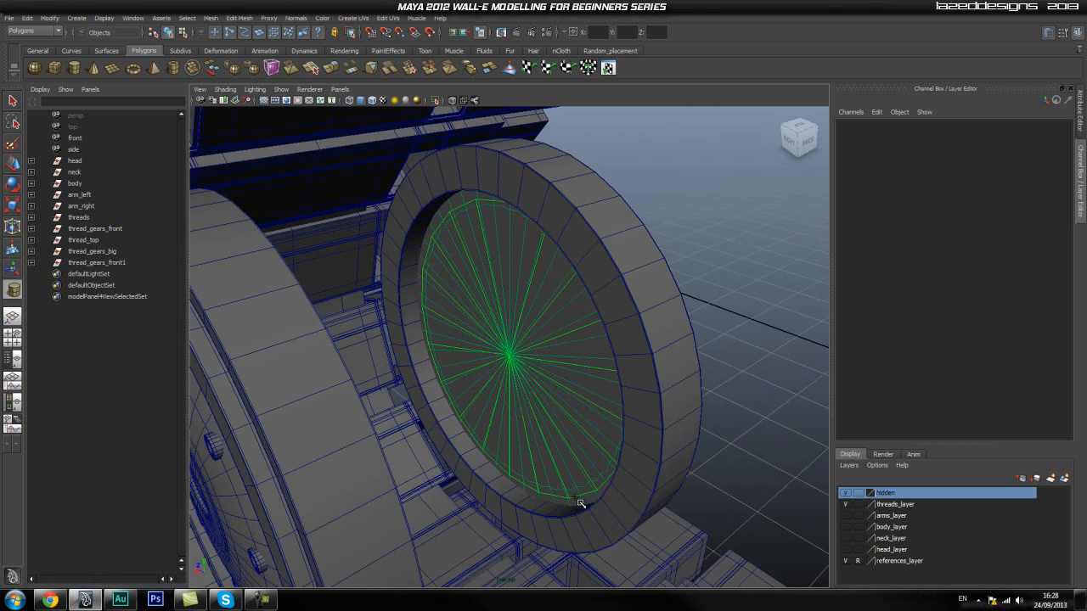
{"action": "left_click_drag", "start_coordinate": [543, 372], "coordinate": [501, 361], "text": "alt"}
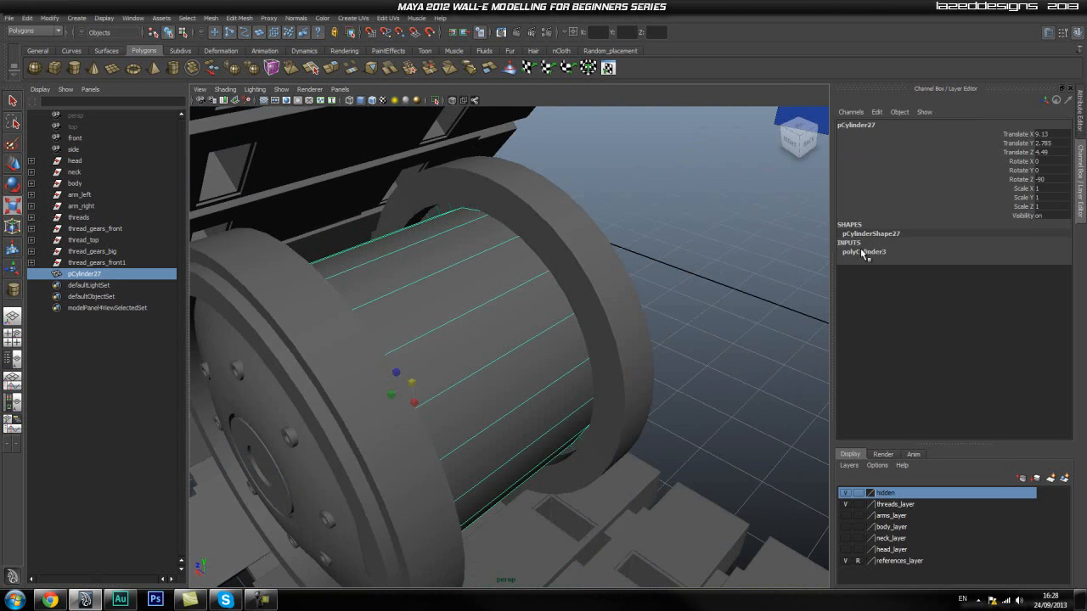
{"action": "left_click", "coordinate": [863, 252]}
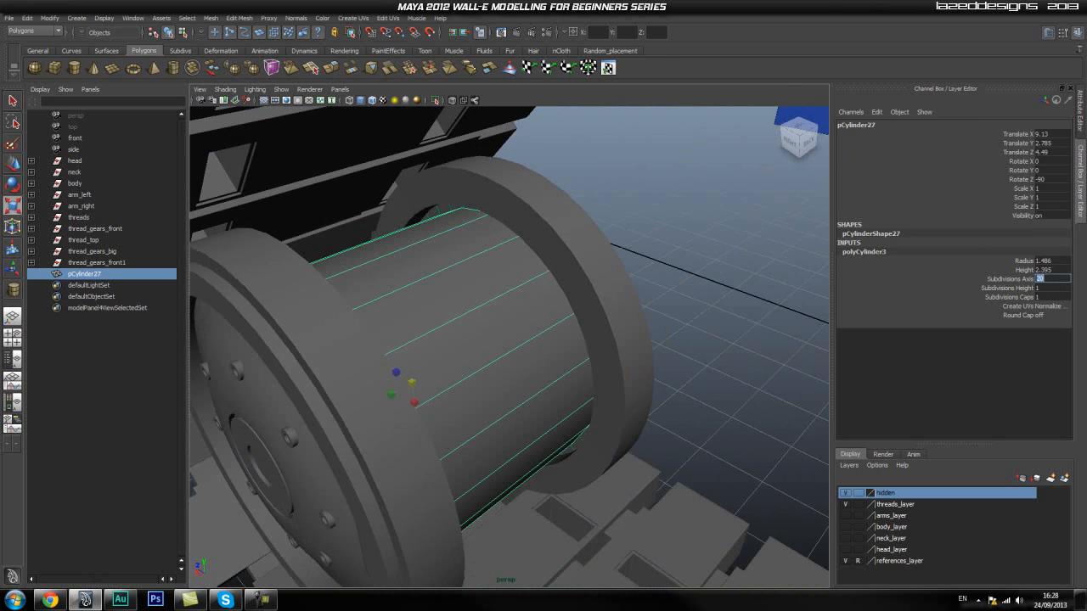
{"action": "type", "text": "30"}
{"action": "key", "text": "Return"}
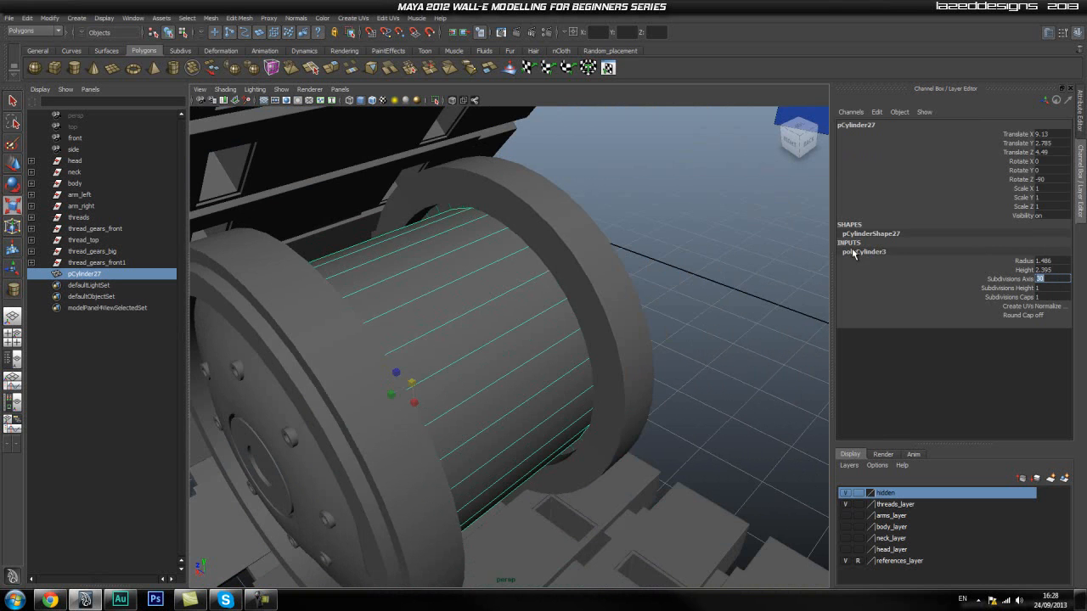
Scale the connecting cylinder uniformly to about 1.21 and adjust its Scale Y to about 1.033 to fit between the wheels.
{"action": "left_click", "coordinate": [618, 235]}
{"action": "left_click", "coordinate": [611, 321]}
{"action": "mouse_move", "coordinate": [612, 320]}
{"action": "left_mouse_down", "text": "alt"}
{"action": "mouse_move", "coordinate": [572, 315]}
{"action": "mouse_move", "coordinate": [605, 327]}
{"action": "left_mouse_up", "text": "alt"}
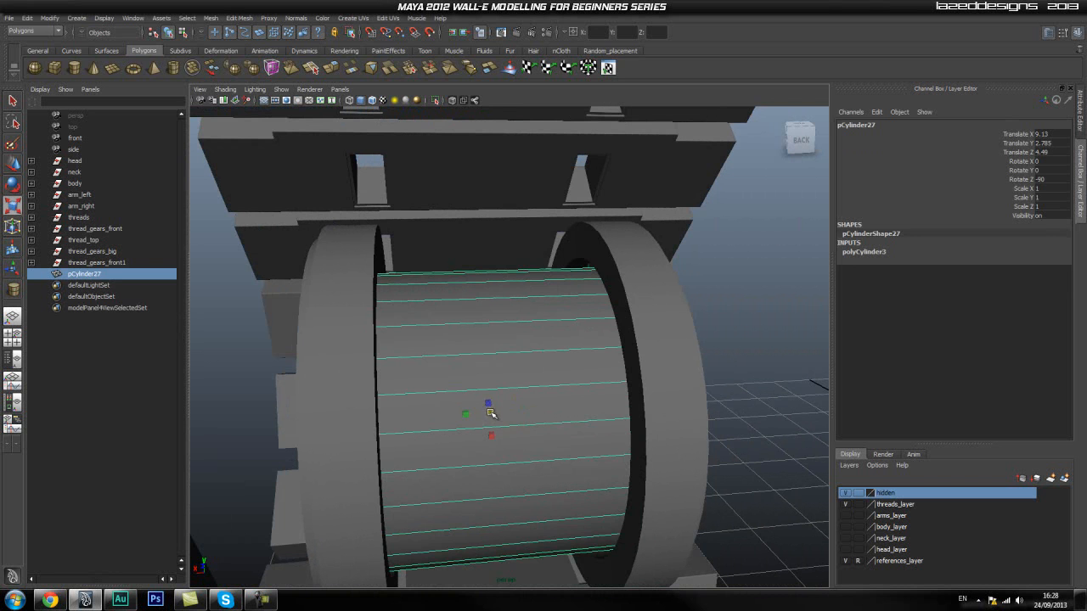
{"action": "left_click_drag", "start_coordinate": [491, 413], "coordinate": [527, 424]}
{"action": "left_click_drag", "start_coordinate": [621, 472], "coordinate": [645, 466], "text": "alt"}
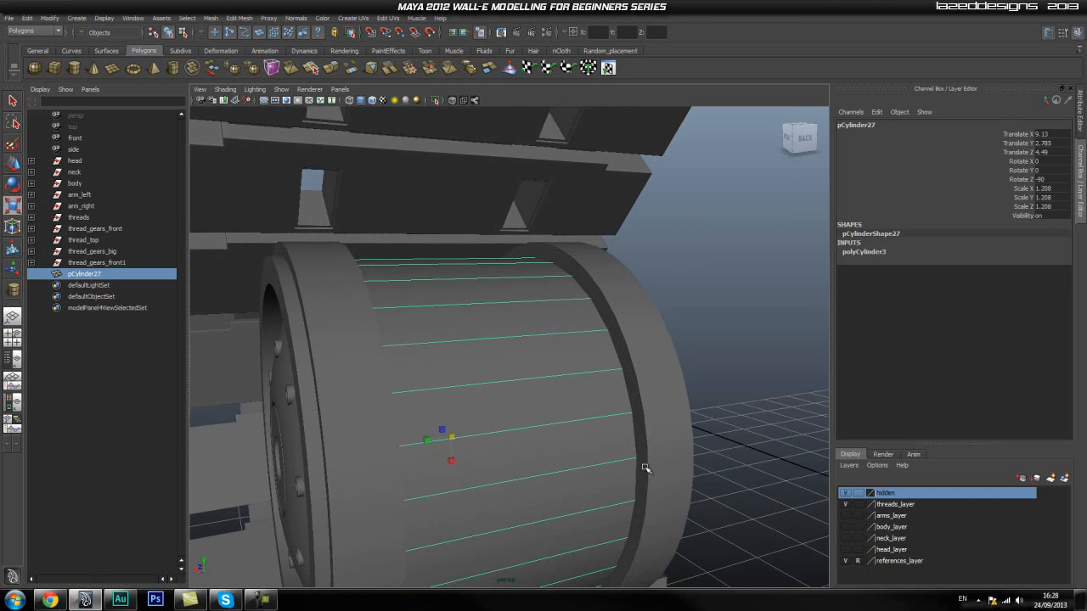
{"action": "left_click_drag", "start_coordinate": [581, 490], "coordinate": [466, 433], "text": "alt"}
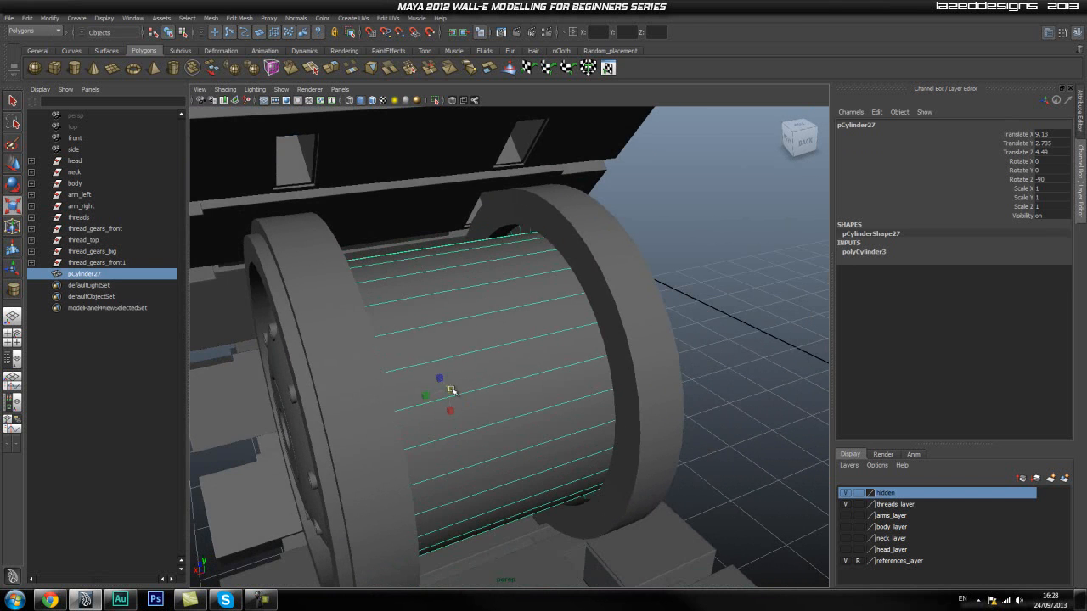
{"action": "left_click_drag", "start_coordinate": [481, 395], "coordinate": [530, 373]}
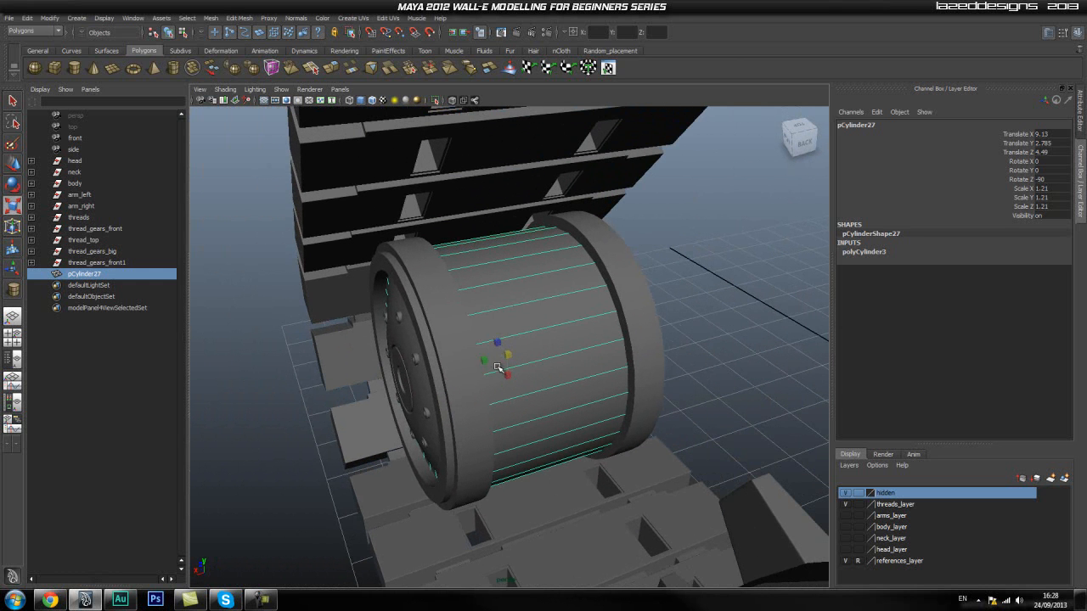
{"action": "mouse_move", "coordinate": [628, 350]}
{"action": "left_mouse_down", "text": "alt"}
{"action": "mouse_move", "coordinate": [655, 381]}
{"action": "mouse_move", "coordinate": [626, 364]}
{"action": "mouse_move", "coordinate": [660, 379]}
{"action": "mouse_move", "coordinate": [632, 366]}
{"action": "left_mouse_up", "text": "alt"}
Turn off the live surface and reselect the connecting cylinder.
{"action": "key", "text": "space"}
{"action": "left_click", "coordinate": [556, 320]}
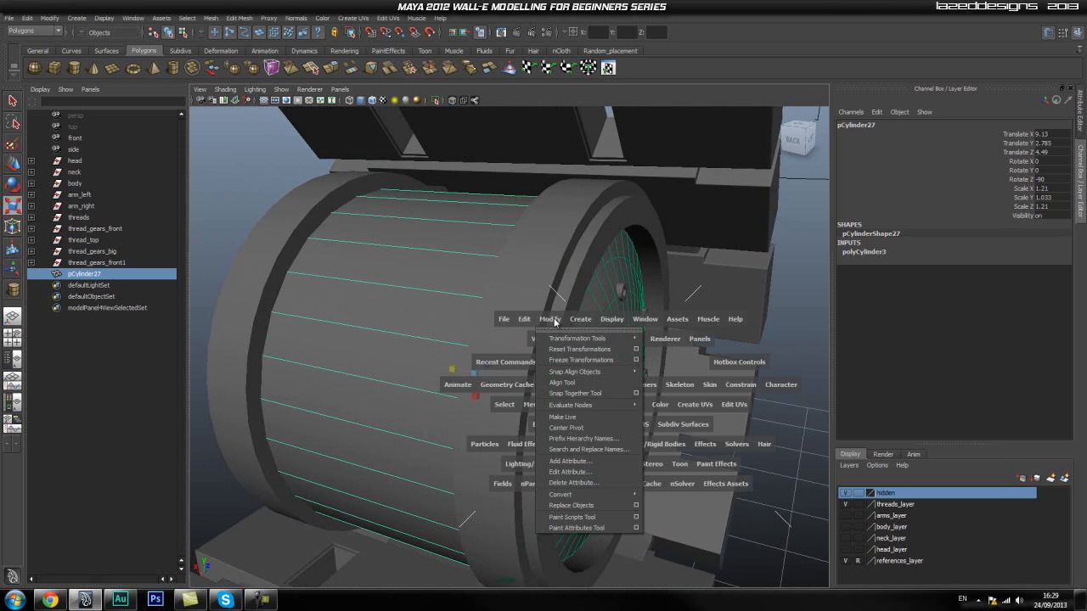
{"action": "left_click", "coordinate": [598, 422]}
{"action": "key", "text": "space"}
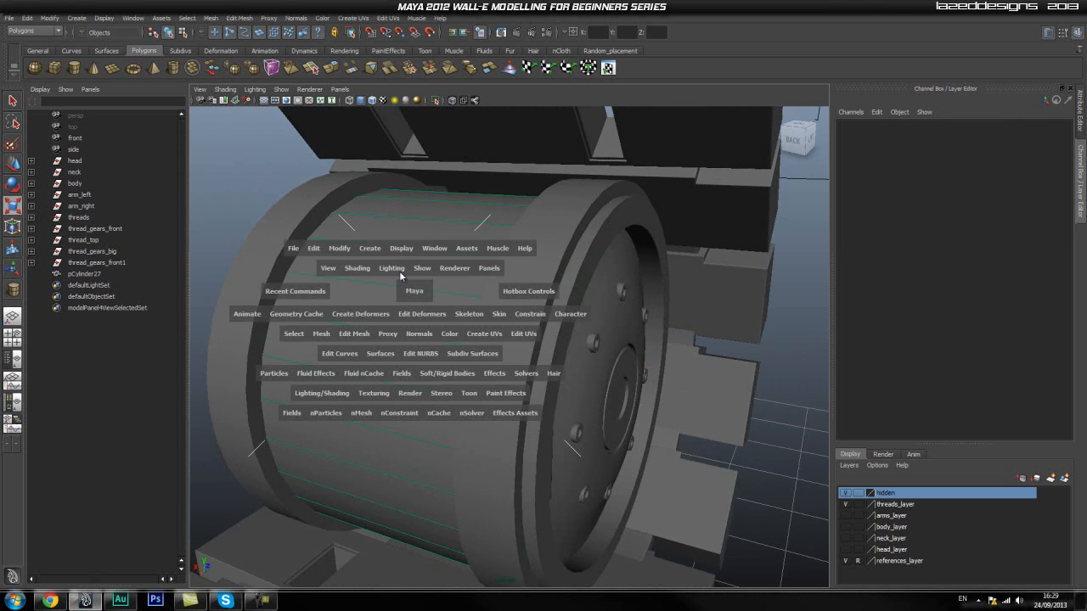
{"action": "left_click", "coordinate": [347, 248]}
{"action": "left_click", "coordinate": [367, 347]}
{"action": "left_click_drag", "start_coordinate": [388, 260], "coordinate": [480, 367], "text": "alt"}
{"action": "left_click", "coordinate": [480, 366]}
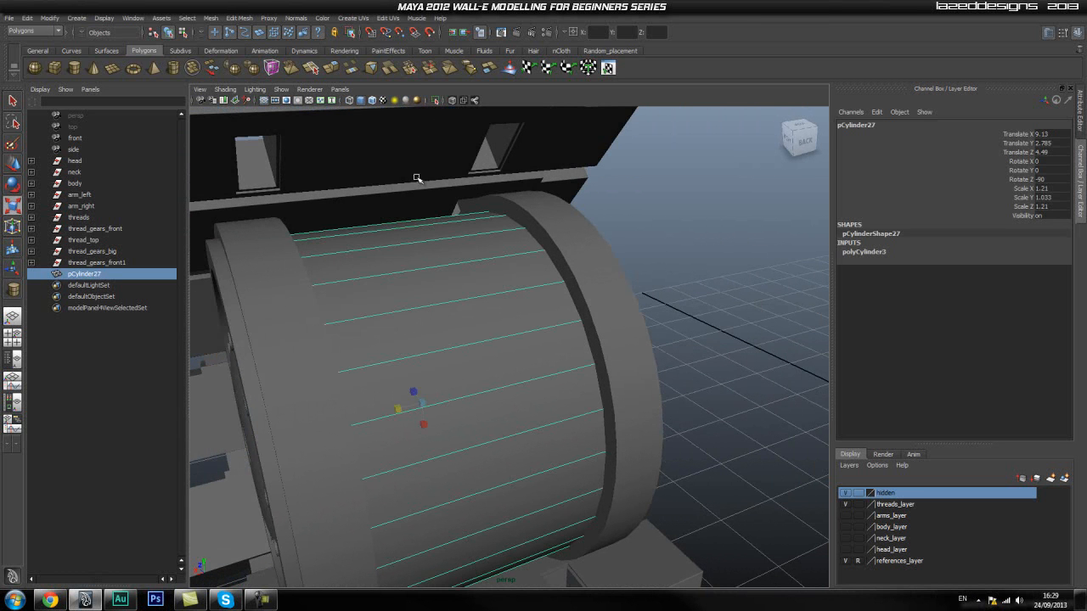
Isolate the connecting cylinder and select its end-cap faces in the side view.
{"action": "left_click", "coordinate": [436, 100]}
{"action": "left_click_drag", "start_coordinate": [413, 341], "coordinate": [538, 323], "text": "alt"}
{"action": "scroll", "coordinate": [459, 350], "scroll_direction": "down", "scroll_amount": 3}
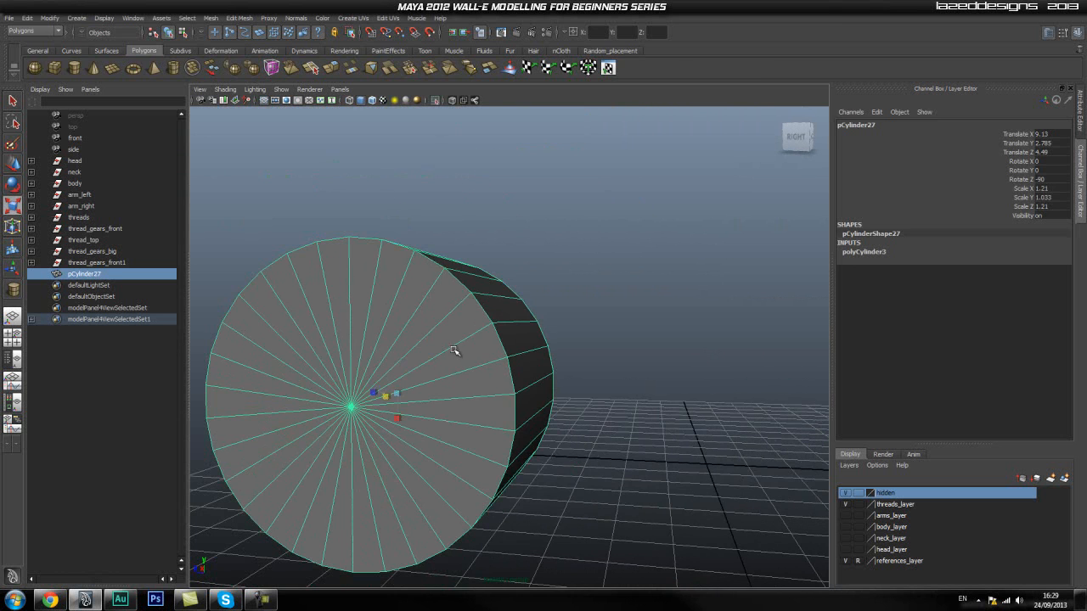
{"action": "key", "text": "space"}
{"action": "left_click_drag", "start_coordinate": [416, 362], "coordinate": [465, 363]}
{"action": "middle_click_drag", "start_coordinate": [476, 412], "coordinate": [578, 371], "text": "alt"}
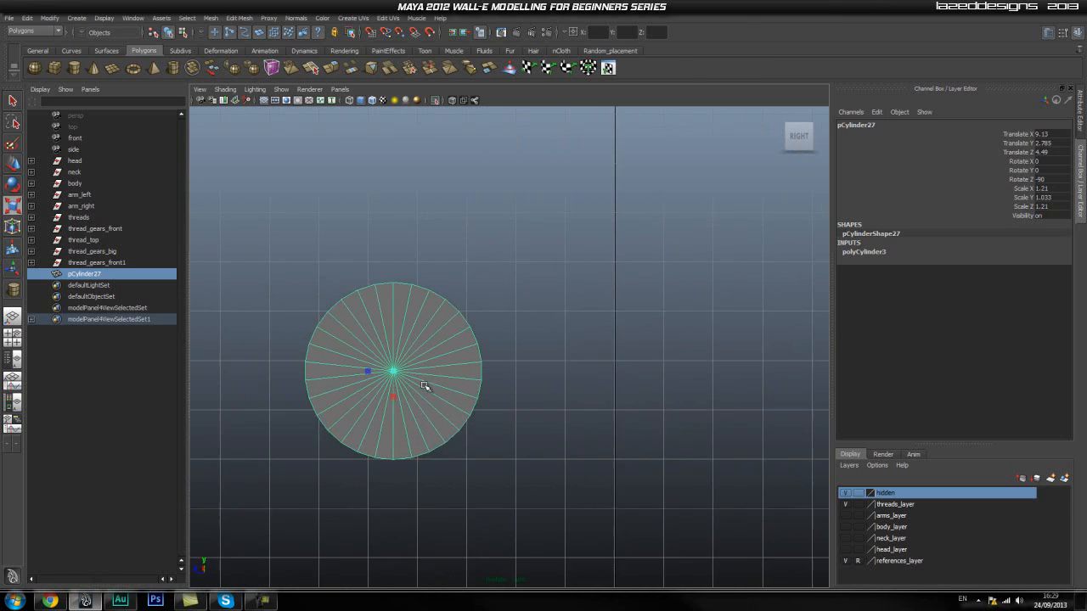
{"action": "scroll", "coordinate": [411, 365], "scroll_direction": "up", "scroll_amount": 3}
{"action": "right_click_drag", "start_coordinate": [411, 366], "coordinate": [411, 390]}
{"action": "left_click_drag", "start_coordinate": [358, 374], "coordinate": [314, 411]}
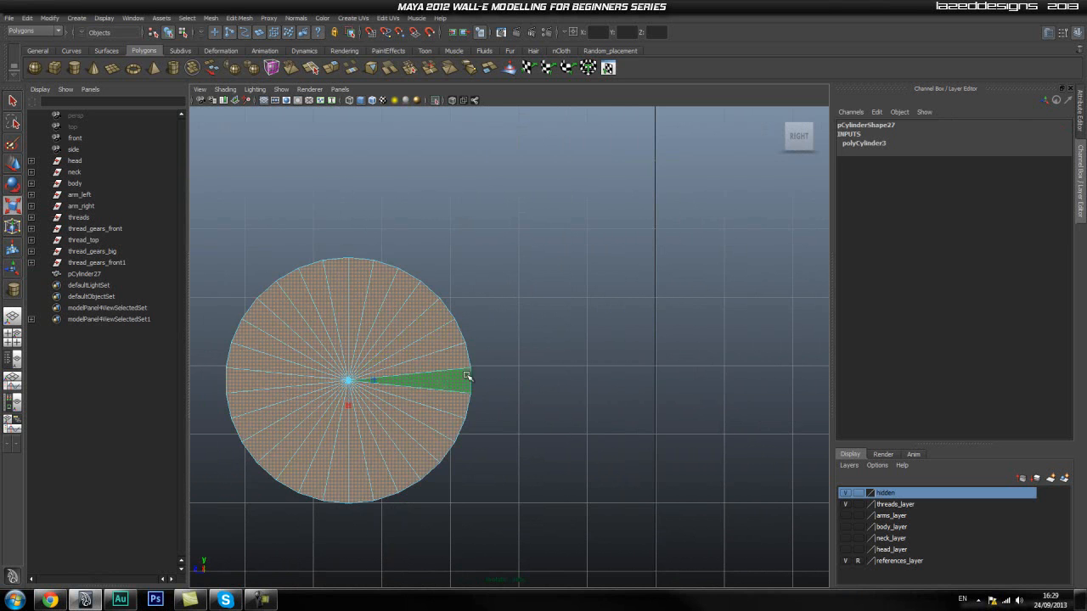
{"action": "key", "text": "space"}
{"action": "left_click_drag", "start_coordinate": [420, 361], "coordinate": [420, 357]}
{"action": "left_click_drag", "start_coordinate": [629, 361], "coordinate": [535, 347], "text": "alt"}
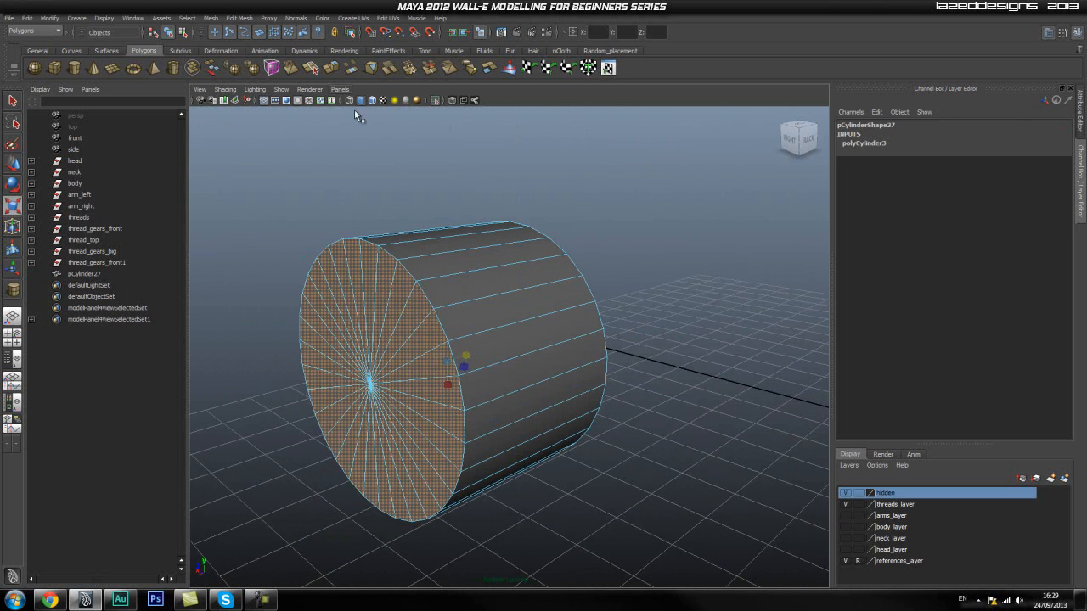
Extrude the cylinder's end-cap faces with an offset of 0.01.
{"action": "left_click", "coordinate": [245, 19]}
{"action": "left_click", "coordinate": [284, 26]}
{"action": "left_click_drag", "start_coordinate": [619, 202], "coordinate": [707, 171]}
{"action": "left_click", "coordinate": [684, 202]}
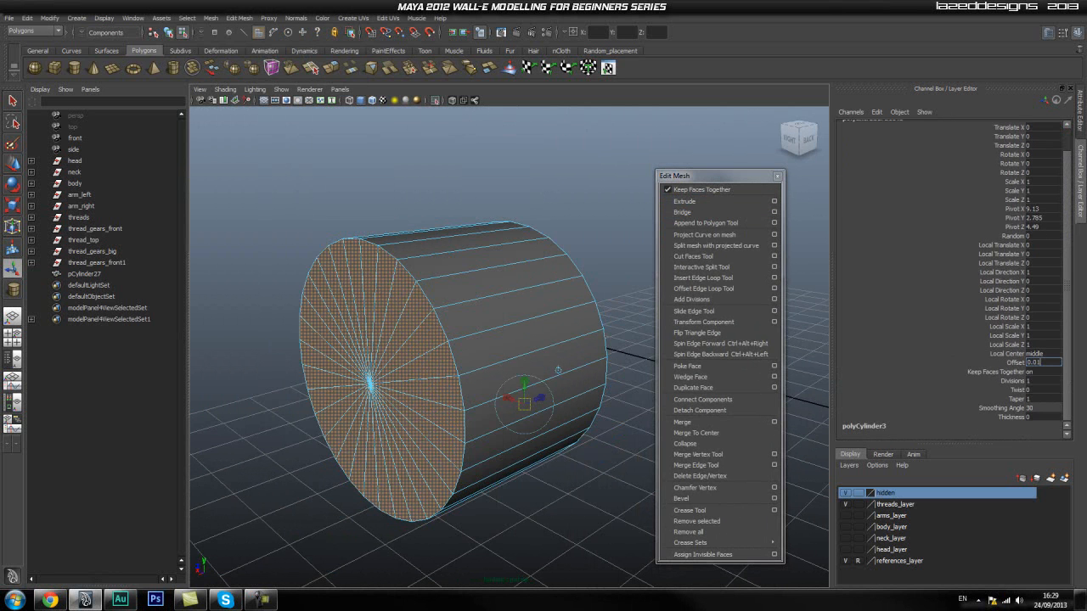
{"action": "scroll", "coordinate": [407, 451], "scroll_direction": "up", "scroll_amount": 3}
{"action": "left_click_drag", "start_coordinate": [415, 437], "coordinate": [470, 423], "text": "alt"}
{"action": "scroll", "coordinate": [509, 421], "scroll_direction": "up", "scroll_amount": 3}
{"action": "left_click_drag", "start_coordinate": [644, 413], "coordinate": [583, 426], "text": "alt"}
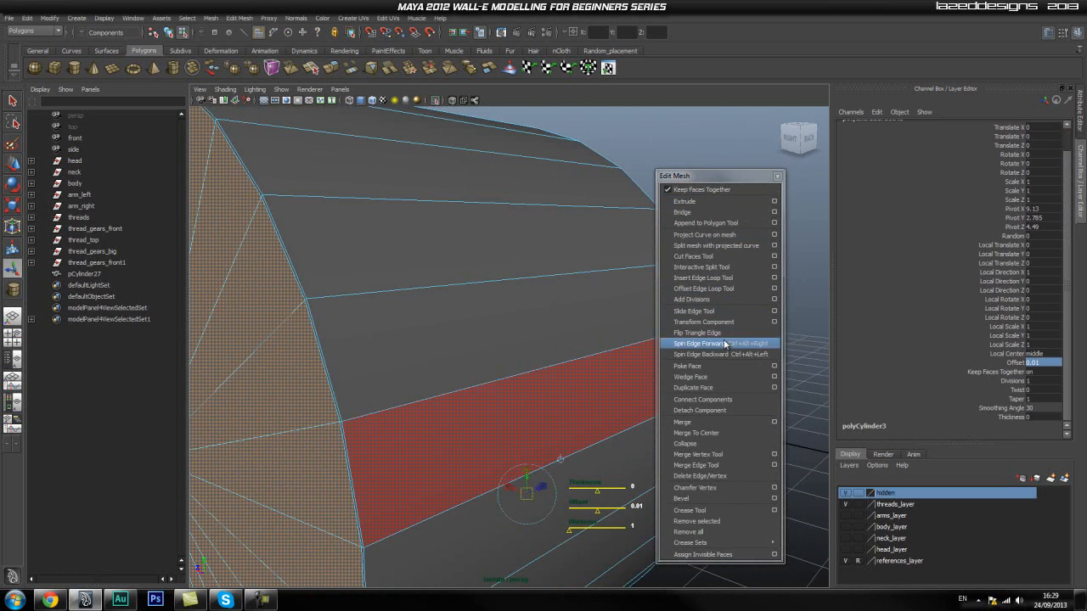
Insert supporting edge loops close to both ends of the cylinder and bring back the rest of the model.
{"action": "left_click", "coordinate": [724, 278]}
{"action": "left_click_drag", "start_coordinate": [328, 297], "coordinate": [312, 300]}
{"action": "left_click_drag", "start_coordinate": [396, 303], "coordinate": [461, 366], "text": "alt"}
{"action": "left_click", "coordinate": [524, 322]}
{"action": "right_click_drag", "start_coordinate": [461, 364], "coordinate": [520, 350]}
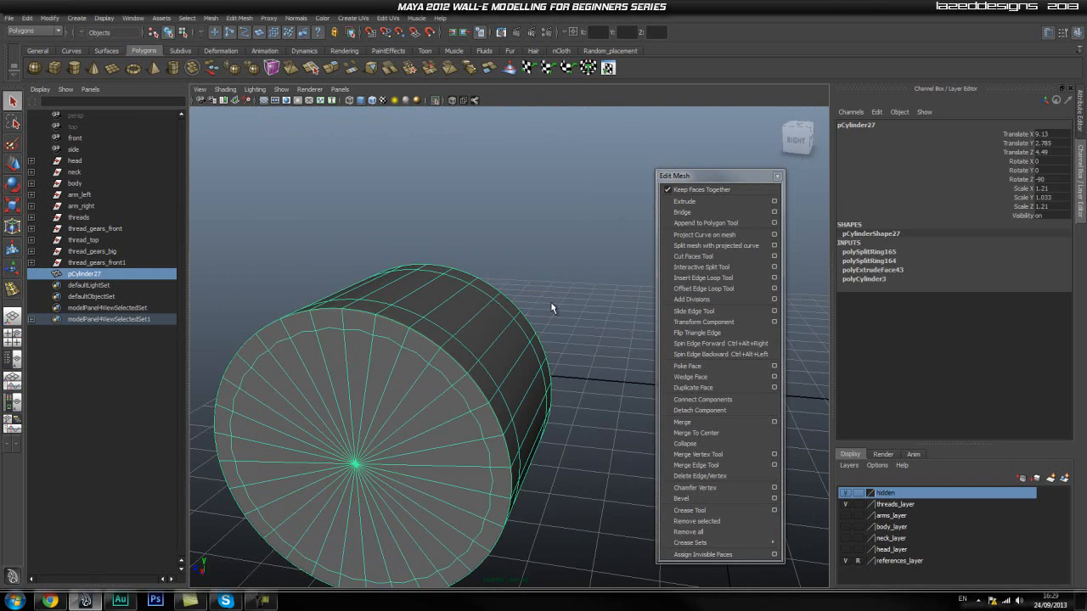
{"action": "left_click", "coordinate": [429, 120]}
{"action": "left_click", "coordinate": [435, 101]}
{"action": "left_click_drag", "start_coordinate": [619, 316], "coordinate": [495, 380], "text": "alt"}
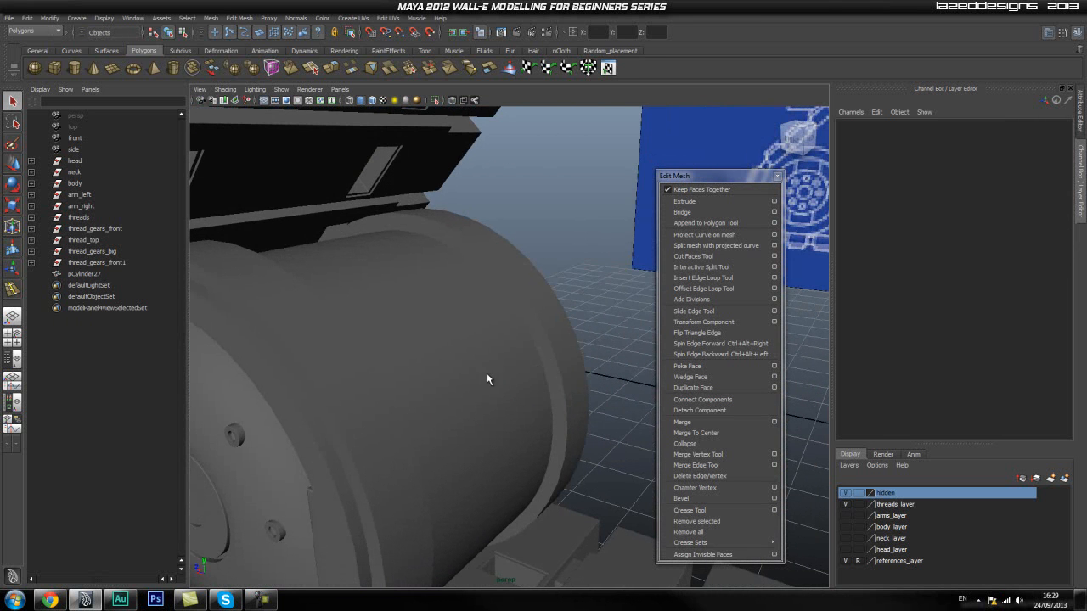
Examine the finished front roller, the upper thread_top wheel and the big gear from several angles.
{"action": "left_click", "coordinate": [505, 377]}
{"action": "left_click", "coordinate": [582, 360]}
{"action": "left_click_drag", "start_coordinate": [582, 359], "coordinate": [448, 357], "text": "alt"}
{"action": "left_click", "coordinate": [365, 297]}
{"action": "left_click_drag", "start_coordinate": [518, 322], "coordinate": [533, 389], "text": "alt"}
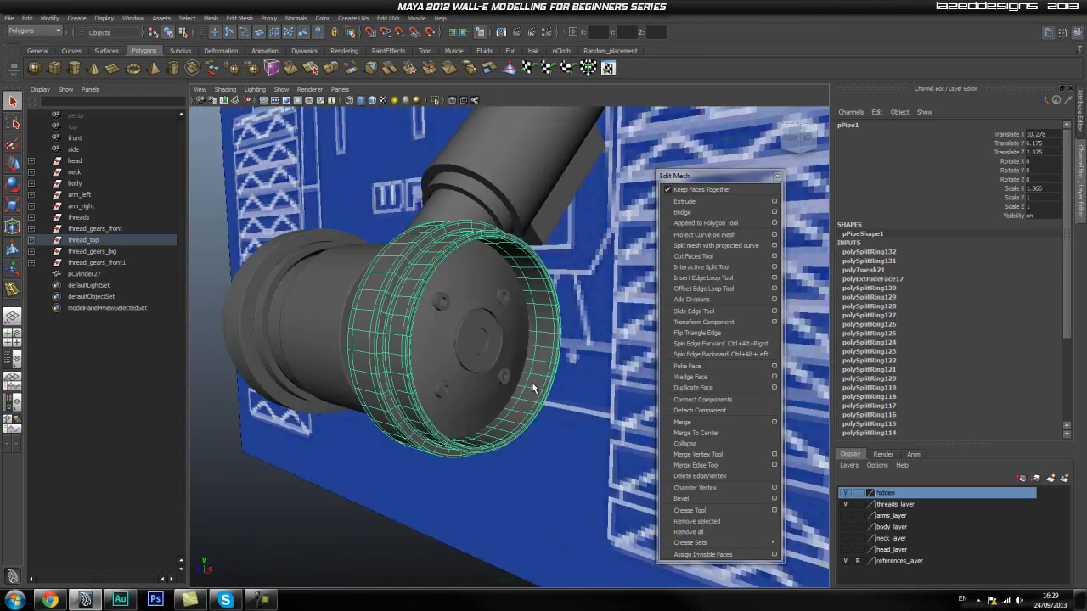
{"action": "right_click_drag", "start_coordinate": [473, 379], "coordinate": [344, 427], "text": "alt"}
{"action": "left_click_drag", "start_coordinate": [343, 427], "coordinate": [520, 309], "text": "alt"}
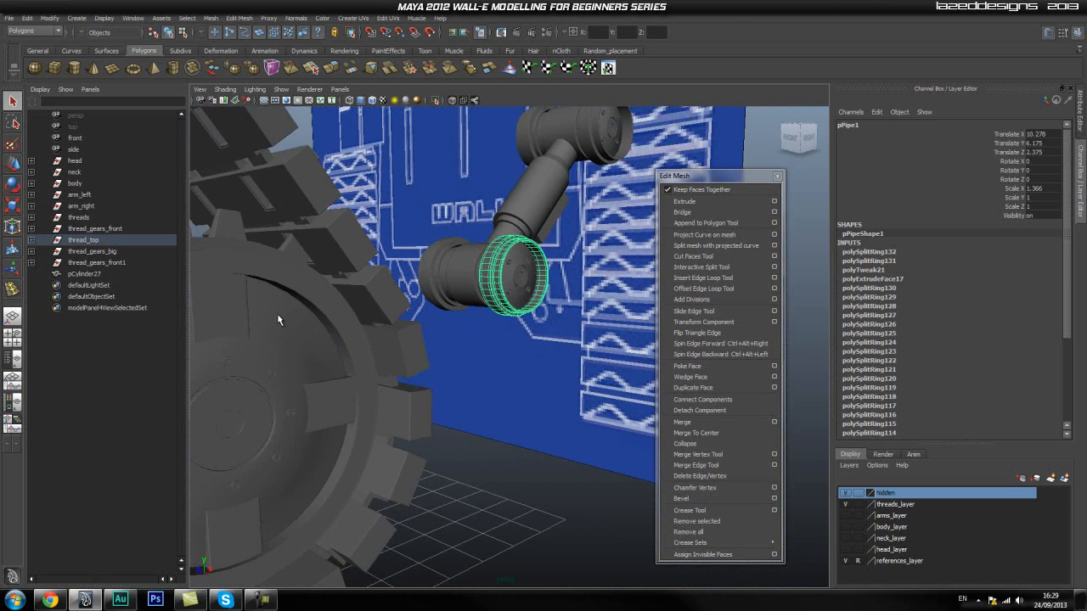
{"action": "left_click", "coordinate": [269, 357]}
{"action": "key", "text": "f"}
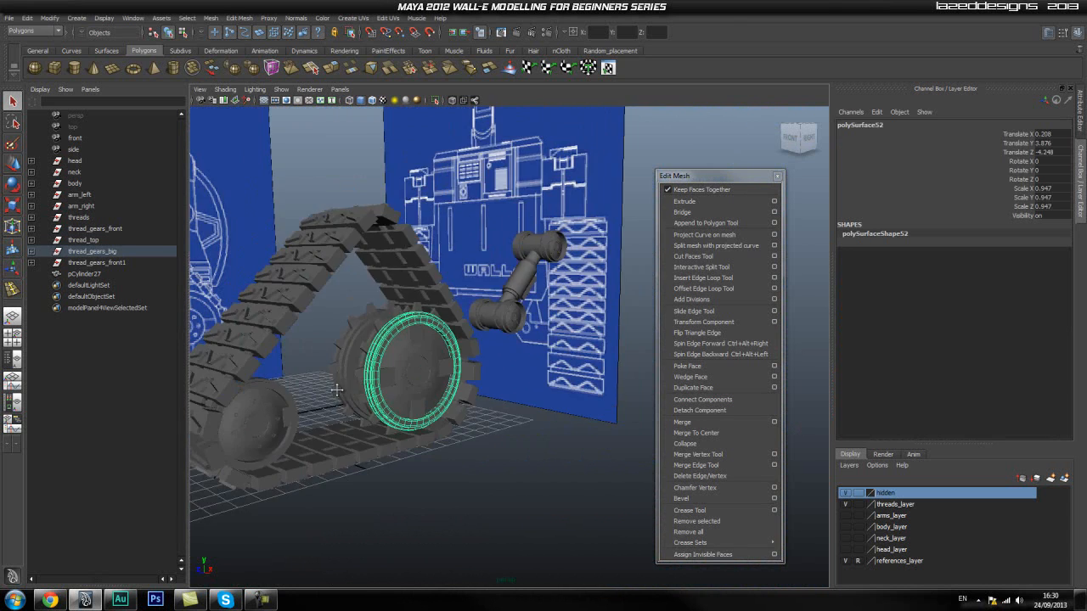
{"action": "left_click", "coordinate": [458, 340]}
{"action": "scroll", "coordinate": [419, 385], "scroll_direction": "up", "scroll_amount": 5}
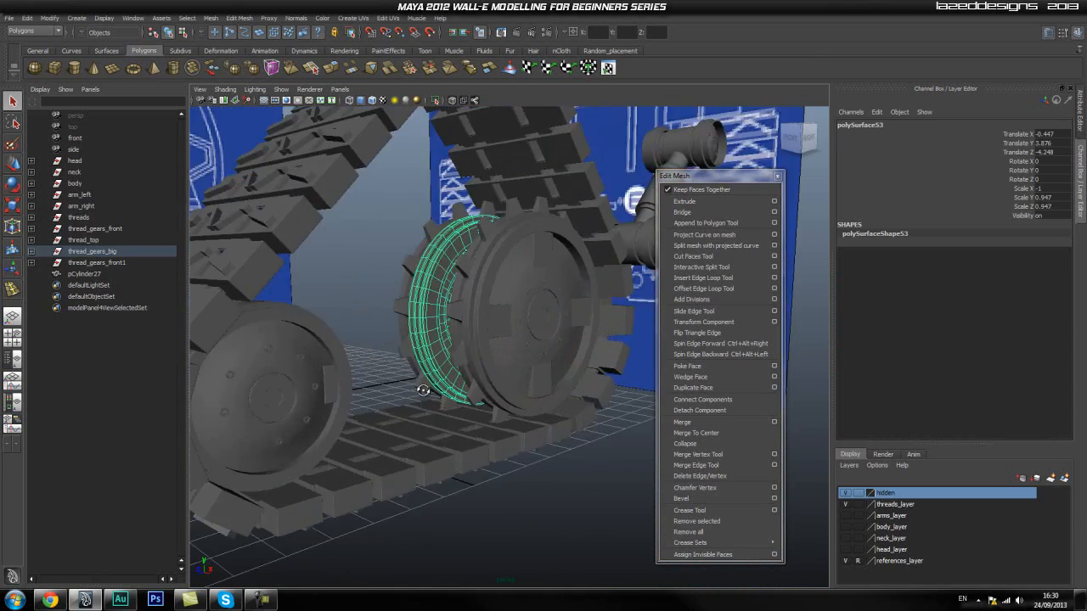
{"action": "left_click_drag", "start_coordinate": [423, 389], "coordinate": [377, 365], "text": "alt"}
{"action": "middle_click_drag", "start_coordinate": [376, 366], "coordinate": [419, 391], "text": "alt"}
Draw a thin-walled polygon pipe over the small upper wheel with four bolts in the side-view blueprint.
{"action": "key", "text": "space"}
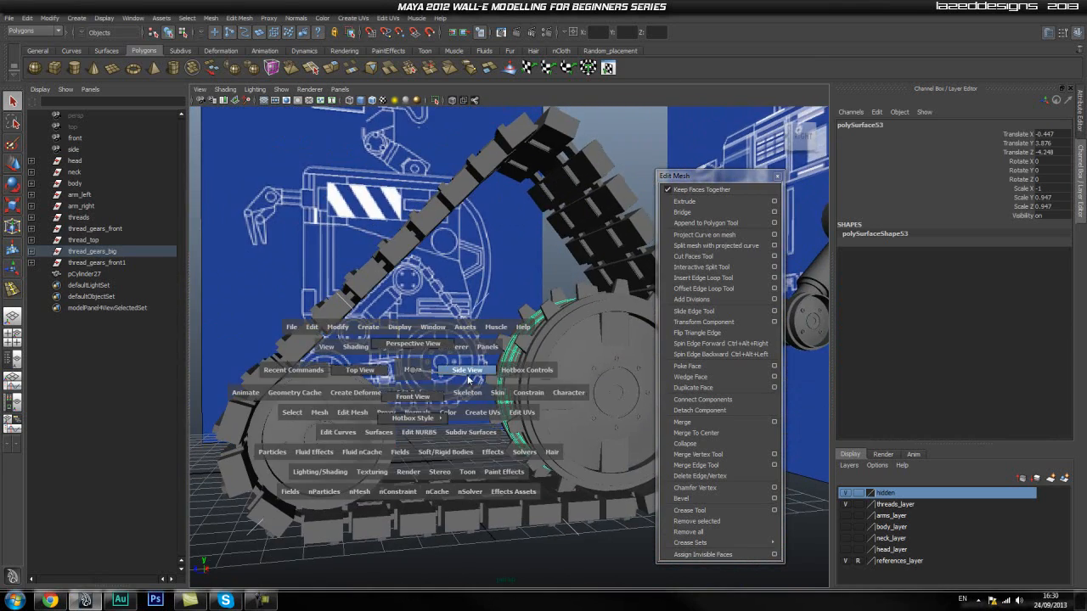
{"action": "scroll", "coordinate": [407, 391], "scroll_direction": "up", "scroll_amount": 5}
{"action": "right_click_drag", "start_coordinate": [441, 451], "coordinate": [510, 425], "text": "alt"}
{"action": "middle_click_drag", "start_coordinate": [433, 214], "coordinate": [447, 355], "text": "alt"}
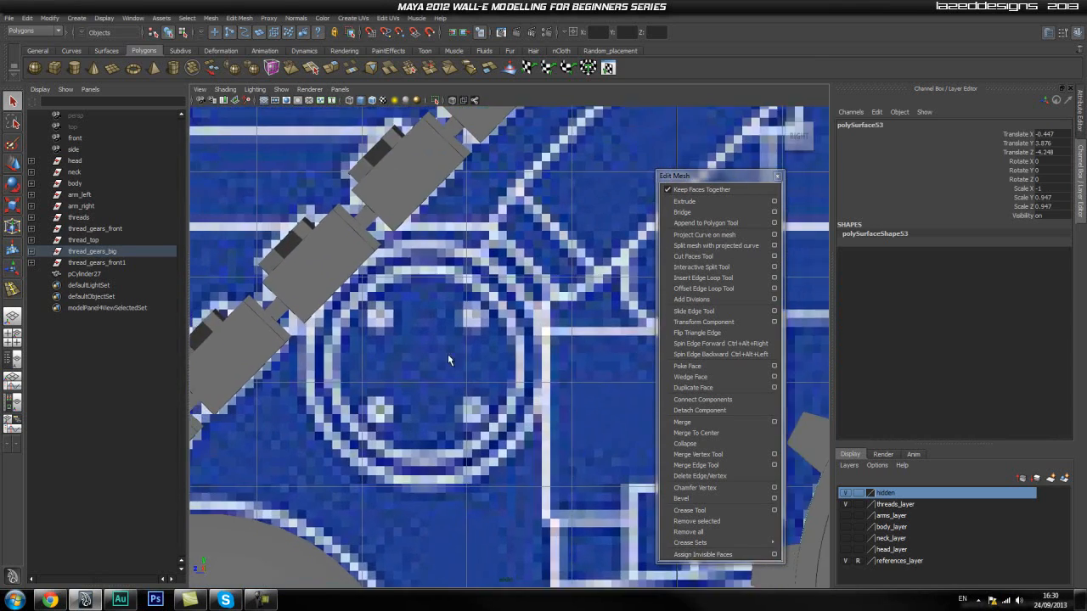
{"action": "right_click_drag", "start_coordinate": [447, 354], "coordinate": [299, 276], "text": "alt"}
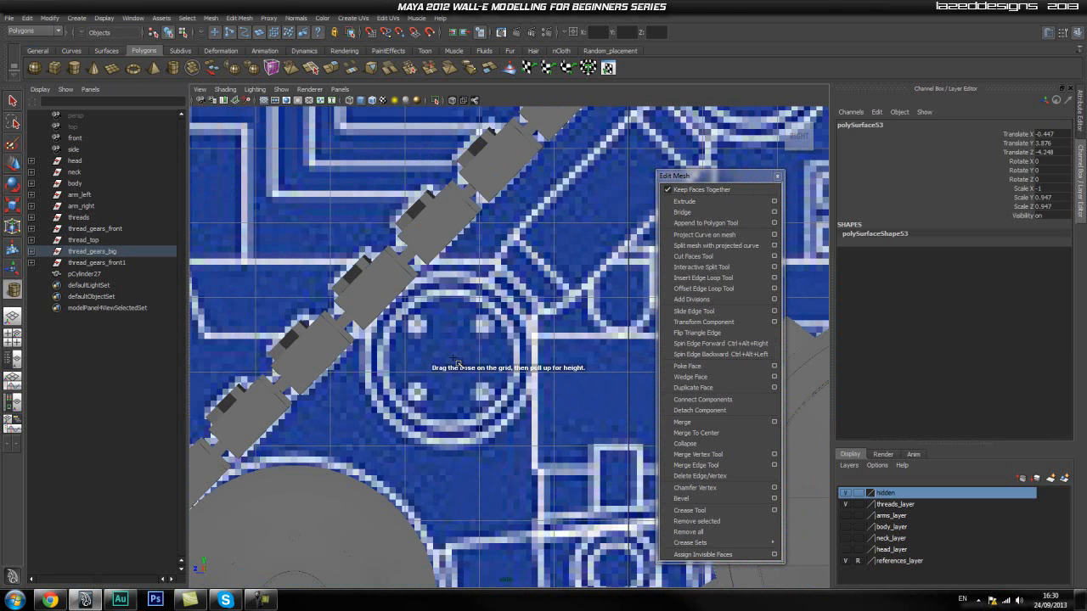
{"action": "left_click_drag", "start_coordinate": [457, 365], "coordinate": [483, 436]}
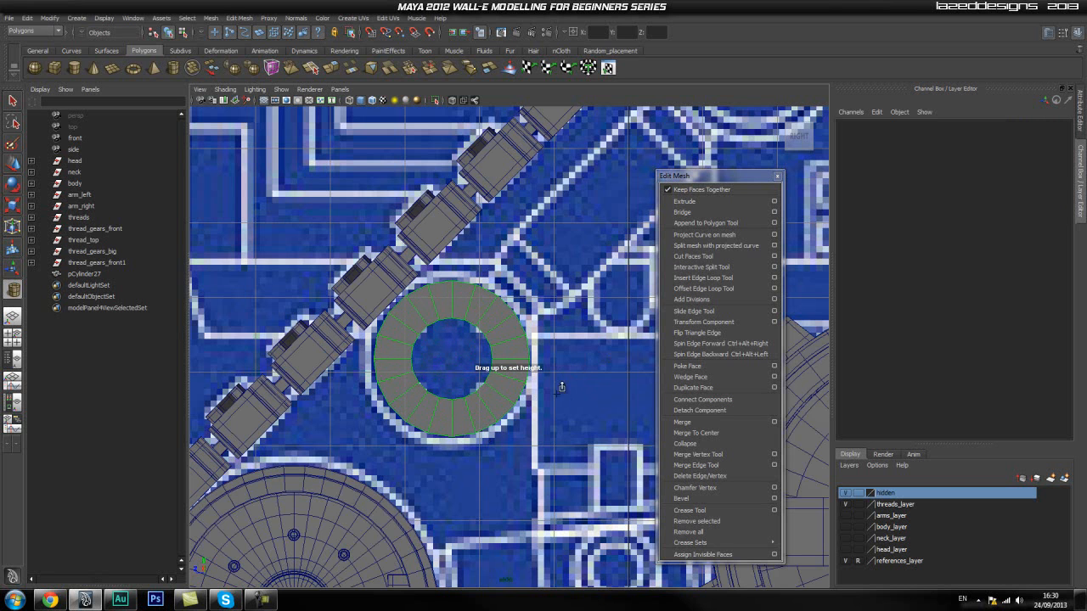
{"action": "left_click_drag", "start_coordinate": [466, 363], "coordinate": [465, 362]}
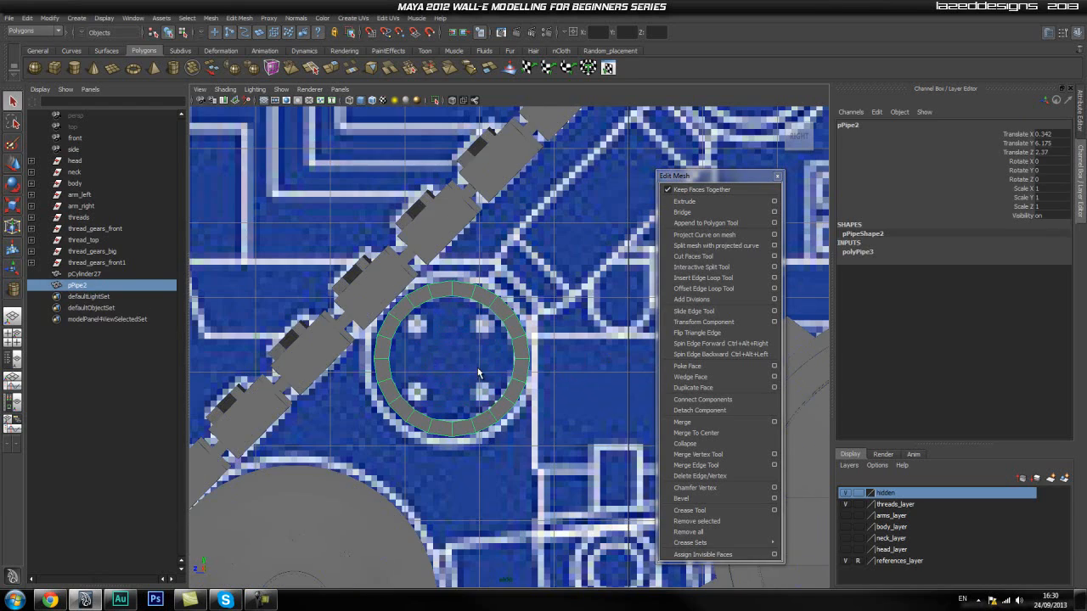
Scale the pipe uniformly to about 1.027 and align it with the blueprint wheel at about Y 6.181, Z 2.399.
{"action": "scroll", "coordinate": [499, 390], "scroll_direction": "down", "scroll_amount": 5}
{"action": "mouse_move", "coordinate": [550, 371]}
{"action": "middle_mouse_down", "text": "alt"}
{"action": "mouse_move", "coordinate": [250, 407]}
{"action": "mouse_move", "coordinate": [553, 392]}
{"action": "middle_mouse_up", "text": "alt"}
{"action": "scroll", "coordinate": [440, 396], "scroll_direction": "up", "scroll_amount": 5}
{"action": "middle_click_drag", "start_coordinate": [420, 399], "coordinate": [468, 366], "text": "alt"}
{"action": "scroll", "coordinate": [462, 332], "scroll_direction": "up", "scroll_amount": 1}
{"action": "left_click_drag", "start_coordinate": [456, 365], "coordinate": [459, 343]}
{"action": "key", "text": "space"}
Move the pipe along X to about 10.226, above the front wheel inside the thread.
{"action": "left_click_drag", "start_coordinate": [466, 414], "coordinate": [455, 412], "text": "alt"}
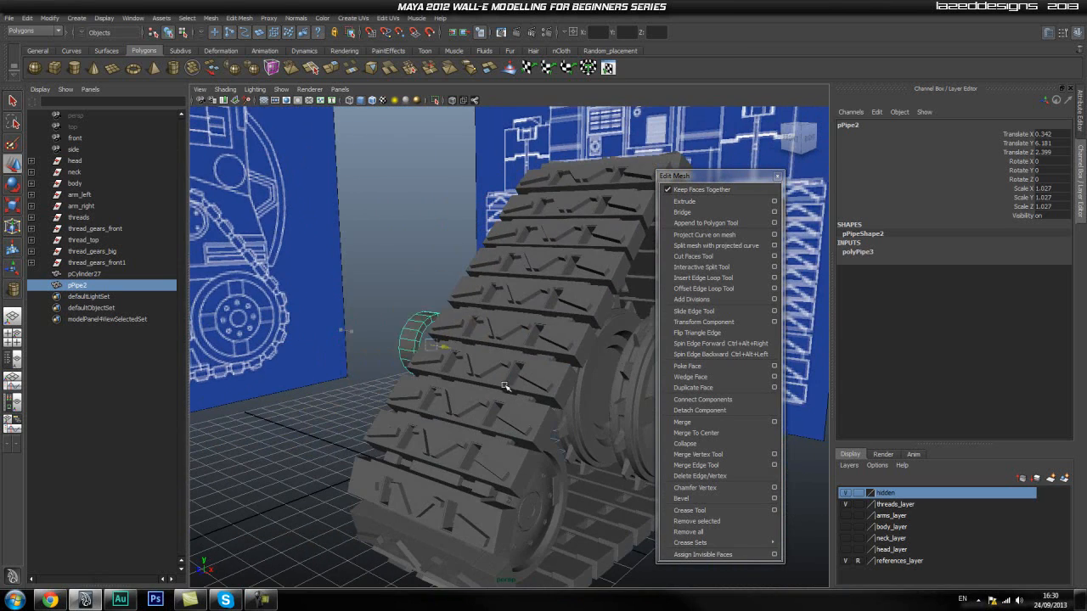
{"action": "left_click_drag", "start_coordinate": [615, 423], "coordinate": [330, 379], "text": "alt"}
{"action": "middle_click_drag", "start_coordinate": [330, 379], "coordinate": [450, 417], "text": "alt"}
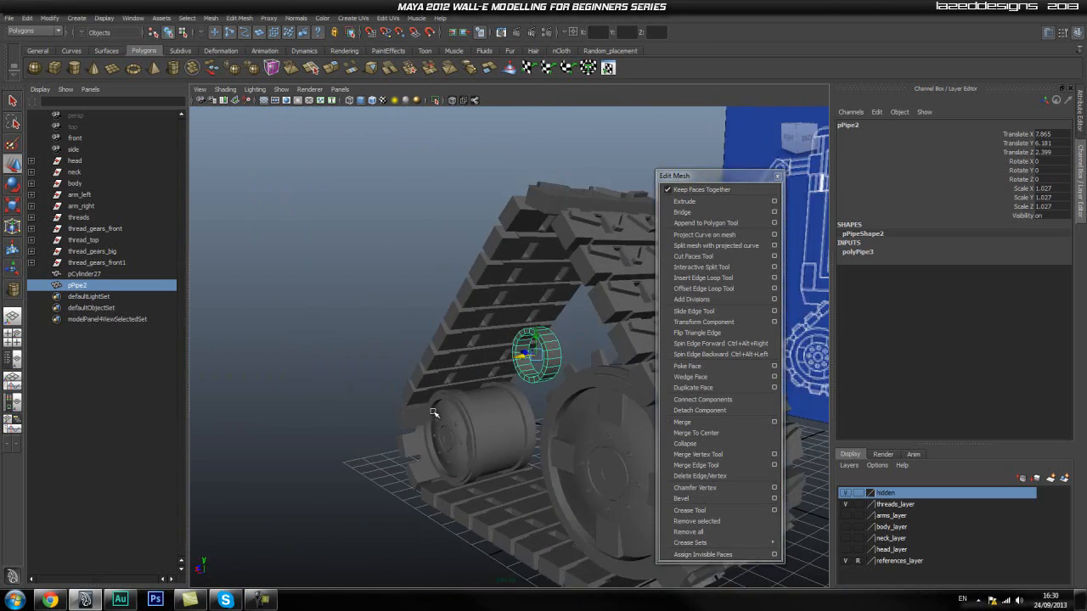
{"action": "scroll", "coordinate": [480, 390], "scroll_direction": "up", "scroll_amount": 5}
{"action": "left_click_drag", "start_coordinate": [557, 367], "coordinate": [416, 422]}
{"action": "scroll", "coordinate": [475, 378], "scroll_direction": "up", "scroll_amount": 4}
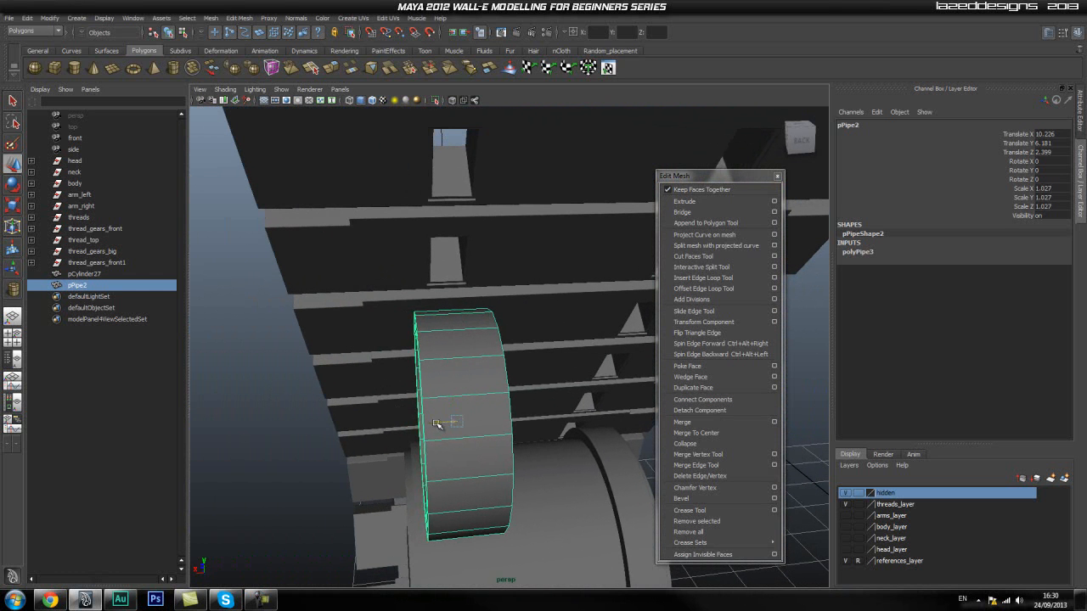
{"action": "left_click_drag", "start_coordinate": [432, 410], "coordinate": [437, 298], "text": "alt"}
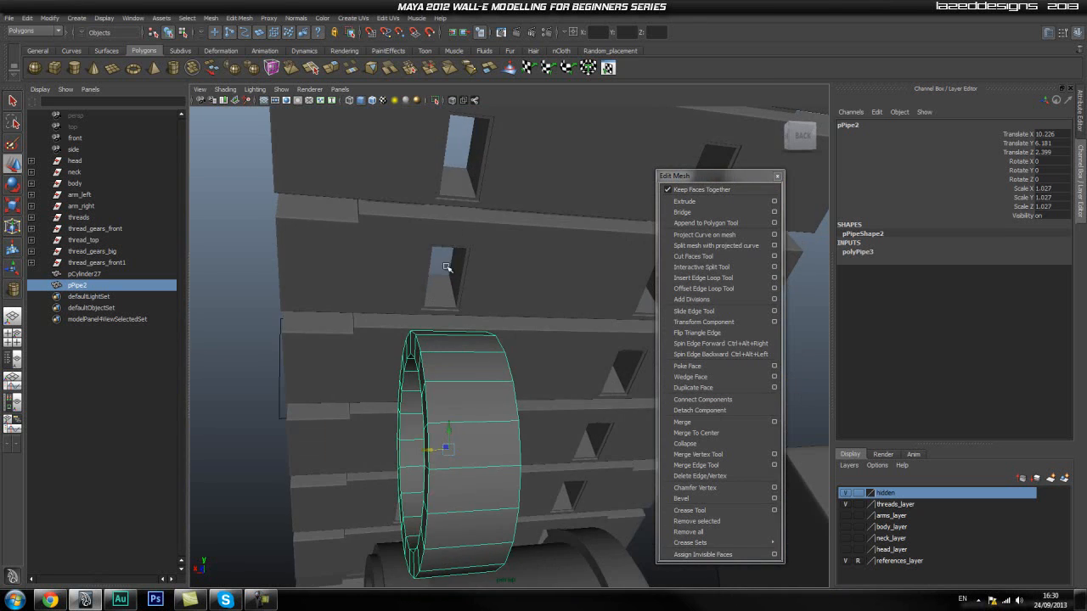
Examine the pipe's position and width inside the thread from several angles.
{"action": "left_click_drag", "start_coordinate": [452, 231], "coordinate": [443, 400], "text": "alt"}
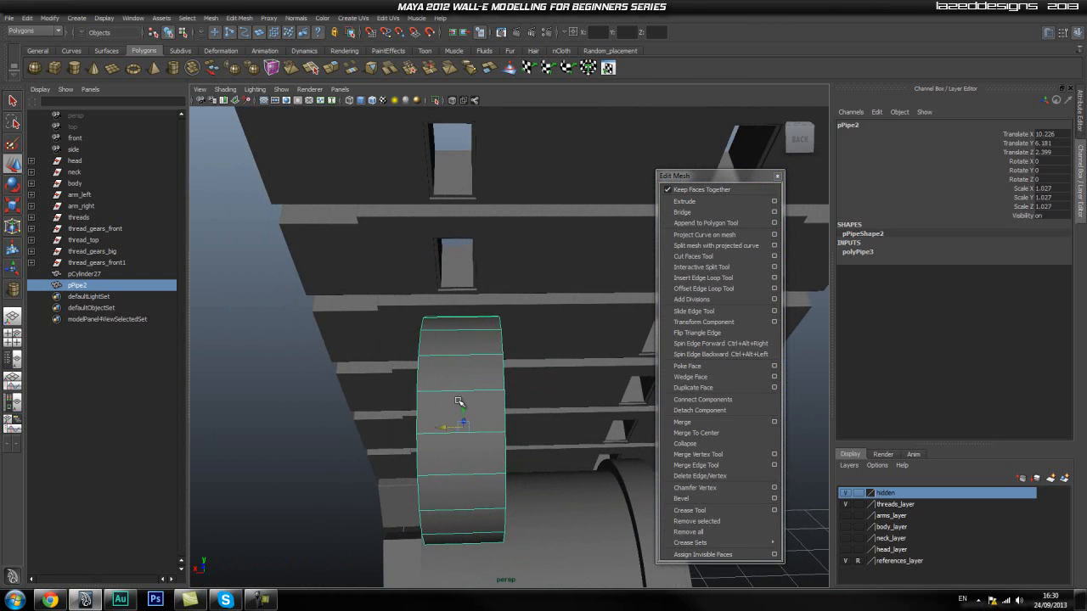
{"action": "right_click_drag", "start_coordinate": [452, 416], "coordinate": [361, 387], "text": "alt"}
{"action": "left_click_drag", "start_coordinate": [408, 378], "coordinate": [478, 400], "text": "alt"}
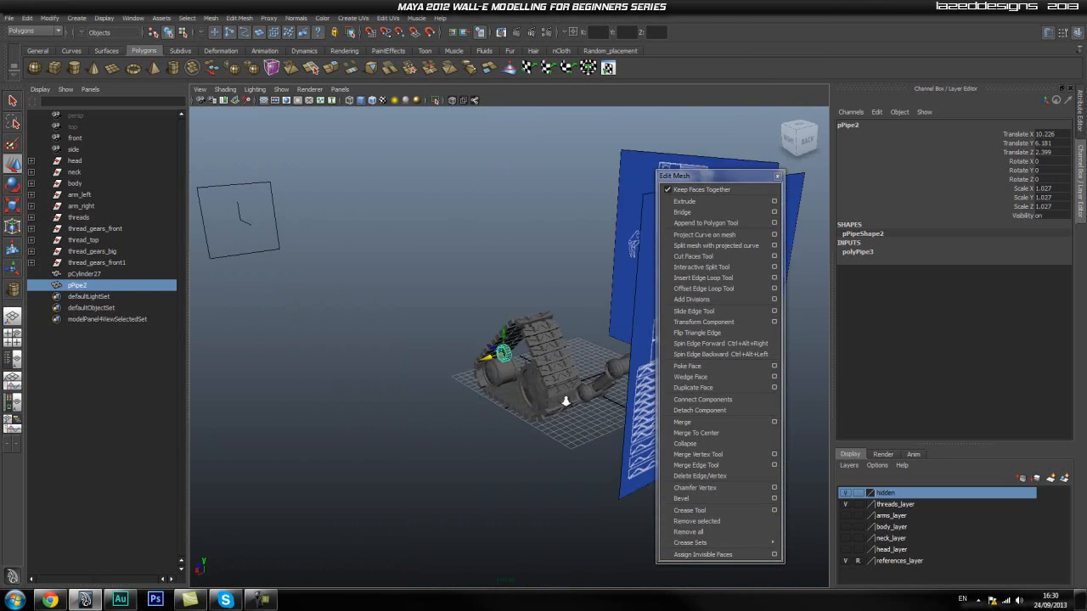
{"action": "right_click_drag", "start_coordinate": [478, 400], "coordinate": [535, 385], "text": "alt"}
{"action": "left_click_drag", "start_coordinate": [535, 385], "coordinate": [698, 396], "text": "alt"}
{"action": "right_click_drag", "start_coordinate": [374, 339], "coordinate": [424, 321], "text": "alt"}
{"action": "mouse_move", "coordinate": [425, 321]}
{"action": "middle_mouse_down", "text": "alt"}
{"action": "mouse_move", "coordinate": [400, 299]}
{"action": "mouse_move", "coordinate": [443, 323]}
{"action": "middle_mouse_up", "text": "alt"}
{"action": "left_click_drag", "start_coordinate": [443, 322], "coordinate": [510, 326], "text": "alt"}
{"action": "right_click_drag", "start_coordinate": [510, 325], "coordinate": [456, 325], "text": "alt"}
{"action": "left_click_drag", "start_coordinate": [456, 326], "coordinate": [673, 355], "text": "alt"}
{"action": "right_click_drag", "start_coordinate": [399, 346], "coordinate": [458, 352], "text": "alt"}
{"action": "middle_click_drag", "start_coordinate": [459, 352], "coordinate": [374, 382], "text": "alt"}
{"action": "right_click_drag", "start_coordinate": [510, 333], "coordinate": [587, 328], "text": "alt"}
{"action": "left_click_drag", "start_coordinate": [587, 328], "coordinate": [572, 328], "text": "alt"}
{"action": "middle_click_drag", "start_coordinate": [572, 317], "coordinate": [435, 340], "text": "alt"}
Narrow the pipe by moving the vertices of one rim inward, and shift the pipe to about X 10.192.
{"action": "right_click_drag", "start_coordinate": [521, 311], "coordinate": [467, 313]}
{"action": "right_click_drag", "start_coordinate": [630, 321], "coordinate": [589, 321], "text": "alt"}
{"action": "left_click_drag", "start_coordinate": [612, 140], "coordinate": [514, 515]}
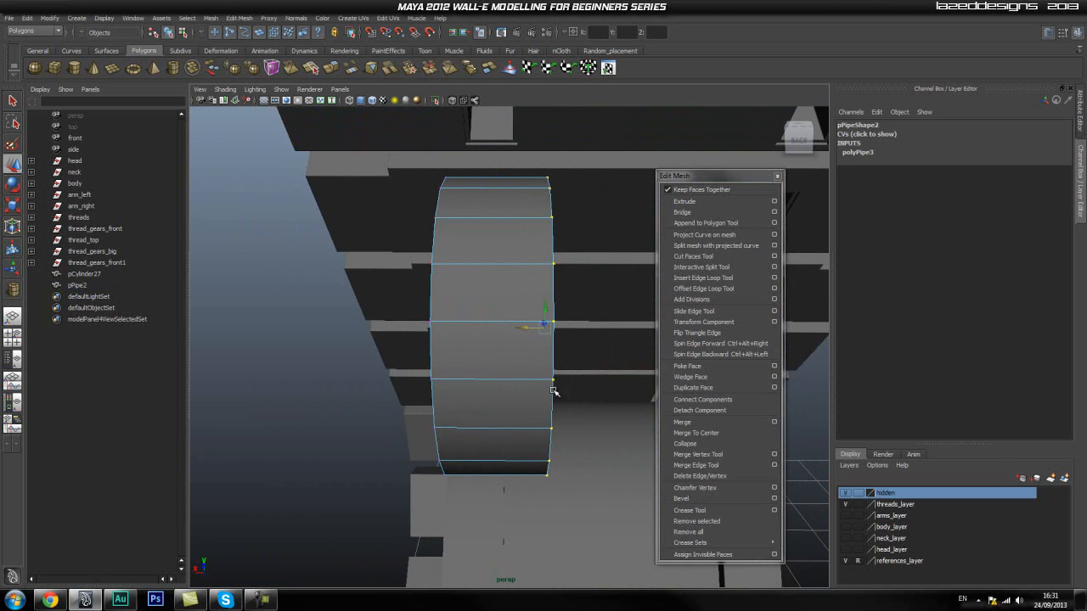
{"action": "middle_click_drag", "start_coordinate": [524, 330], "coordinate": [510, 330]}
{"action": "right_click_drag", "start_coordinate": [470, 306], "coordinate": [502, 286]}
{"action": "middle_click_drag", "start_coordinate": [481, 326], "coordinate": [487, 325]}
Insert an edge loop around the pipe's flat front rim, close to its inner edge.
{"action": "left_click_drag", "start_coordinate": [487, 325], "coordinate": [504, 356], "text": "alt"}
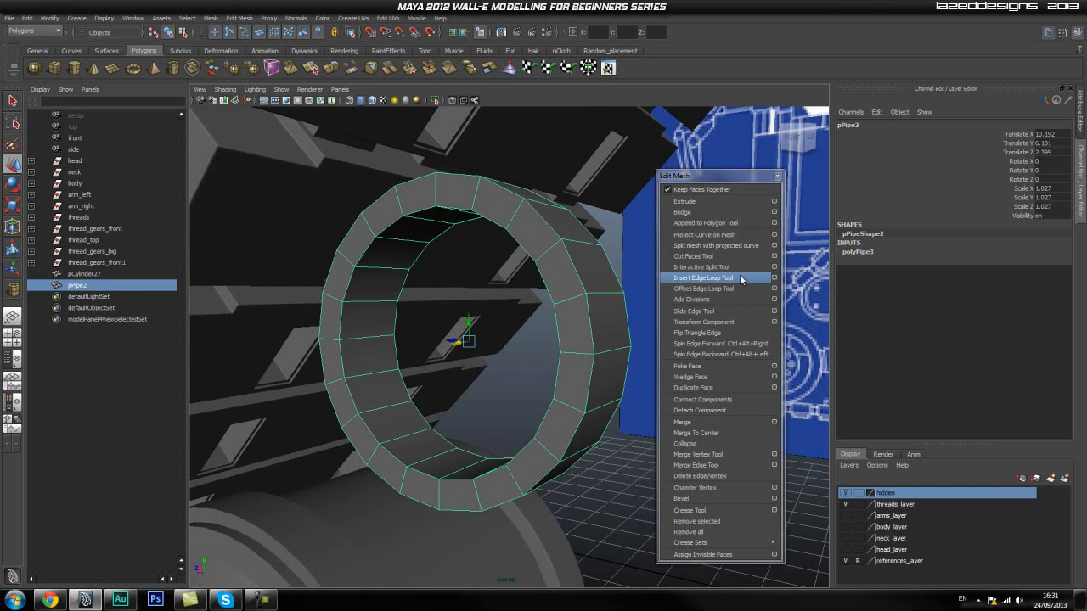
{"action": "left_click", "coordinate": [705, 278]}
{"action": "left_click", "coordinate": [546, 254]}
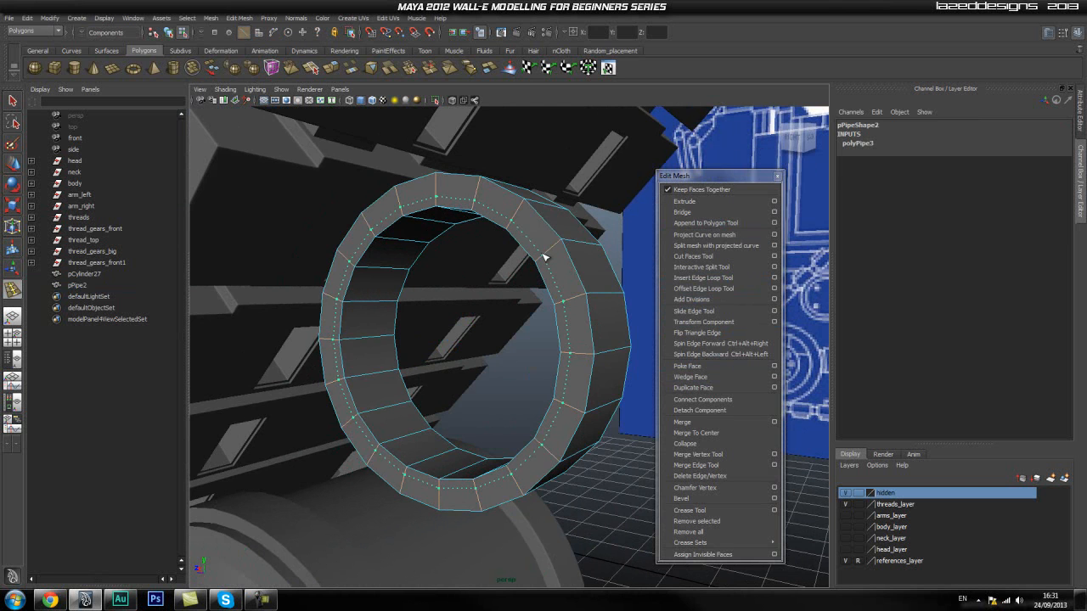
{"action": "left_click_drag", "start_coordinate": [546, 256], "coordinate": [558, 238]}
{"action": "right_click_drag", "start_coordinate": [542, 261], "coordinate": [546, 280]}
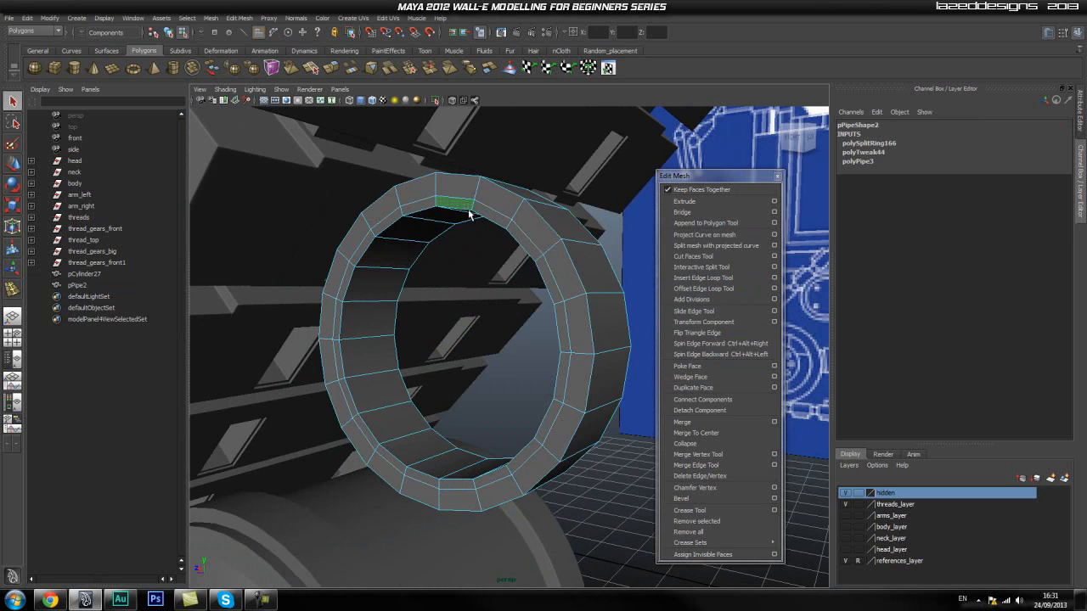
Extrude the inner ring of faces on the front rim with a thickness of 0.28.
{"action": "left_click_drag", "start_coordinate": [461, 270], "coordinate": [535, 342], "text": "alt"}
{"action": "left_click", "coordinate": [704, 202]}
{"action": "left_click_drag", "start_coordinate": [585, 284], "coordinate": [510, 293], "text": "alt"}
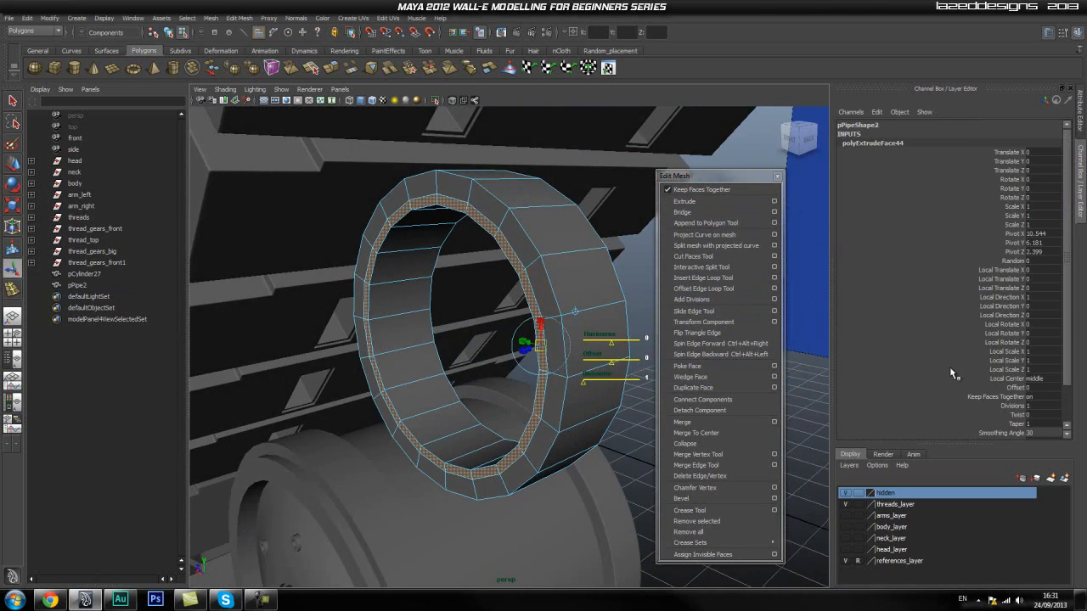
{"action": "scroll", "coordinate": [960, 378], "scroll_direction": "down", "scroll_amount": 3}
{"action": "left_click", "coordinate": [1005, 400]}
{"action": "middle_click_drag", "start_coordinate": [626, 272], "coordinate": [641, 277]}
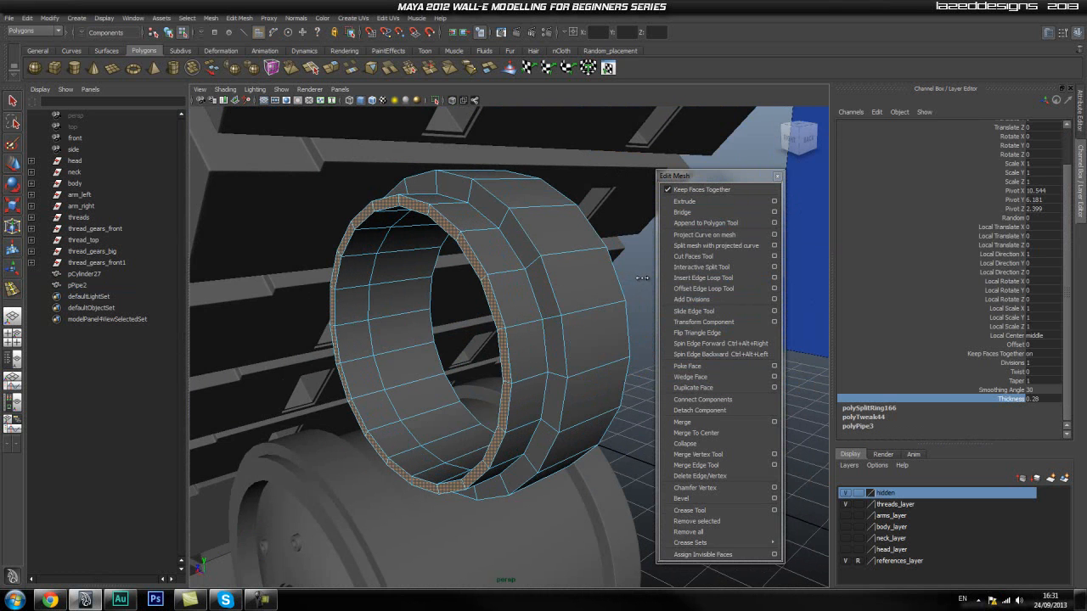
Examine the finished front wheels and roller, isolating parts and orbiting around them as a shape reference.
{"action": "left_click_drag", "start_coordinate": [566, 308], "coordinate": [333, 344], "text": "alt"}
{"action": "key", "text": "F11"}
{"action": "right_click_drag", "start_coordinate": [333, 344], "coordinate": [259, 335], "text": "alt"}
{"action": "middle_click_drag", "start_coordinate": [272, 327], "coordinate": [611, 285], "text": "alt"}
{"action": "right_click_drag", "start_coordinate": [611, 284], "coordinate": [722, 330], "text": "alt"}
{"action": "right_click_drag", "start_coordinate": [557, 320], "coordinate": [575, 330], "text": "alt"}
{"action": "left_click_drag", "start_coordinate": [575, 331], "coordinate": [492, 313], "text": "alt"}
{"action": "right_click_drag", "start_coordinate": [492, 313], "coordinate": [443, 337], "text": "alt"}
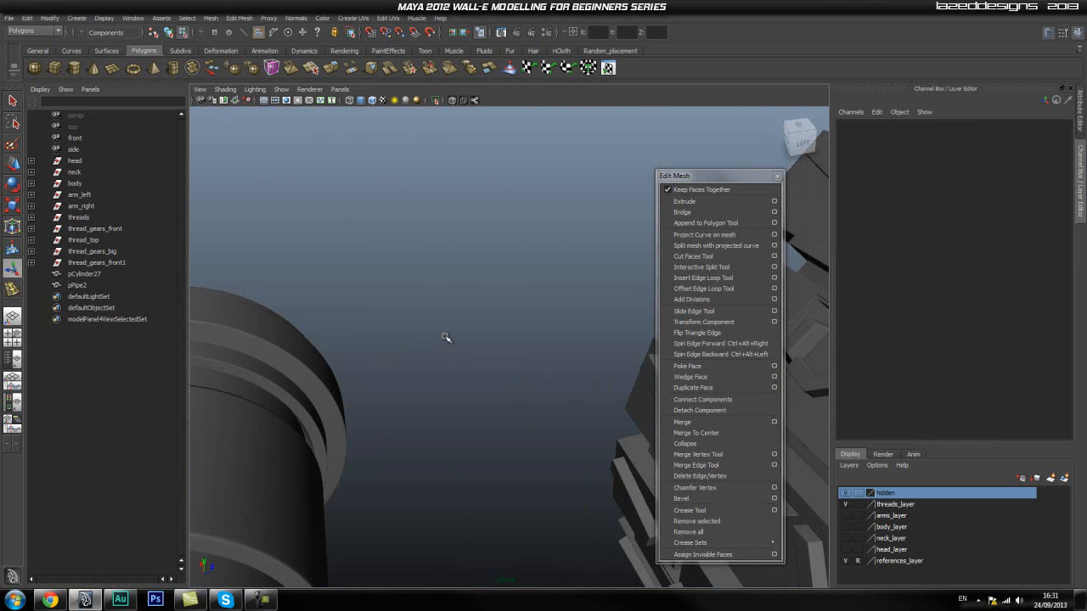
{"action": "left_click", "coordinate": [436, 101]}
{"action": "right_click_drag", "start_coordinate": [518, 256], "coordinate": [387, 270], "text": "alt"}
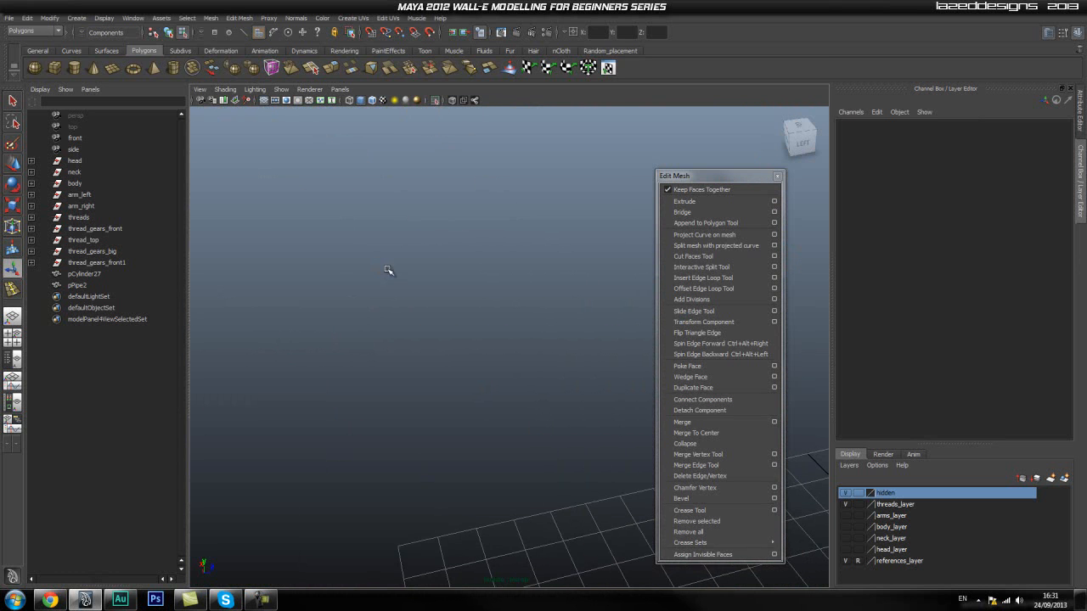
{"action": "left_click", "coordinate": [435, 101]}
{"action": "left_click", "coordinate": [386, 344]}
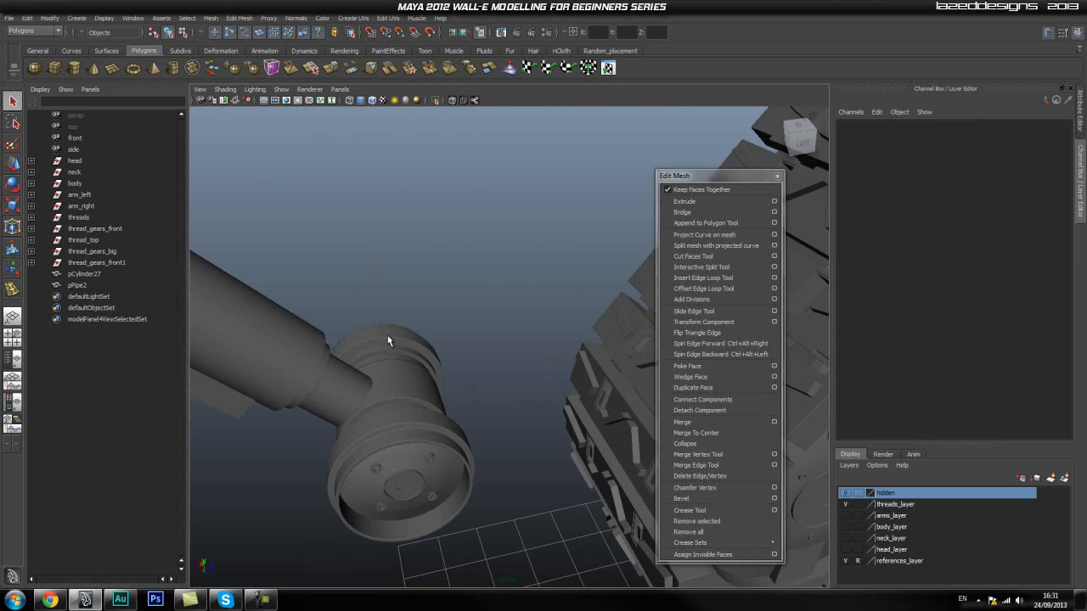
{"action": "left_click", "coordinate": [435, 100]}
{"action": "left_click_drag", "start_coordinate": [352, 337], "coordinate": [430, 254], "text": "alt"}
{"action": "left_click", "coordinate": [598, 171]}
{"action": "left_click", "coordinate": [570, 301]}
{"action": "left_click", "coordinate": [592, 186]}
{"action": "left_click_drag", "start_coordinate": [513, 274], "coordinate": [556, 272], "text": "alt"}
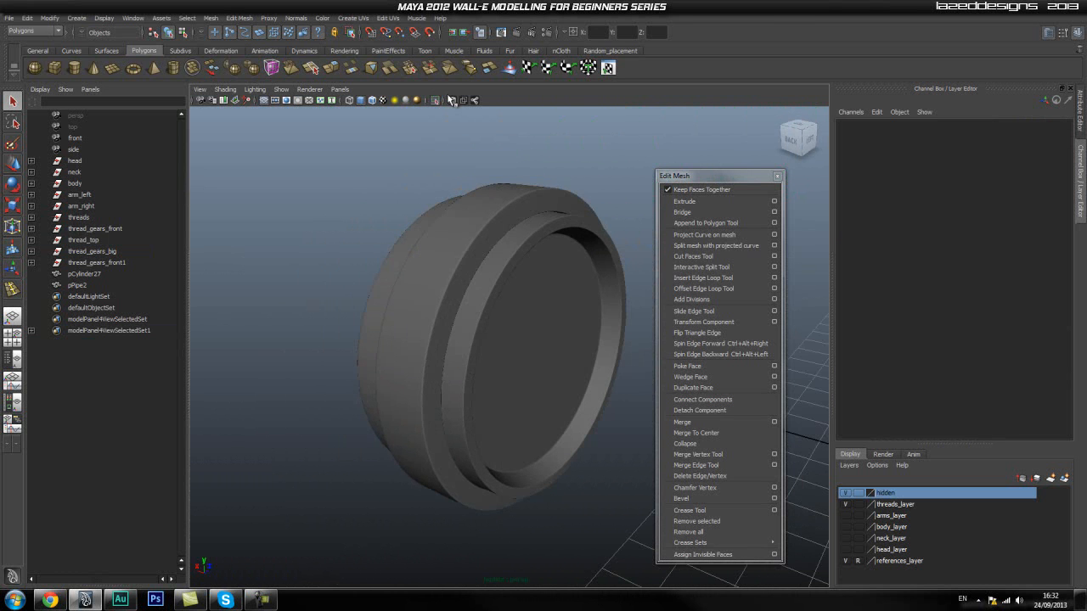
End the isolated view, select the pipe and inspect its opposite, unextruded rim.
{"action": "left_click", "coordinate": [437, 101]}
{"action": "scroll", "coordinate": [315, 263], "scroll_direction": "down", "scroll_amount": 3}
{"action": "middle_click_drag", "start_coordinate": [315, 263], "coordinate": [553, 238], "text": "alt"}
{"action": "scroll", "coordinate": [553, 238], "scroll_direction": "down", "scroll_amount": 3}
{"action": "left_click_drag", "start_coordinate": [552, 255], "coordinate": [484, 311], "text": "alt"}
{"action": "left_click", "coordinate": [593, 247]}
{"action": "key", "text": "f"}
{"action": "right_click_drag", "start_coordinate": [483, 311], "coordinate": [209, 355], "text": "alt"}
{"action": "left_click_drag", "start_coordinate": [209, 355], "coordinate": [479, 341], "text": "alt"}
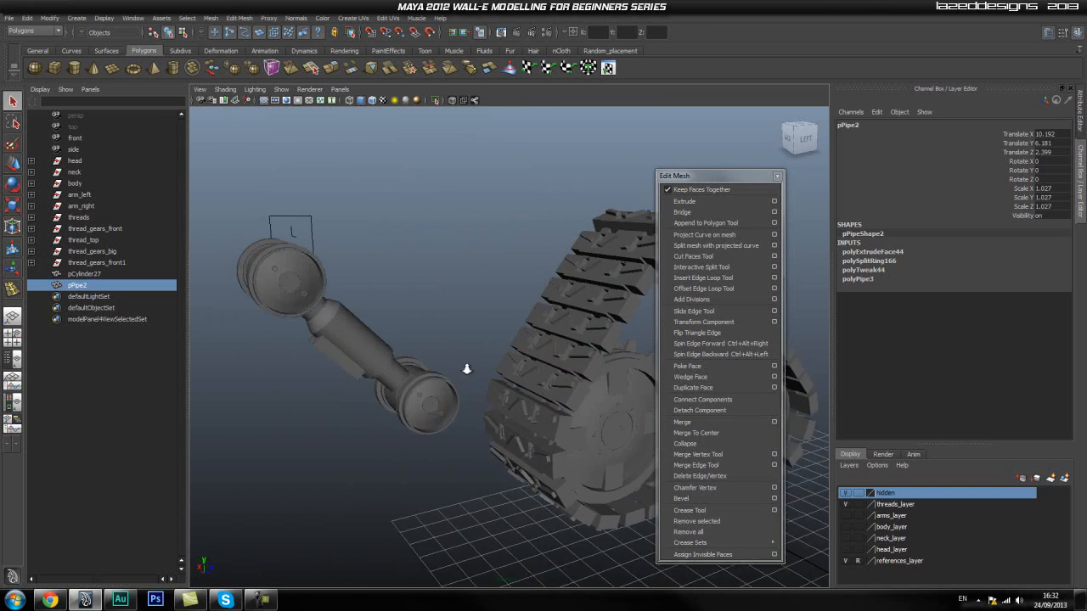
{"action": "right_click_drag", "start_coordinate": [343, 360], "coordinate": [439, 372], "text": "alt"}
{"action": "middle_click_drag", "start_coordinate": [459, 349], "coordinate": [288, 312], "text": "alt"}
{"action": "left_click_drag", "start_coordinate": [288, 312], "coordinate": [749, 166], "text": "alt"}
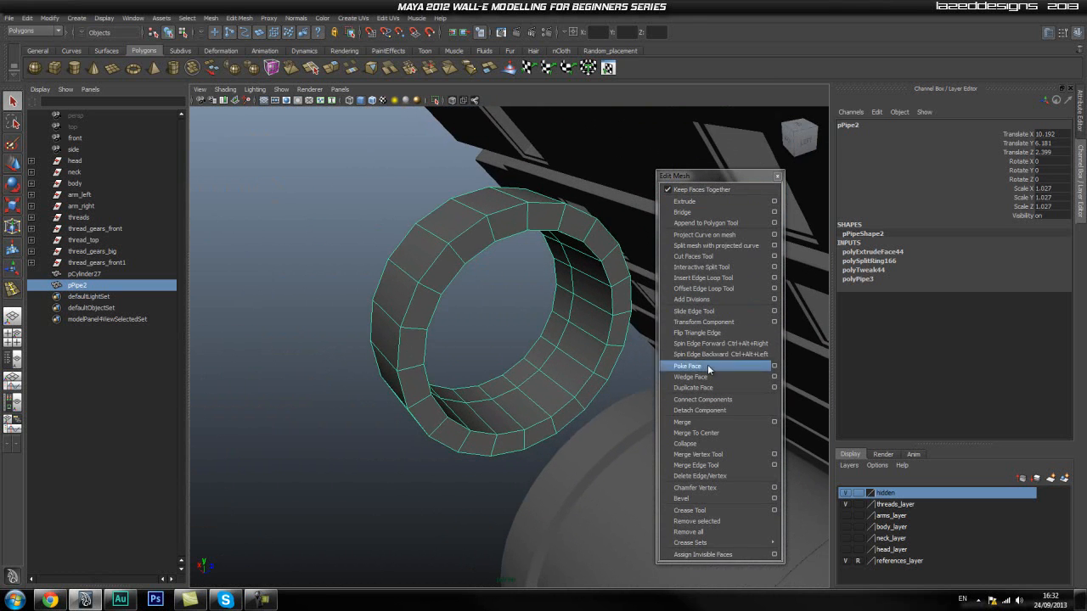
Insert an edge loop around the pipe's opposite rim, close to its inner edge.
{"action": "left_click", "coordinate": [705, 278]}
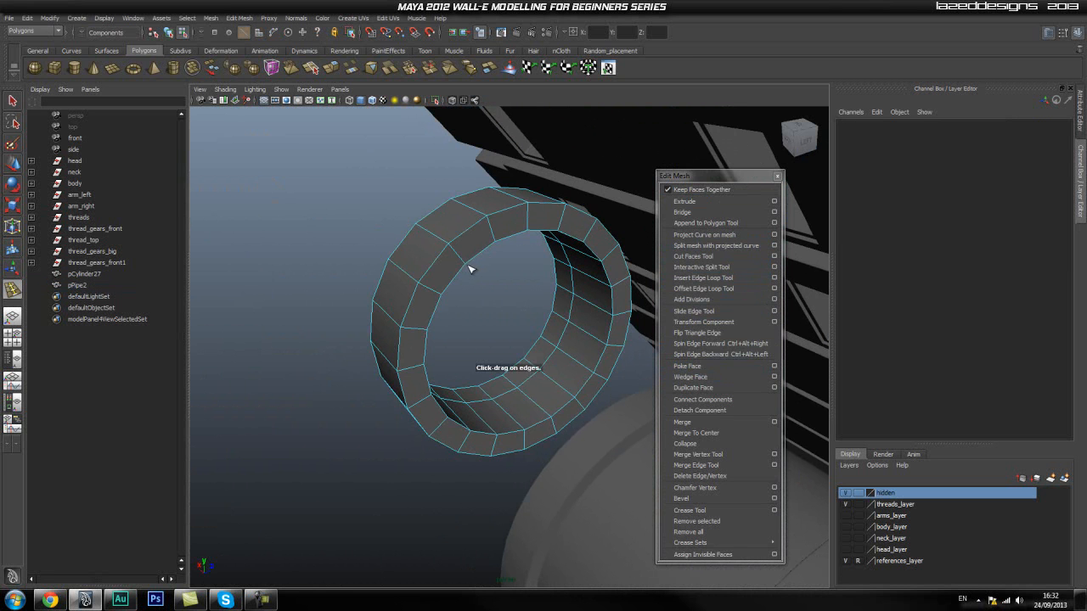
{"action": "left_click", "coordinate": [461, 264]}
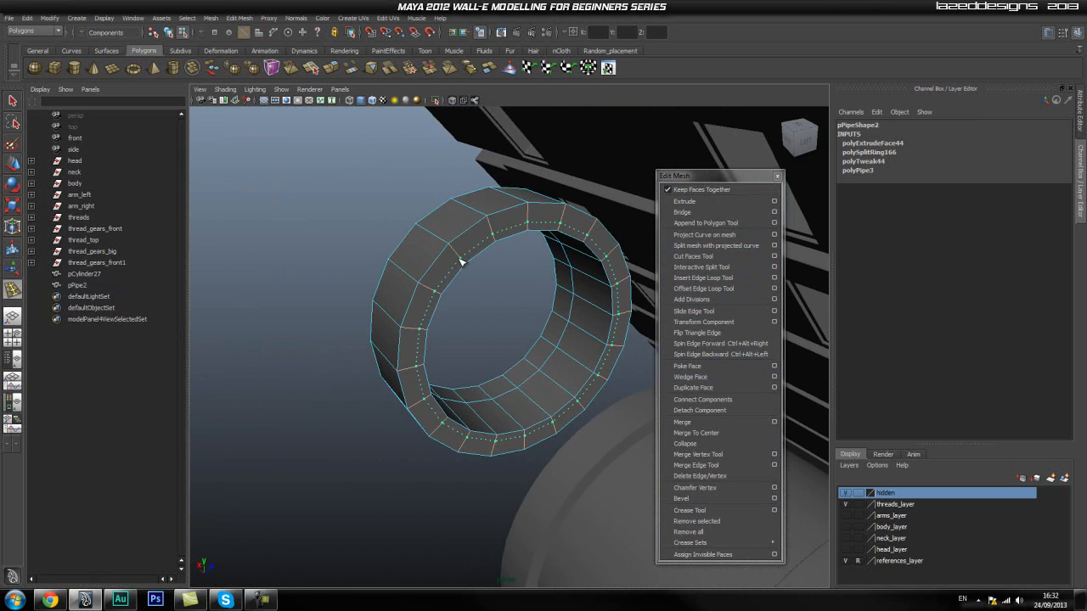
{"action": "left_click_drag", "start_coordinate": [459, 259], "coordinate": [461, 261]}
{"action": "key", "text": "q"}
Extrude the inner ring of faces on the opposite rim outward to form a matching collar.
{"action": "right_click_drag", "start_coordinate": [465, 258], "coordinate": [465, 282]}
{"action": "left_click", "coordinate": [479, 248]}
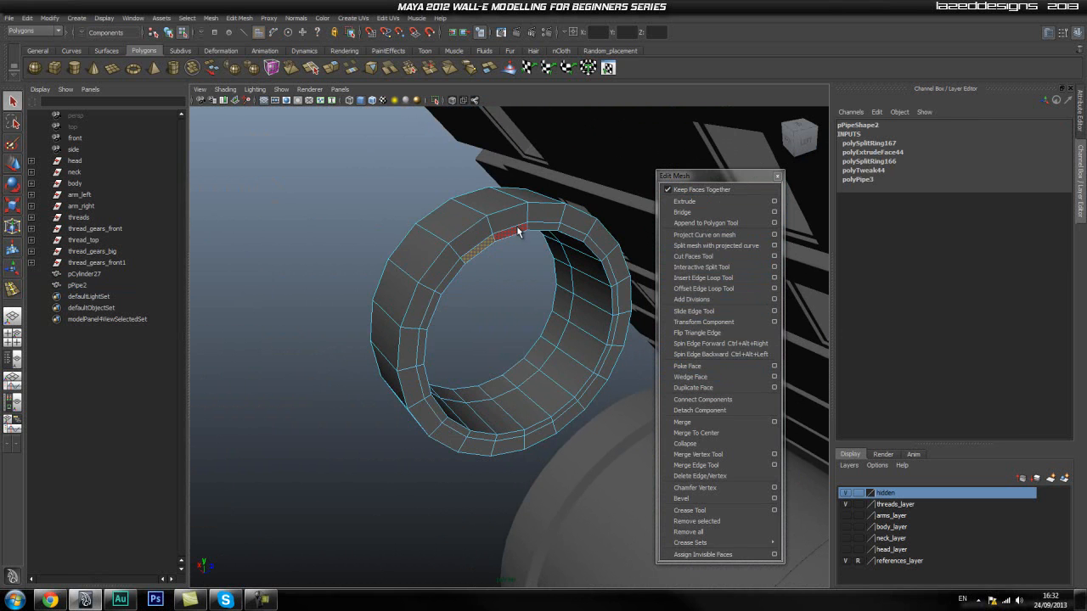
{"action": "double_click", "coordinate": [518, 232], "text": "shift"}
{"action": "left_click", "coordinate": [684, 201]}
{"action": "mouse_move", "coordinate": [529, 348]}
{"action": "left_mouse_down", "text": "alt"}
{"action": "mouse_move", "coordinate": [567, 336]}
{"action": "mouse_move", "coordinate": [548, 344]}
{"action": "left_mouse_up", "text": "alt"}
{"action": "left_click", "coordinate": [549, 335]}
{"action": "key", "text": "w"}
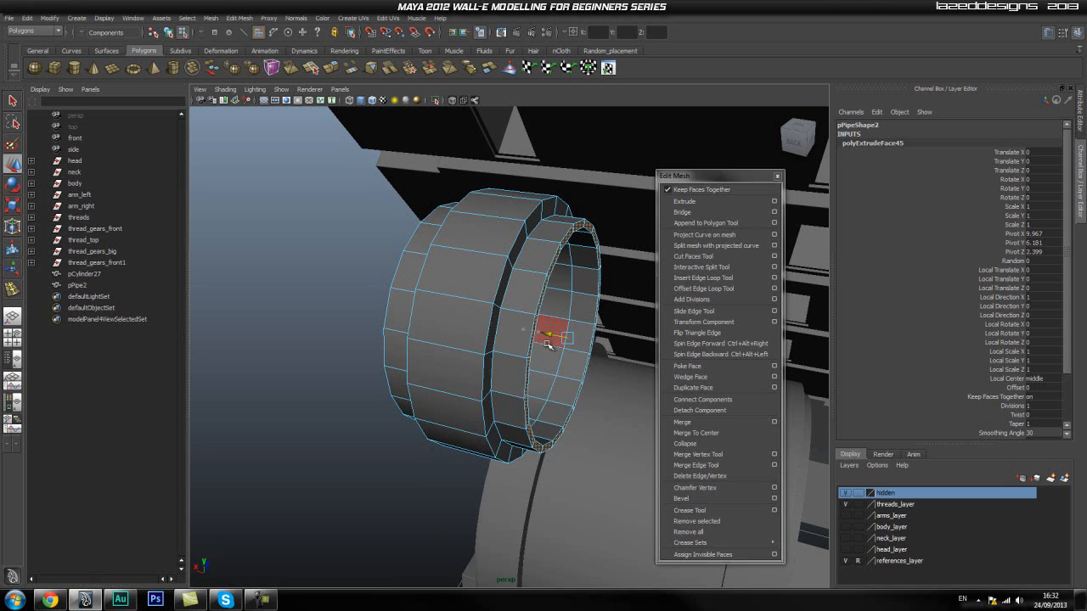
Extrude the collar's inner edge loop, scale it slightly inward and move it back into the opening.
{"action": "left_click_drag", "start_coordinate": [585, 363], "coordinate": [503, 333], "text": "alt"}
{"action": "scroll", "coordinate": [523, 314], "scroll_direction": "up", "scroll_amount": 4}
{"action": "right_click", "coordinate": [457, 176]}
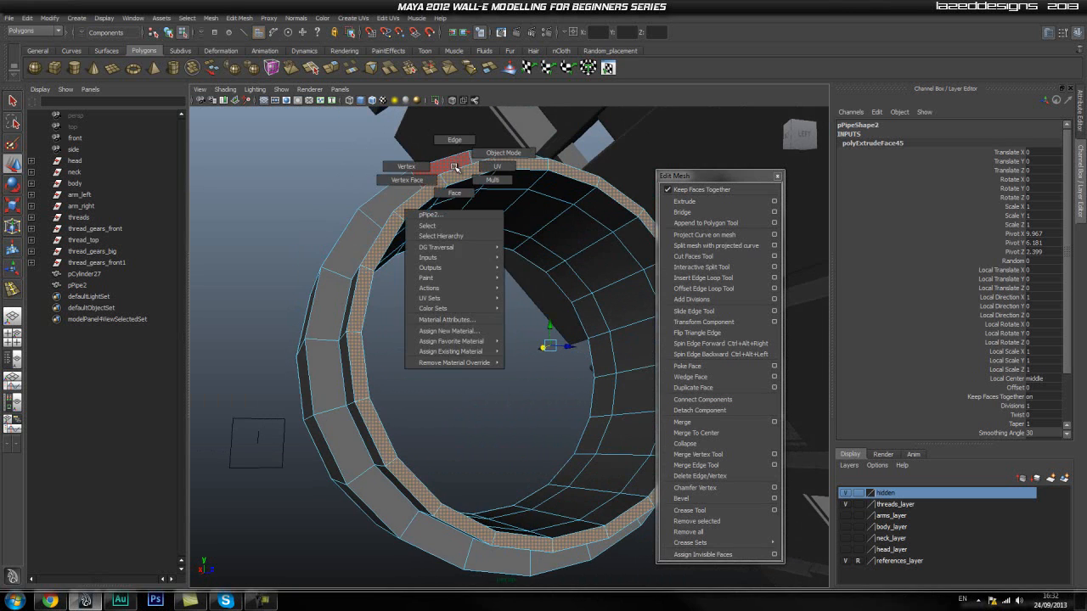
{"action": "right_click", "coordinate": [465, 170]}
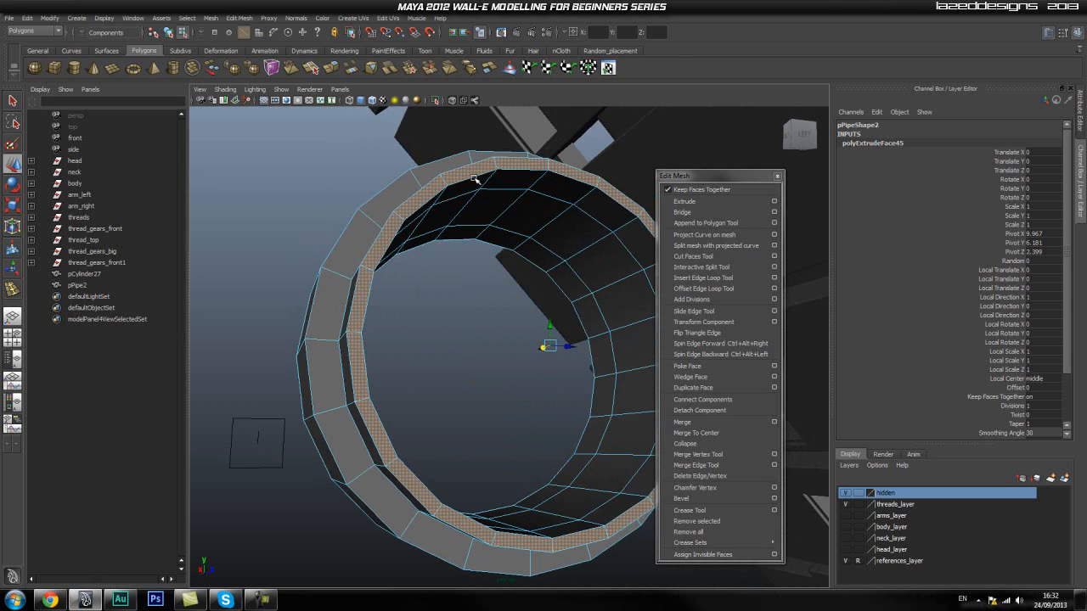
{"action": "left_click", "coordinate": [476, 175]}
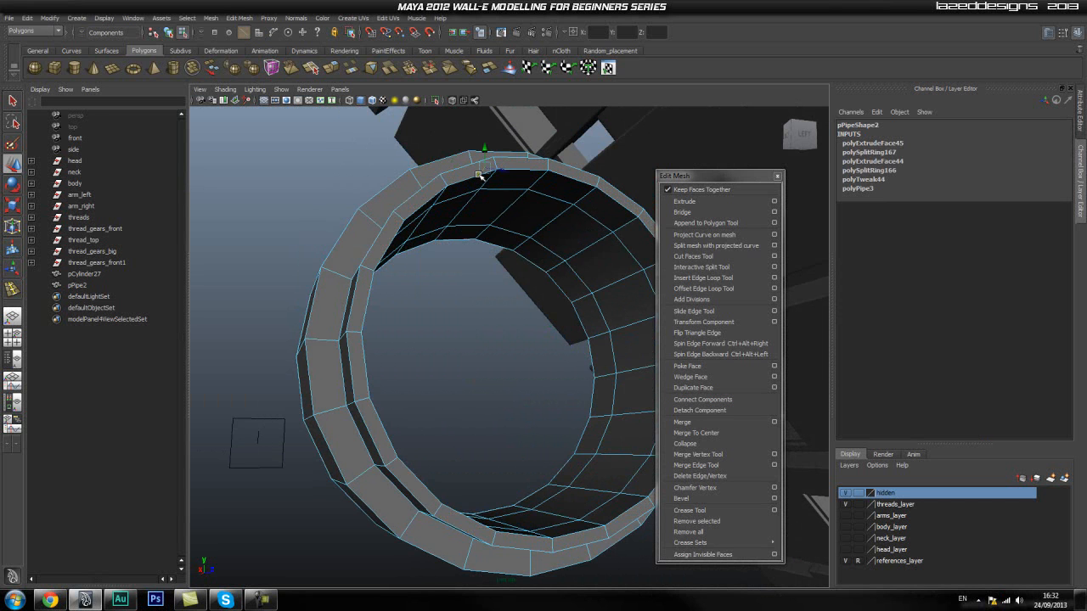
{"action": "left_click_drag", "start_coordinate": [537, 278], "coordinate": [542, 281], "text": "alt"}
{"action": "middle_click_drag", "start_coordinate": [558, 303], "coordinate": [510, 286], "text": "alt"}
{"action": "left_click", "coordinate": [685, 202]}
{"action": "left_click_drag", "start_coordinate": [514, 277], "coordinate": [548, 307], "text": "alt"}
{"action": "key", "text": "w"}
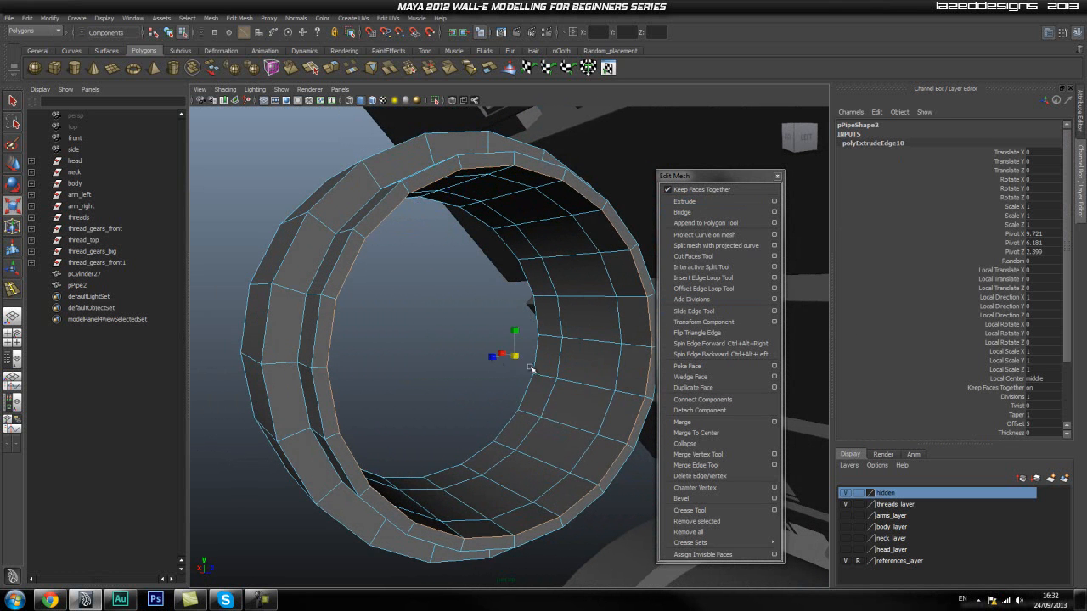
{"action": "left_click_drag", "start_coordinate": [518, 360], "coordinate": [515, 406]}
{"action": "key", "text": "w"}
{"action": "mouse_move", "coordinate": [513, 360]}
{"action": "left_mouse_down"}
{"action": "mouse_move", "coordinate": [456, 371]}
{"action": "mouse_move", "coordinate": [478, 388]}
{"action": "mouse_move", "coordinate": [528, 392]}
{"action": "mouse_move", "coordinate": [502, 375]}
{"action": "left_mouse_up"}
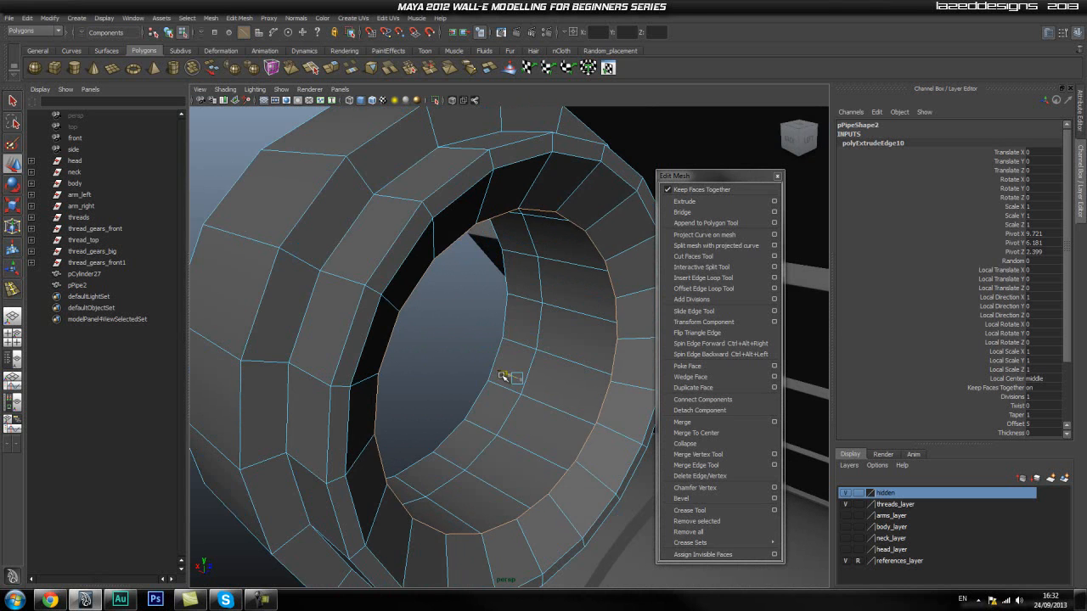
Extrude the recessed edge loop again with an offset of 0 and scale it toward the centre, leaving a small hole.
{"action": "left_click", "coordinate": [741, 201]}
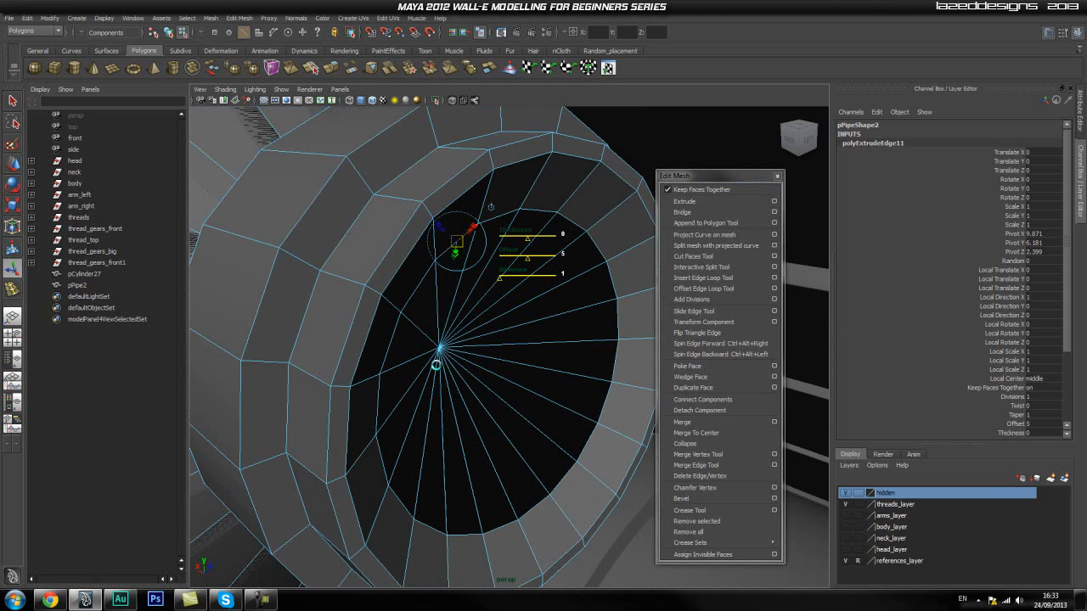
{"action": "scroll", "coordinate": [1068, 399], "scroll_direction": "down", "scroll_amount": 1}
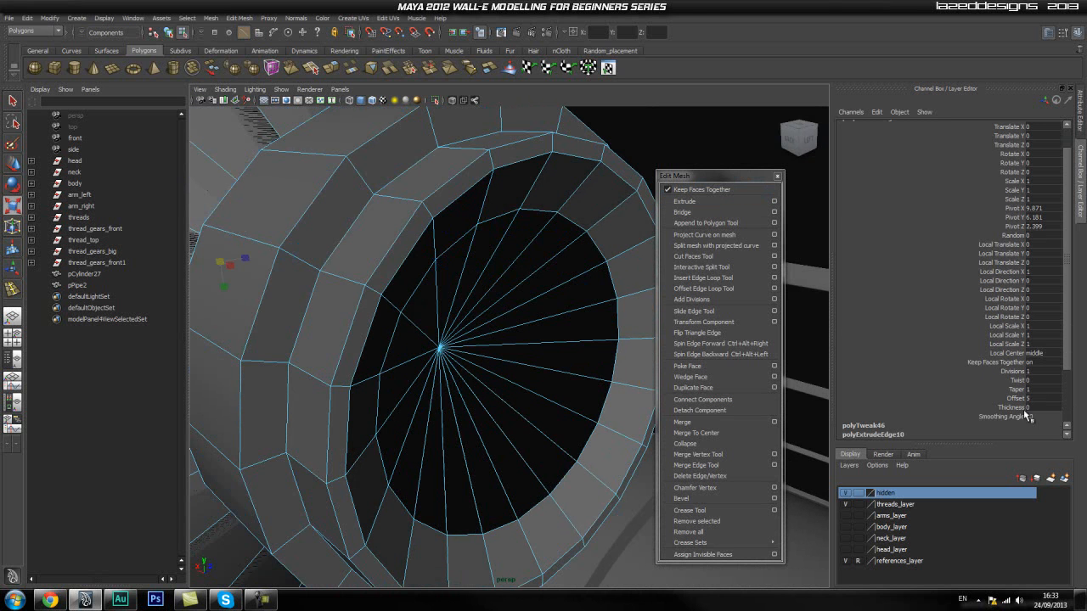
{"action": "type", "text": "0"}
{"action": "key", "text": "Return"}
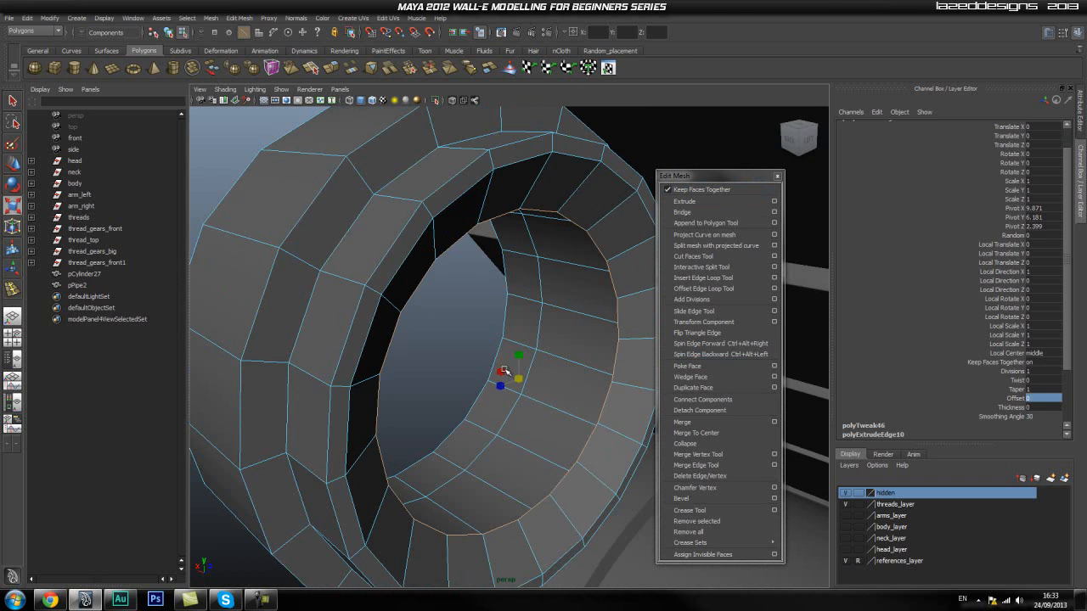
{"action": "left_click_drag", "start_coordinate": [521, 381], "coordinate": [317, 497]}
{"action": "right_click_drag", "start_coordinate": [328, 495], "coordinate": [483, 468], "text": "alt"}
{"action": "left_click_drag", "start_coordinate": [565, 463], "coordinate": [463, 450], "text": "alt"}
{"action": "right_click_drag", "start_coordinate": [454, 424], "coordinate": [488, 417], "text": "alt"}
{"action": "left_click_drag", "start_coordinate": [456, 360], "coordinate": [452, 364]}
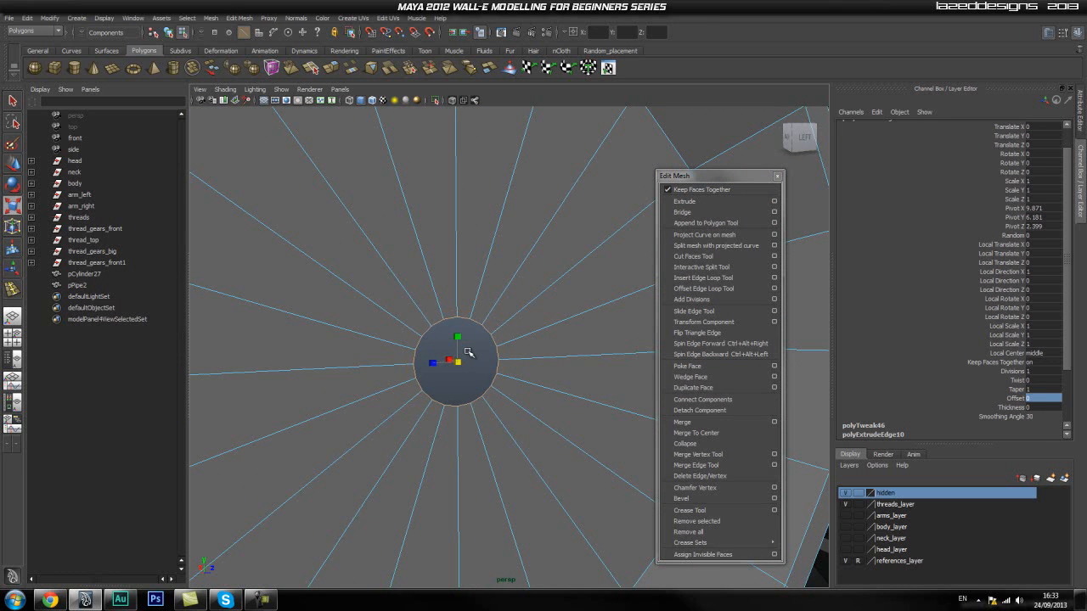
Convert the small hole's edges to vertices and merge them to the centre to close the disc.
{"action": "right_click", "coordinate": [471, 354], "text": "ctrl"}
{"action": "right_click_drag", "start_coordinate": [438, 364], "coordinate": [532, 333], "text": "ctrl"}
{"action": "right_click", "coordinate": [474, 376], "text": "shift"}
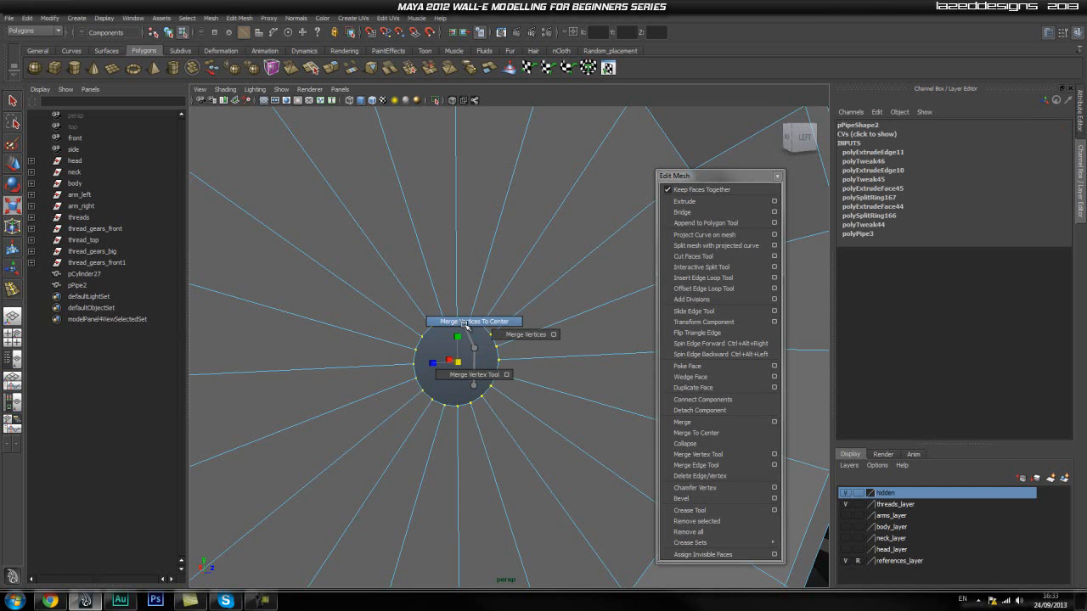
{"action": "right_click_drag", "start_coordinate": [466, 325], "coordinate": [466, 325], "text": "shift"}
Check the capped pipe in smooth preview and return it to the unsmoothed display.
{"action": "left_click_drag", "start_coordinate": [561, 450], "coordinate": [461, 413], "text": "alt"}
{"action": "right_click", "coordinate": [418, 367]}
{"action": "right_click_drag", "start_coordinate": [418, 367], "coordinate": [466, 352]}
{"action": "left_click", "coordinate": [408, 329]}
{"action": "key", "text": "3"}
{"action": "key", "text": "1"}
{"action": "left_click", "coordinate": [144, 401]}
{"action": "left_click", "coordinate": [332, 381]}
Insert supporting edge loops tight against the inner and outer edges of the open collar's rim.
{"action": "left_click_drag", "start_coordinate": [332, 382], "coordinate": [418, 325], "text": "alt"}
{"action": "left_click_drag", "start_coordinate": [455, 375], "coordinate": [599, 328], "text": "alt"}
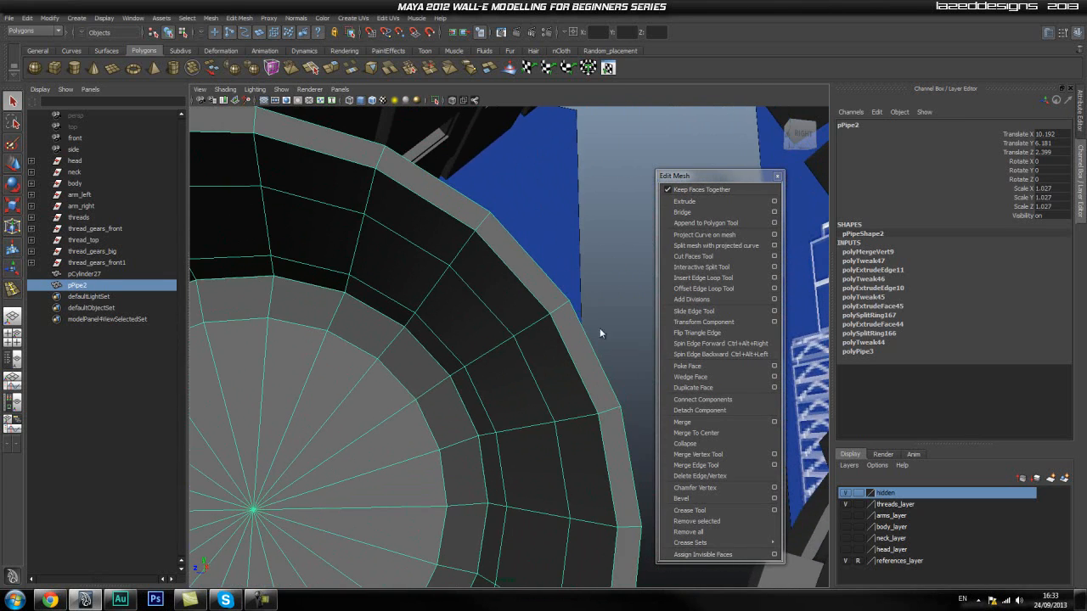
{"action": "left_click", "coordinate": [727, 278]}
{"action": "left_click_drag", "start_coordinate": [485, 369], "coordinate": [504, 410], "text": "alt"}
{"action": "left_click", "coordinate": [504, 399]}
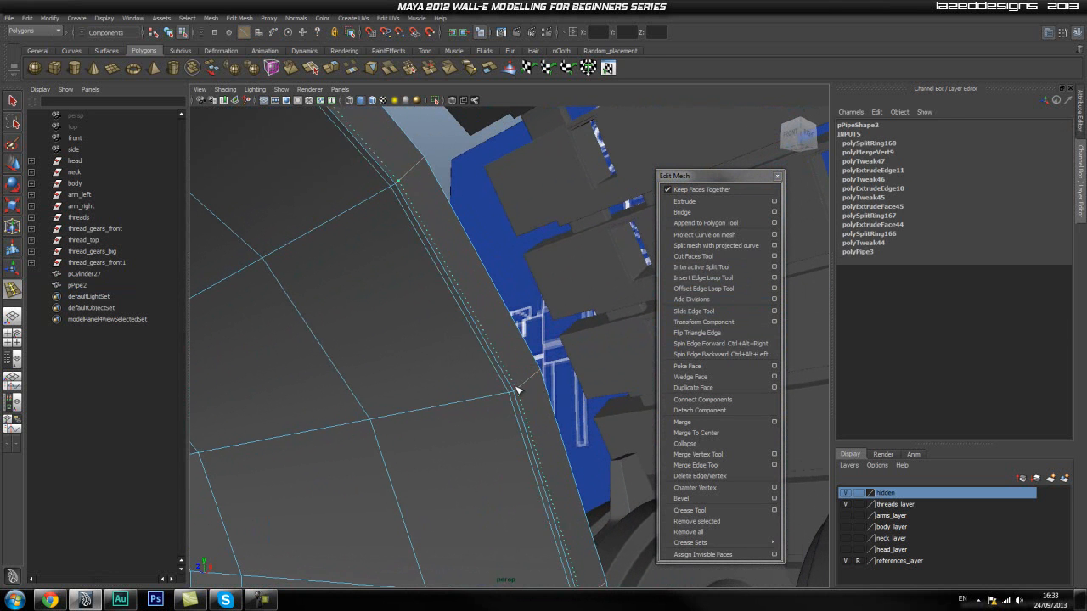
{"action": "left_click", "coordinate": [531, 389]}
{"action": "left_click_drag", "start_coordinate": [530, 389], "coordinate": [512, 363], "text": "alt"}
{"action": "left_click", "coordinate": [555, 333]}
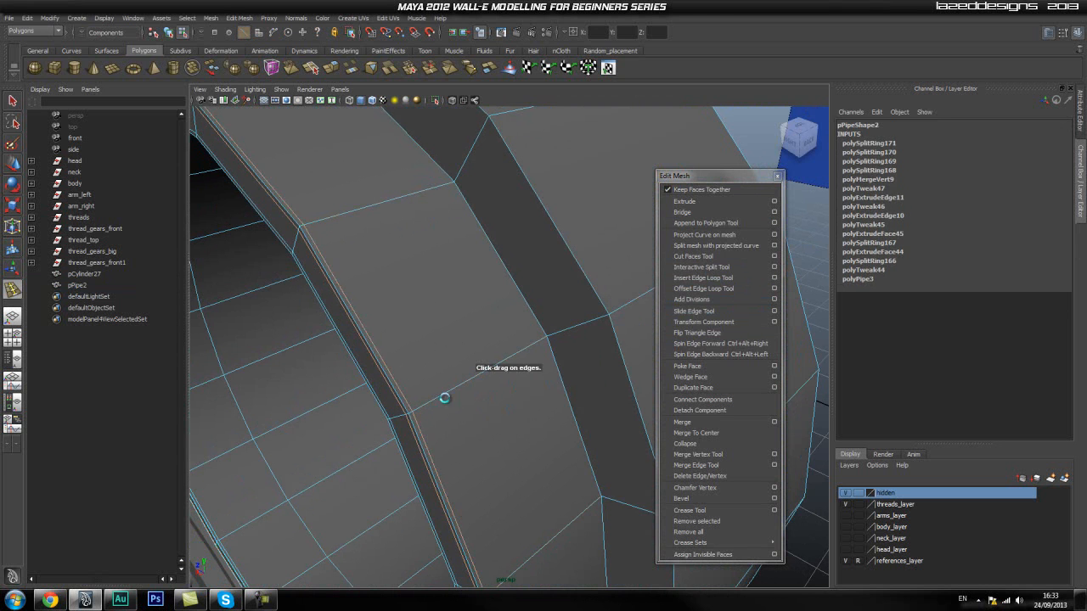
{"action": "left_click", "coordinate": [415, 413]}
Insert supporting edge loops on both sides of the collar's base corner and of the wide body's outer corner.
{"action": "left_click_drag", "start_coordinate": [416, 413], "coordinate": [502, 387], "text": "alt"}
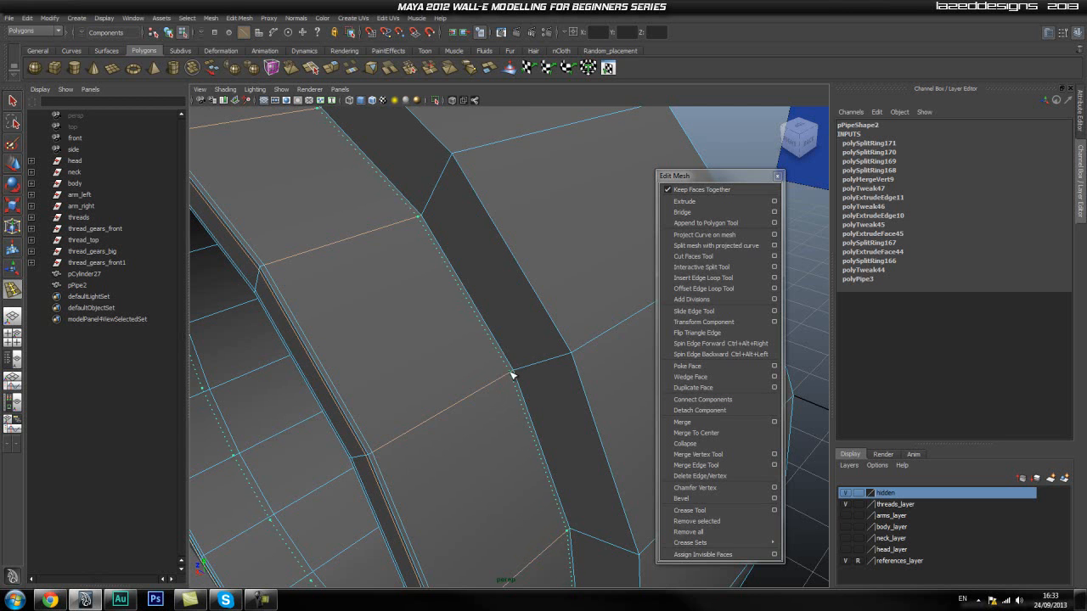
{"action": "left_click", "coordinate": [510, 374]}
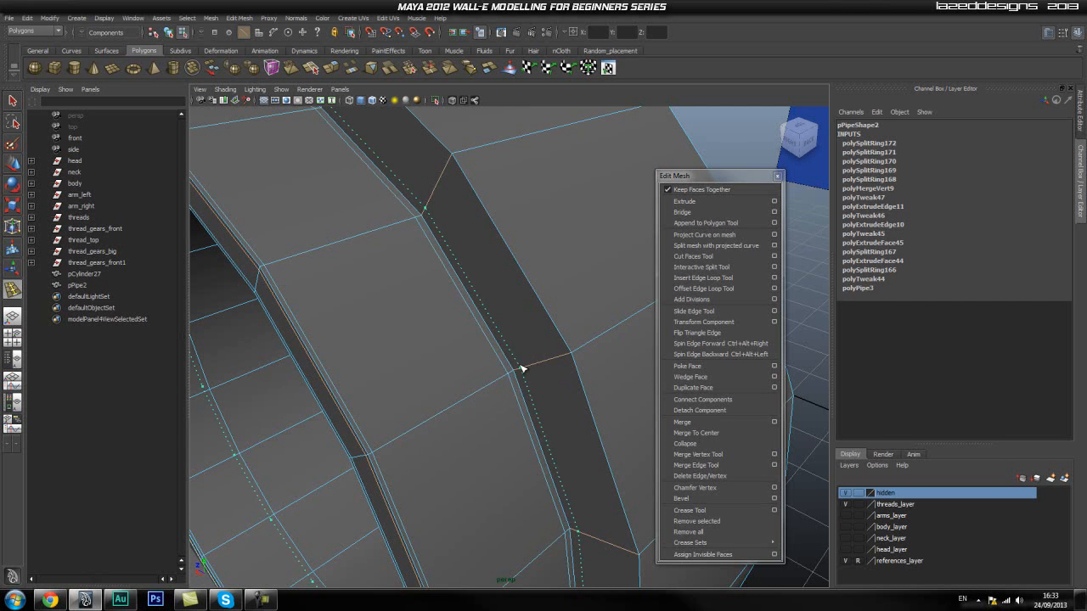
{"action": "left_click", "coordinate": [522, 368]}
{"action": "left_click_drag", "start_coordinate": [510, 370], "coordinate": [502, 414], "text": "alt"}
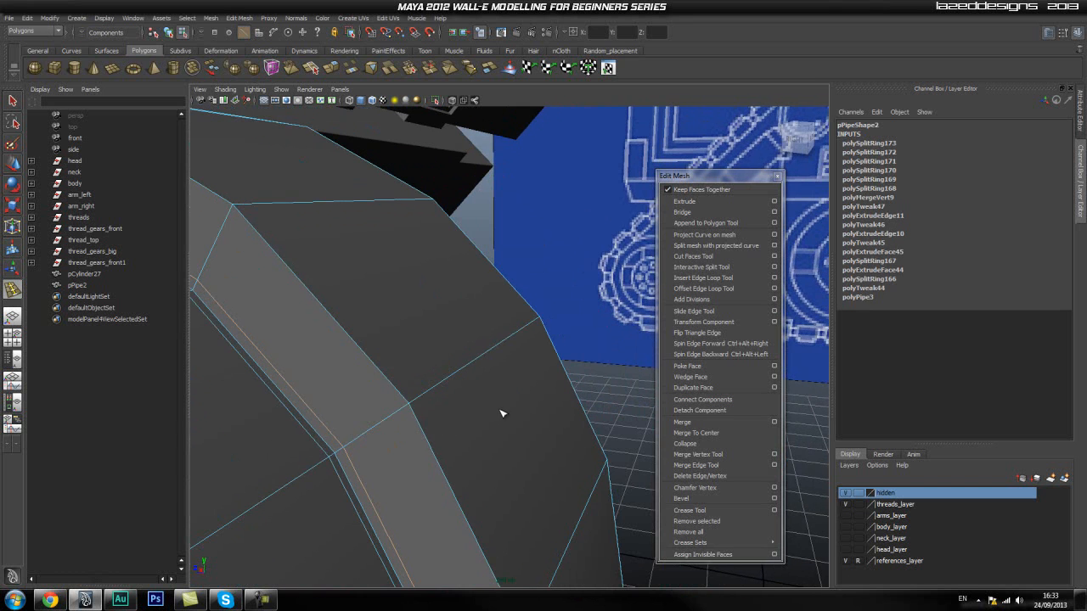
{"action": "left_click", "coordinate": [408, 411]}
{"action": "left_click", "coordinate": [417, 406]}
{"action": "left_click_drag", "start_coordinate": [417, 406], "coordinate": [501, 331], "text": "alt"}
{"action": "left_click", "coordinate": [551, 288]}
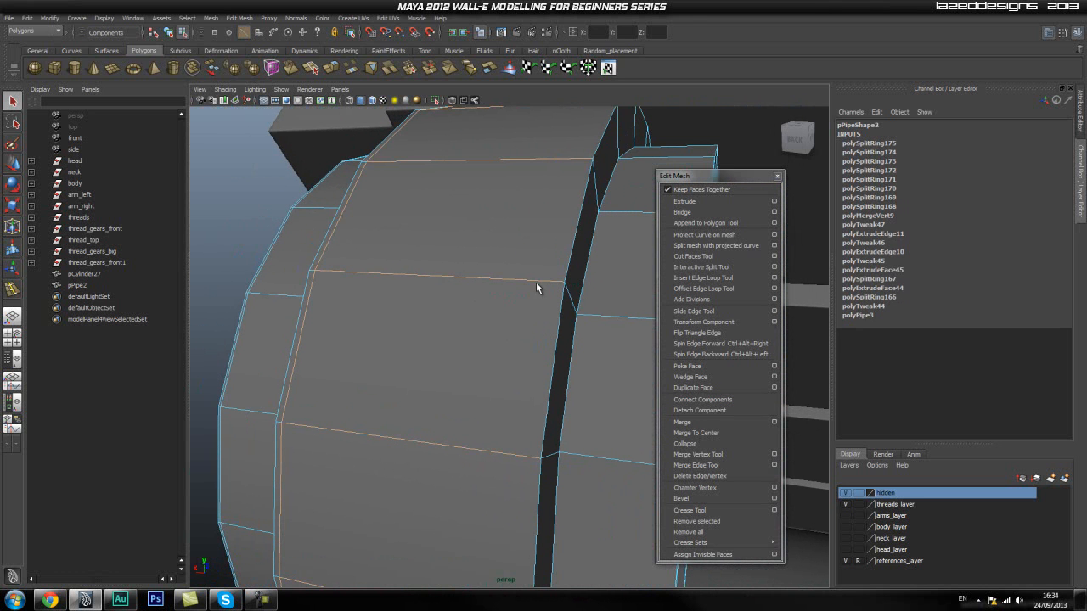
Insert supporting edge loops tight against both sides of the wide body's other outer corner.
{"action": "right_click_drag", "start_coordinate": [536, 282], "coordinate": [567, 247]}
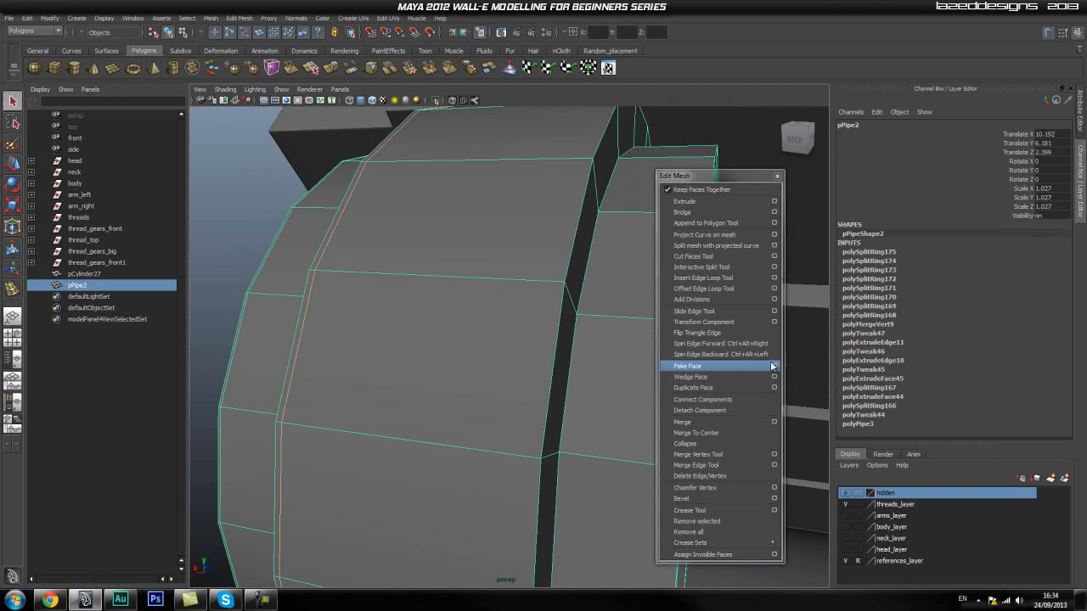
{"action": "scroll", "coordinate": [501, 400], "scroll_direction": "down", "scroll_amount": 5}
{"action": "left_click_drag", "start_coordinate": [501, 400], "coordinate": [545, 406], "text": "alt"}
{"action": "scroll", "coordinate": [581, 398], "scroll_direction": "up", "scroll_amount": 1}
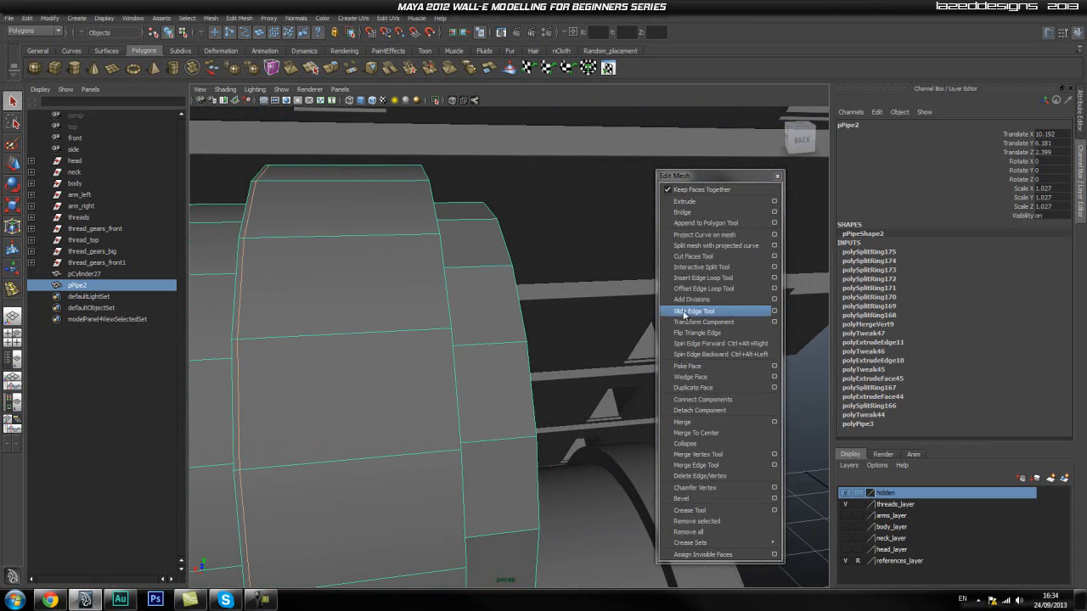
{"action": "left_click", "coordinate": [703, 278]}
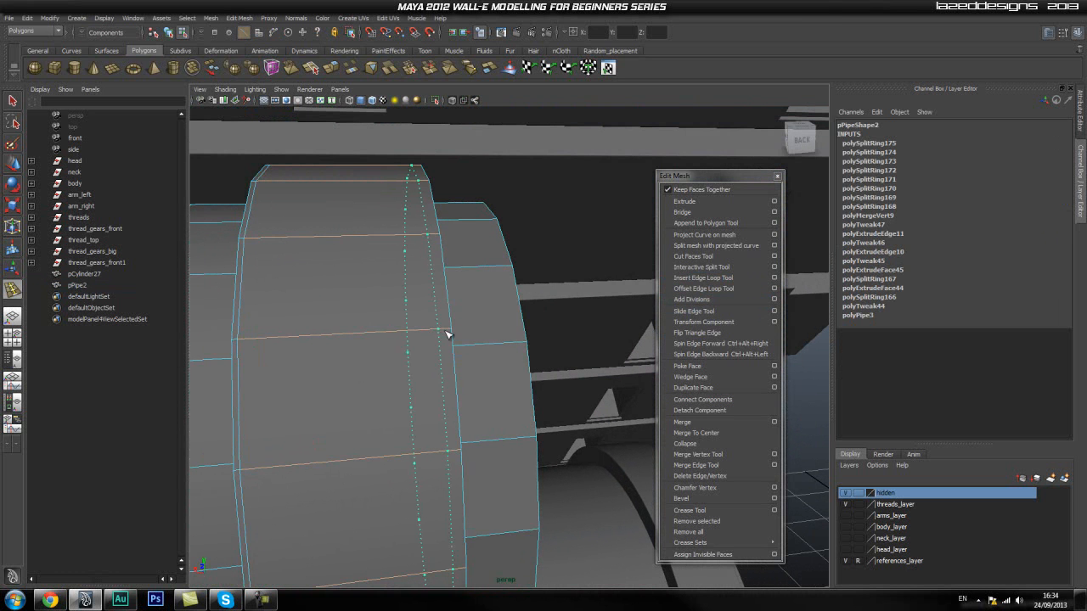
{"action": "left_click", "coordinate": [455, 331]}
{"action": "left_click_drag", "start_coordinate": [454, 331], "coordinate": [347, 359], "text": "alt"}
{"action": "mouse_move", "coordinate": [406, 340]}
{"action": "left_mouse_down", "text": "alt"}
{"action": "mouse_move", "coordinate": [456, 332]}
{"action": "mouse_move", "coordinate": [402, 329]}
{"action": "left_mouse_up", "text": "alt"}
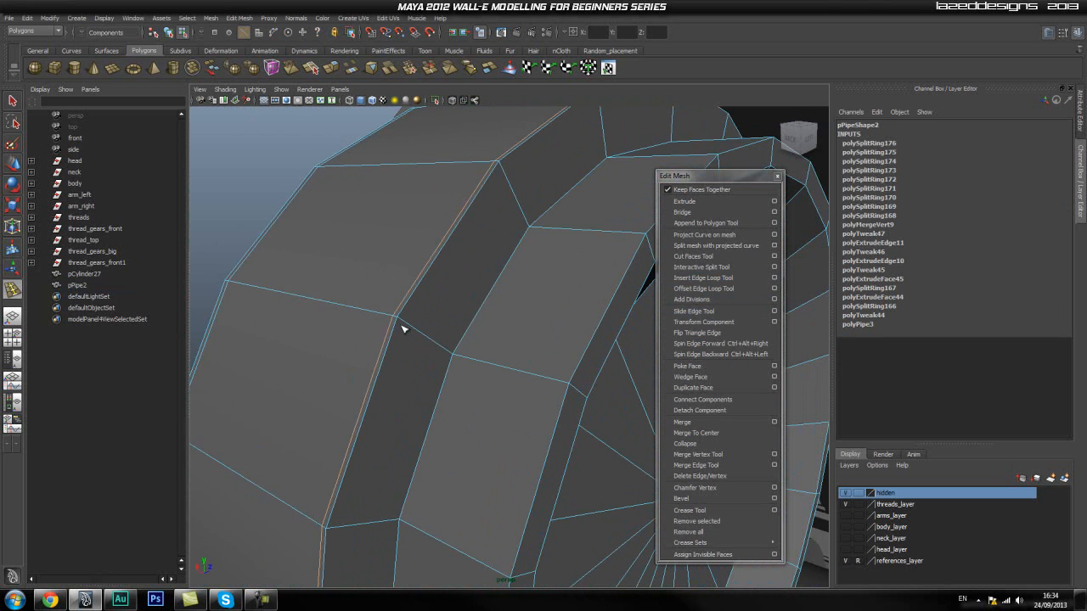
{"action": "left_click", "coordinate": [403, 324]}
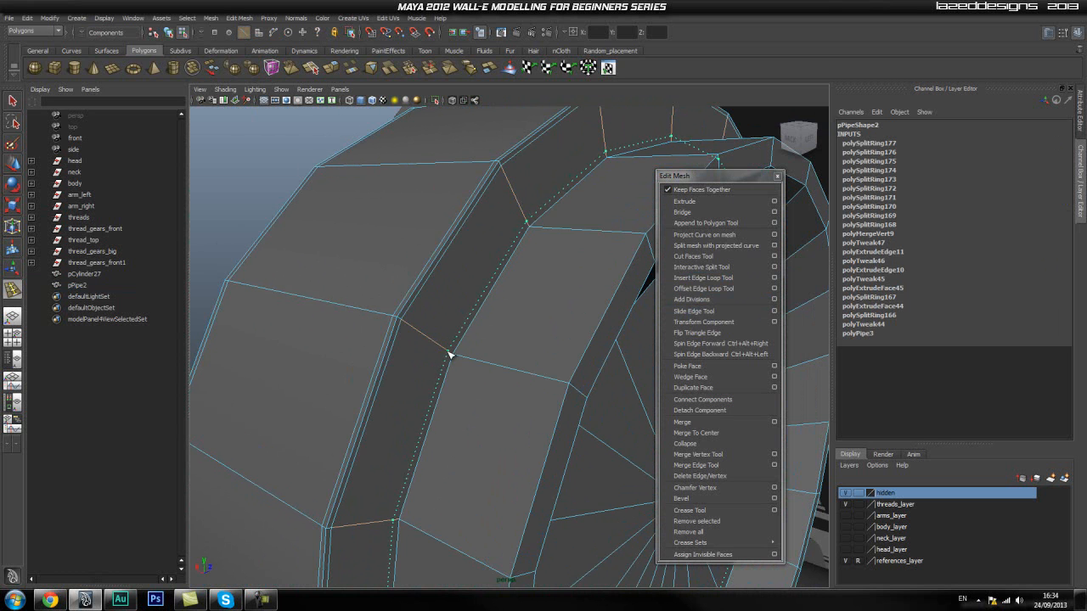
Insert supporting edge loops on both sides of the second collar's base corner and of its outer rim edge.
{"action": "left_click", "coordinate": [452, 358]}
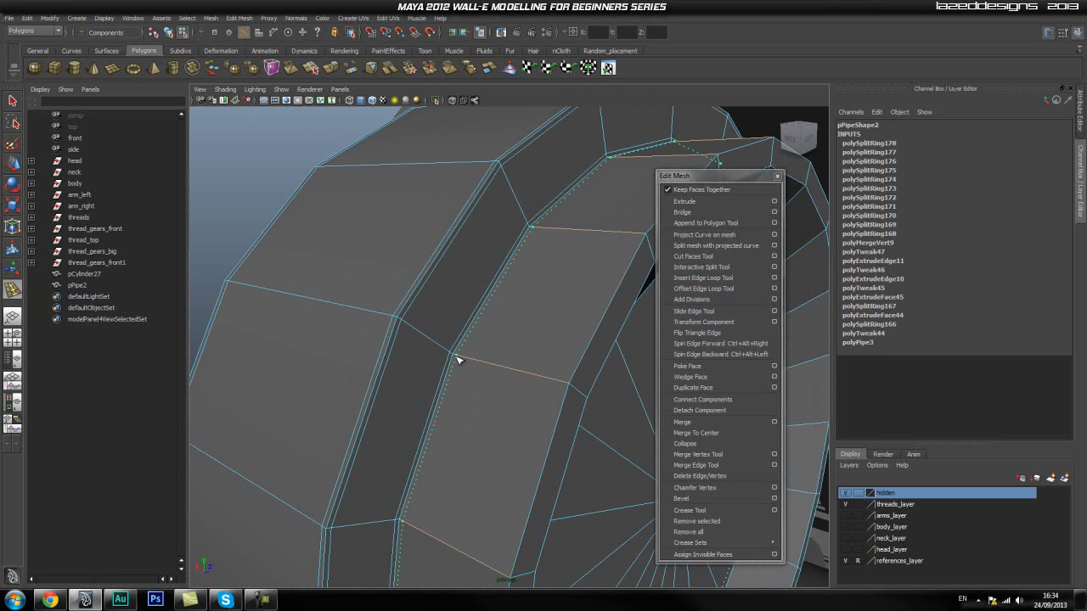
{"action": "left_click", "coordinate": [456, 360]}
{"action": "left_click_drag", "start_coordinate": [594, 430], "coordinate": [500, 347], "text": "alt"}
{"action": "left_click", "coordinate": [489, 329]}
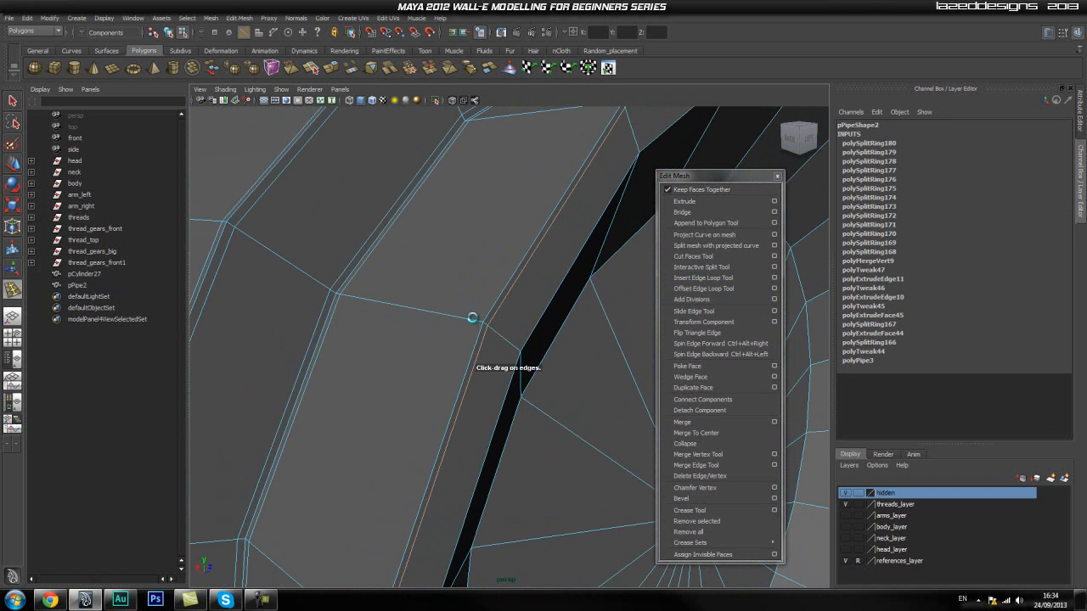
{"action": "left_click", "coordinate": [481, 325]}
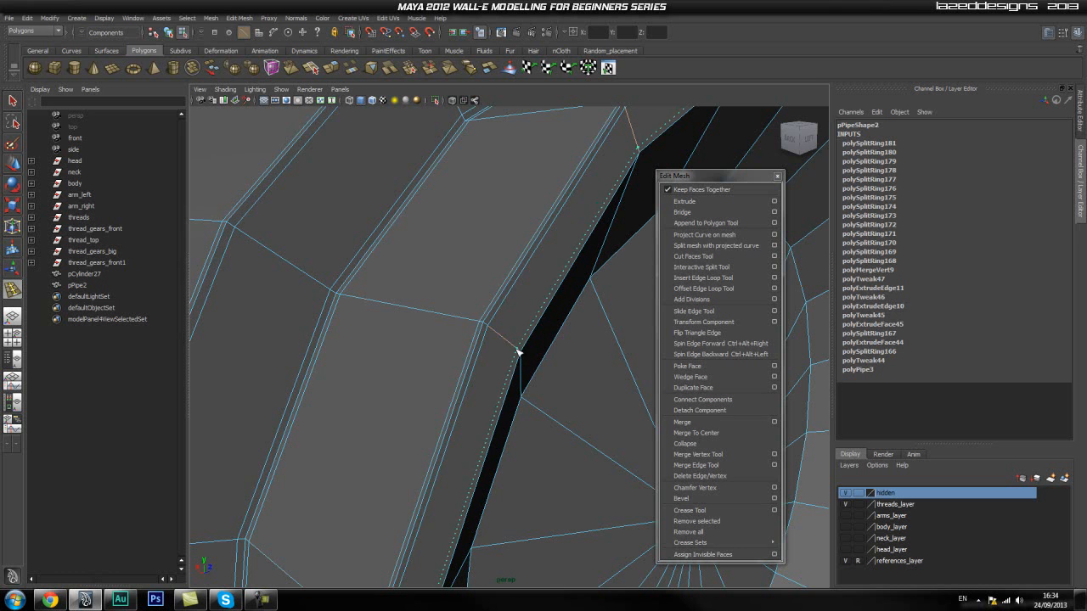
Insert supporting edge loops around the second collar's inner rim edge and on the recess wall against the closed disc.
{"action": "left_click", "coordinate": [517, 349]}
{"action": "left_click_drag", "start_coordinate": [520, 353], "coordinate": [505, 393], "text": "alt"}
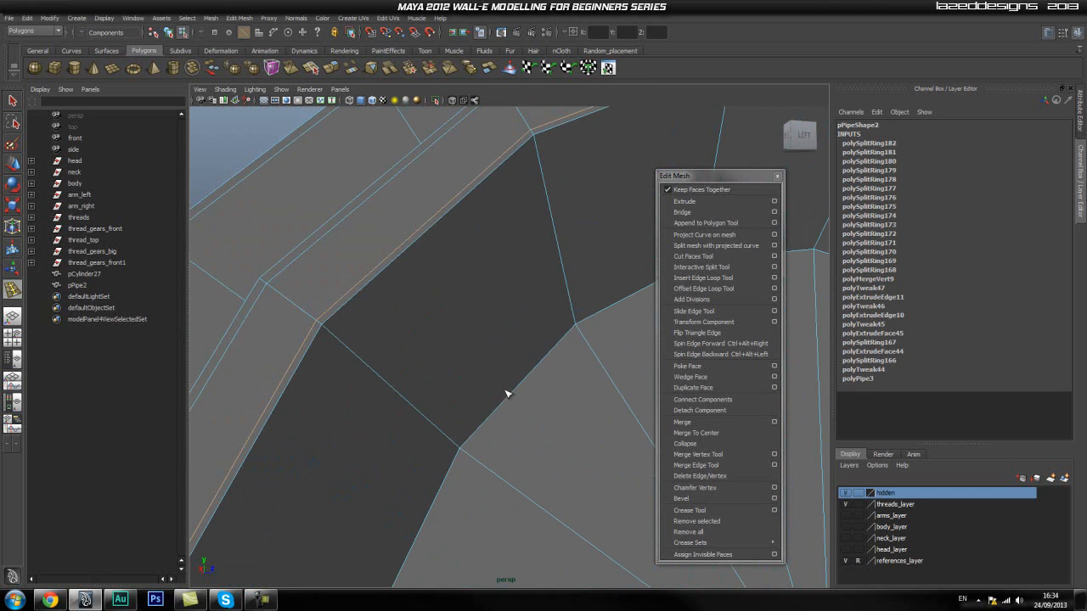
{"action": "left_click", "coordinate": [332, 334]}
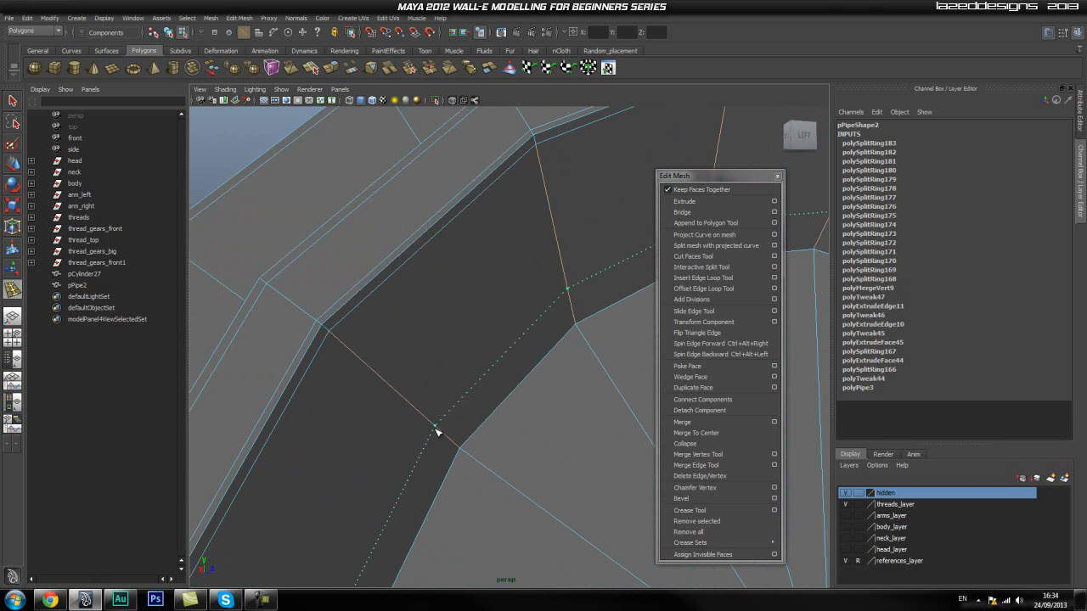
{"action": "left_click", "coordinate": [453, 449]}
Extrude the faces of the closed recessed disc and return to object mode.
{"action": "mouse_move", "coordinate": [513, 426]}
{"action": "left_mouse_down", "text": "alt"}
{"action": "mouse_move", "coordinate": [546, 450]}
{"action": "mouse_move", "coordinate": [495, 437]}
{"action": "mouse_move", "coordinate": [463, 443]}
{"action": "mouse_move", "coordinate": [357, 382]}
{"action": "mouse_move", "coordinate": [435, 291]}
{"action": "mouse_move", "coordinate": [479, 272]}
{"action": "mouse_move", "coordinate": [608, 308]}
{"action": "mouse_move", "coordinate": [610, 338]}
{"action": "mouse_move", "coordinate": [586, 399]}
{"action": "mouse_move", "coordinate": [554, 441]}
{"action": "mouse_move", "coordinate": [486, 476]}
{"action": "mouse_move", "coordinate": [497, 505]}
{"action": "left_mouse_up", "text": "alt"}
{"action": "left_click", "coordinate": [471, 438]}
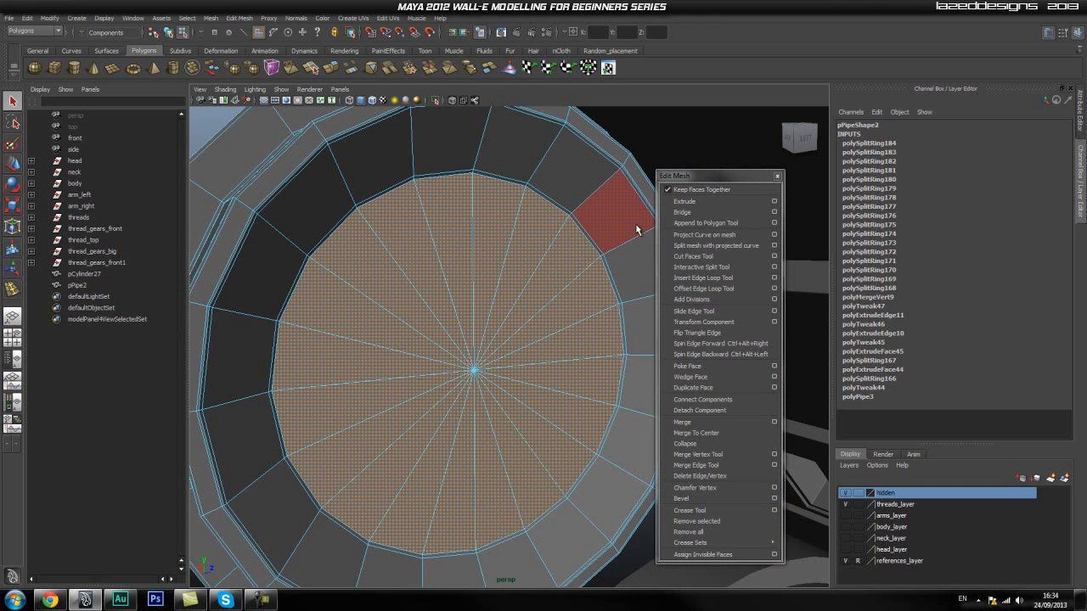
{"action": "left_click", "coordinate": [682, 201]}
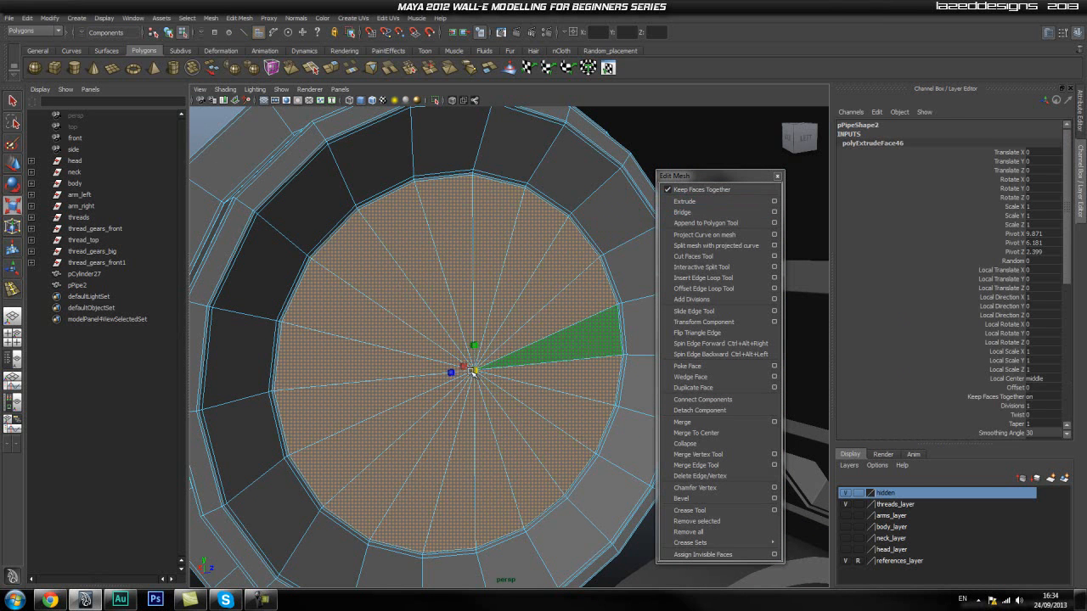
{"action": "key", "text": "F8"}
Examine the wheel's collars, rim and recessed disc in smooth preview from several angles.
{"action": "key", "text": "3"}
{"action": "left_click_drag", "start_coordinate": [410, 309], "coordinate": [328, 263], "text": "alt"}
{"action": "left_click", "coordinate": [280, 237]}
{"action": "left_click_drag", "start_coordinate": [281, 238], "coordinate": [454, 306], "text": "alt"}
{"action": "left_click", "coordinate": [371, 309]}
{"action": "right_click_drag", "start_coordinate": [371, 312], "coordinate": [453, 343], "text": "alt"}
{"action": "left_click_drag", "start_coordinate": [453, 343], "coordinate": [347, 259], "text": "alt"}
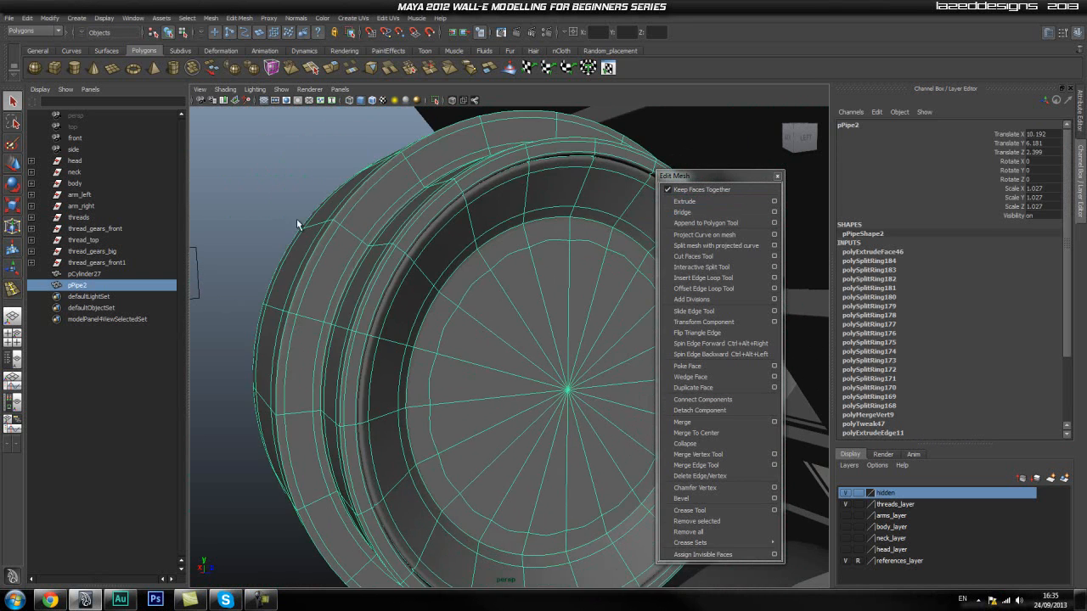
{"action": "left_click", "coordinate": [347, 260]}
{"action": "left_click_drag", "start_coordinate": [526, 286], "coordinate": [447, 364], "text": "alt"}
{"action": "right_click_drag", "start_coordinate": [446, 364], "coordinate": [535, 352], "text": "alt"}
{"action": "left_click_drag", "start_coordinate": [536, 352], "coordinate": [482, 281], "text": "alt"}
{"action": "right_click_drag", "start_coordinate": [481, 281], "coordinate": [407, 312], "text": "alt"}
{"action": "left_click", "coordinate": [368, 311]}
{"action": "left_click_drag", "start_coordinate": [406, 312], "coordinate": [598, 299], "text": "alt"}
Insert another supporting edge loop on the recess wall near the rim's inner edge and check the smoothed wheel.
{"action": "left_click", "coordinate": [705, 288]}
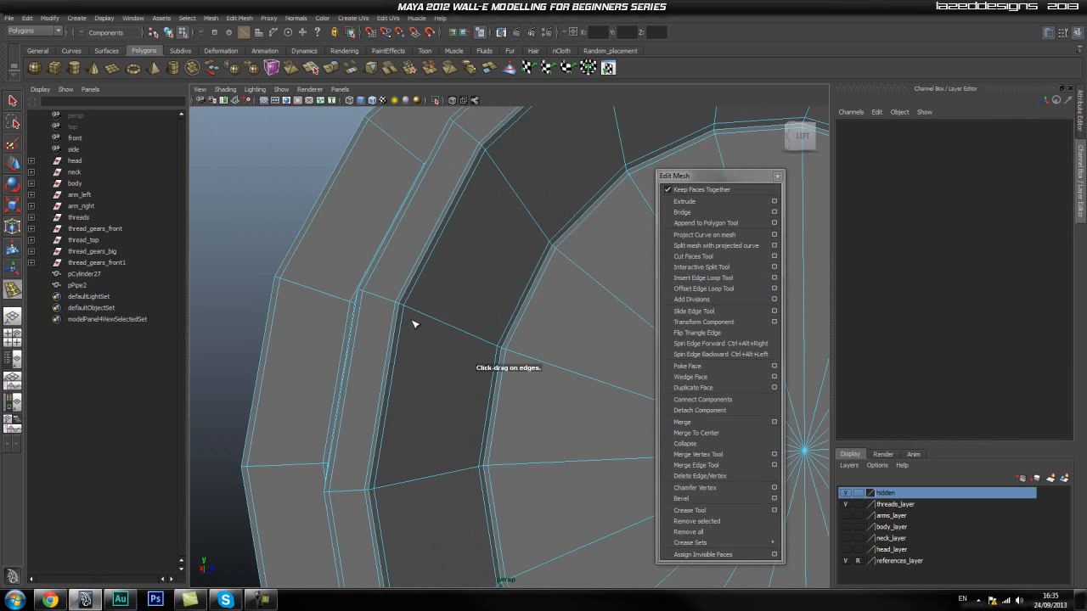
{"action": "left_click_drag", "start_coordinate": [417, 314], "coordinate": [423, 316]}
{"action": "key", "text": "q"}
{"action": "right_click_drag", "start_coordinate": [456, 321], "coordinate": [491, 301]}
{"action": "scroll", "coordinate": [465, 335], "scroll_direction": "down", "scroll_amount": 5}
{"action": "left_click", "coordinate": [335, 255]}
{"action": "scroll", "coordinate": [410, 334], "scroll_direction": "up", "scroll_amount": 6}
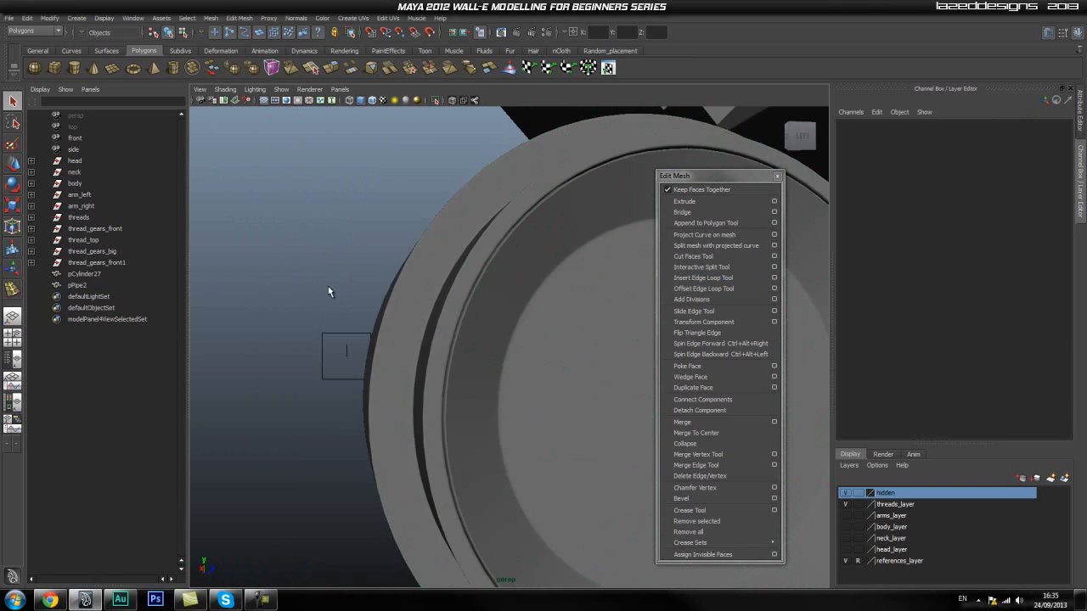
{"action": "left_click_drag", "start_coordinate": [465, 366], "coordinate": [533, 331], "text": "alt"}
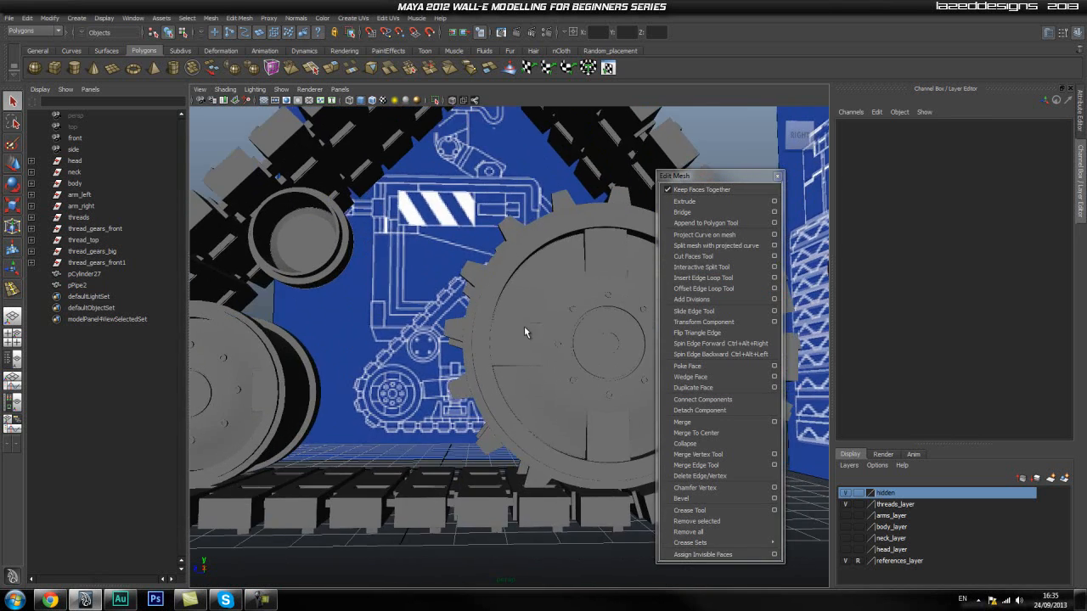
Duplicate the domed cap disc of the front thread gear and move the copy over the small upper wheel.
{"action": "left_click", "coordinate": [532, 330]}
{"action": "key", "text": "f"}
{"action": "right_click_drag", "start_coordinate": [392, 306], "coordinate": [476, 323], "text": "alt"}
{"action": "left_click_drag", "start_coordinate": [475, 323], "coordinate": [503, 344], "text": "alt"}
{"action": "left_click", "coordinate": [398, 368]}
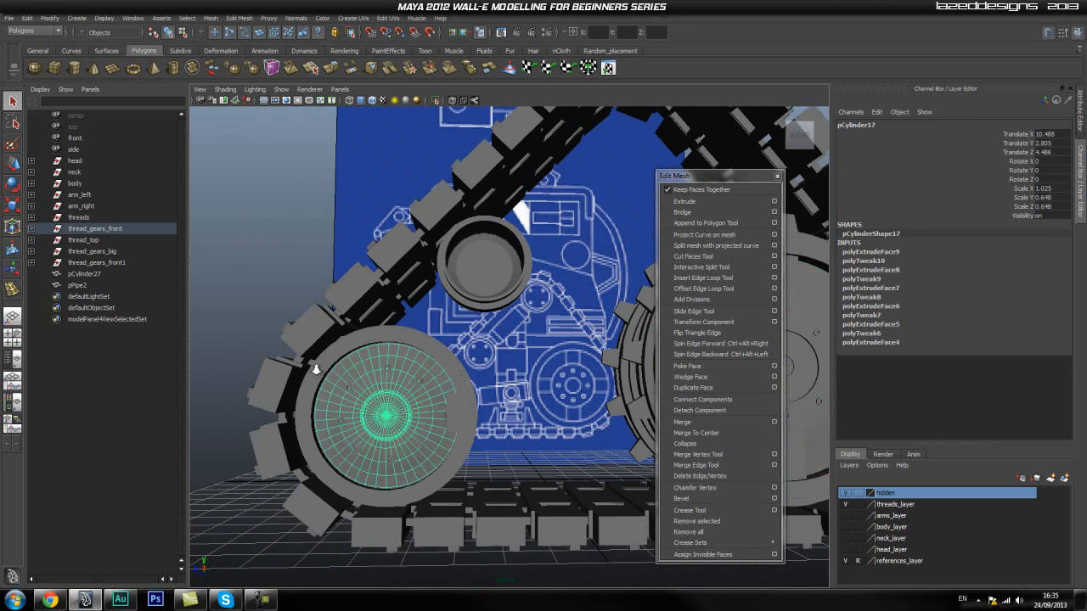
{"action": "key", "text": "f"}
{"action": "key", "text": "ctrl+d"}
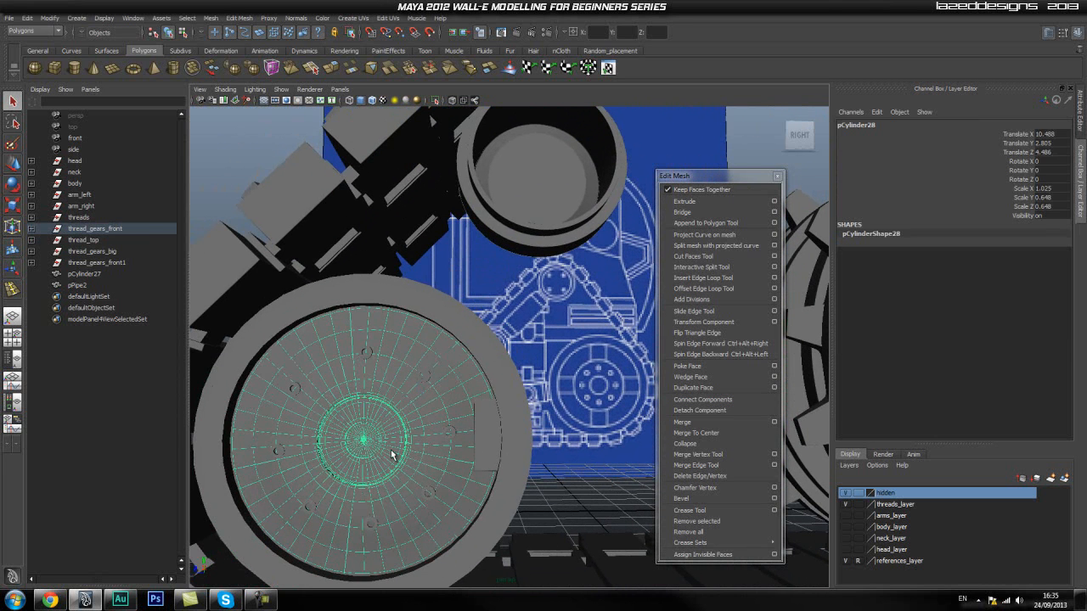
{"action": "key", "text": "w"}
{"action": "left_click_drag", "start_coordinate": [388, 432], "coordinate": [542, 191]}
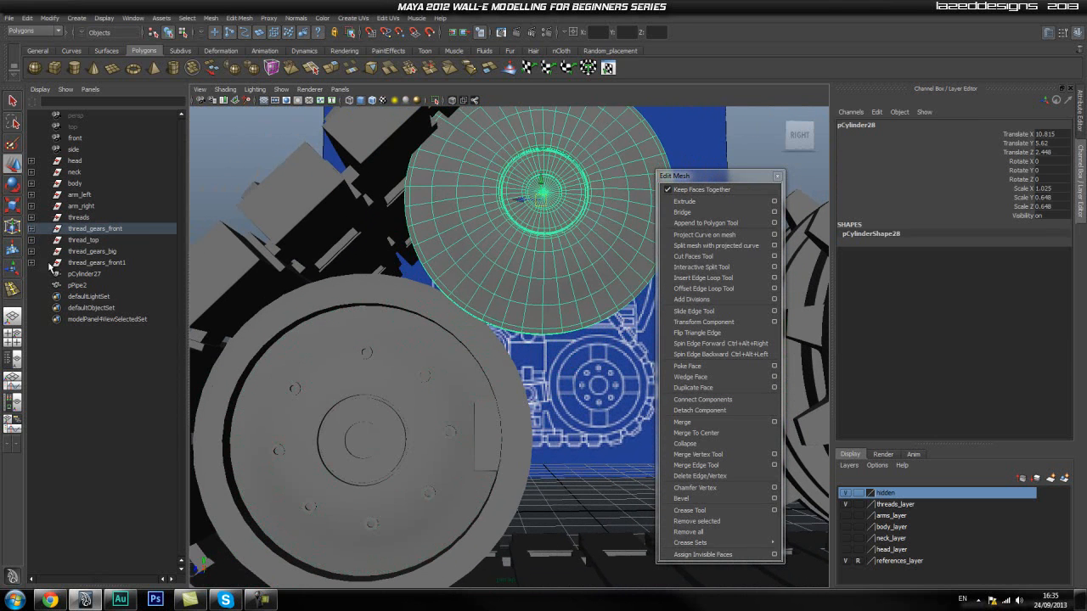
Take the duplicated cap disc out of the thread_gears_front group and place it at the outliner's top level.
{"action": "left_click", "coordinate": [32, 230]}
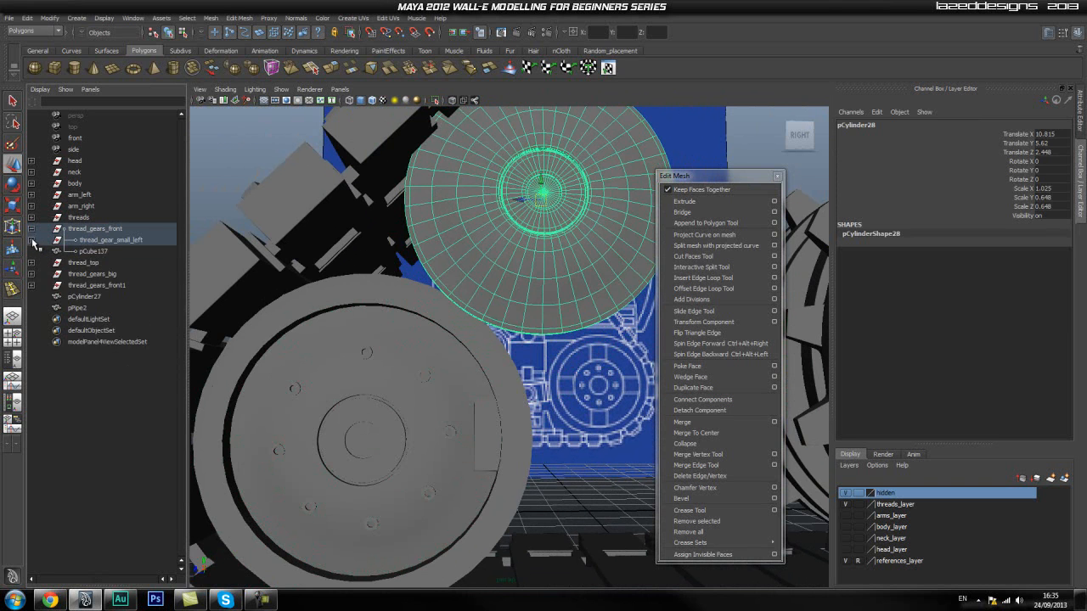
{"action": "left_click", "coordinate": [31, 240]}
{"action": "middle_click_drag", "start_coordinate": [102, 289], "coordinate": [106, 397]}
{"action": "left_click", "coordinate": [32, 229]}
Scale the cap disc to 0.52, 0.329, 0.329 and centre it in the small wheel at 9.871, 6.181, 2.399.
{"action": "middle_click_drag", "start_coordinate": [556, 148], "coordinate": [440, 325], "text": "alt"}
{"action": "key", "text": "r"}
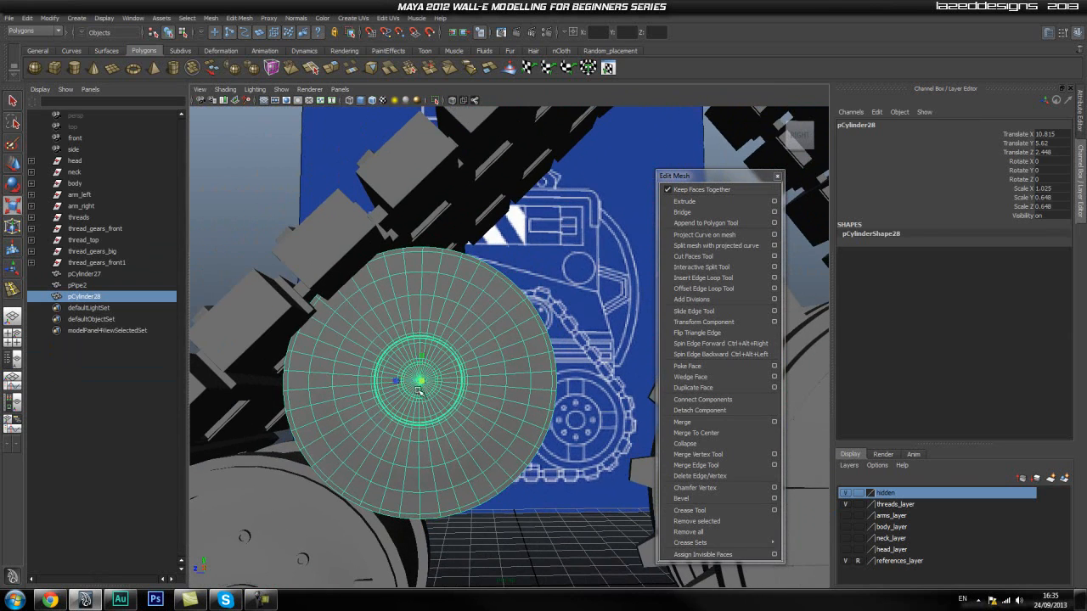
{"action": "left_click_drag", "start_coordinate": [421, 382], "coordinate": [415, 422]}
{"action": "key", "text": "w"}
{"action": "middle_click_drag", "start_coordinate": [411, 364], "coordinate": [431, 341]}
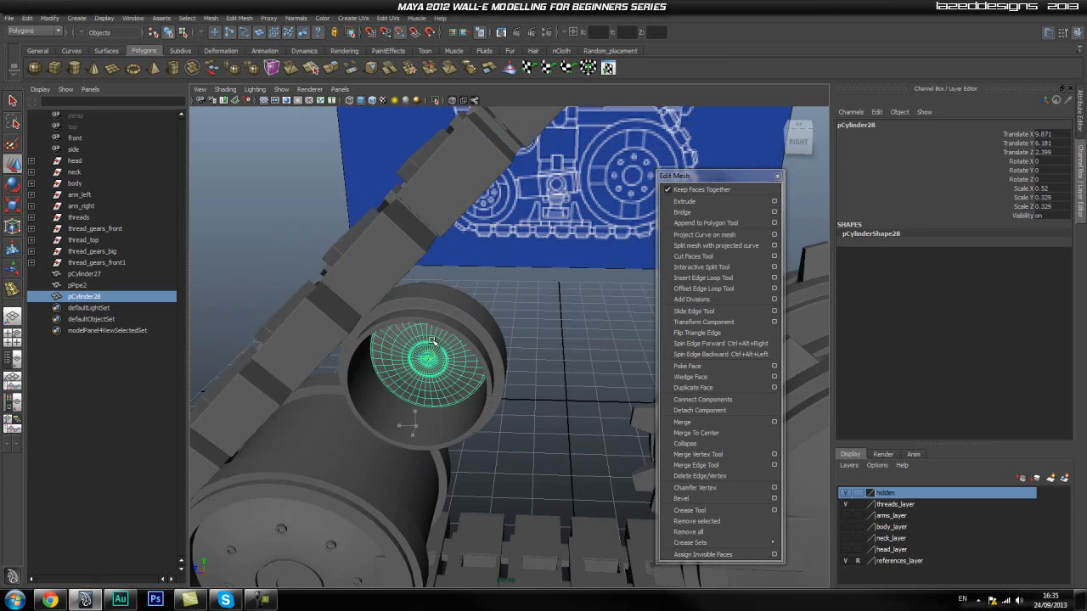
Move the cap disc along X to 10.334, outwards from the wheel's recessed face.
{"action": "left_click_drag", "start_coordinate": [431, 348], "coordinate": [376, 381], "text": "alt"}
{"action": "right_click_drag", "start_coordinate": [376, 381], "coordinate": [468, 376], "text": "alt"}
{"action": "left_click_drag", "start_coordinate": [468, 376], "coordinate": [463, 407], "text": "alt"}
{"action": "left_click_drag", "start_coordinate": [526, 395], "coordinate": [443, 365], "text": "alt"}
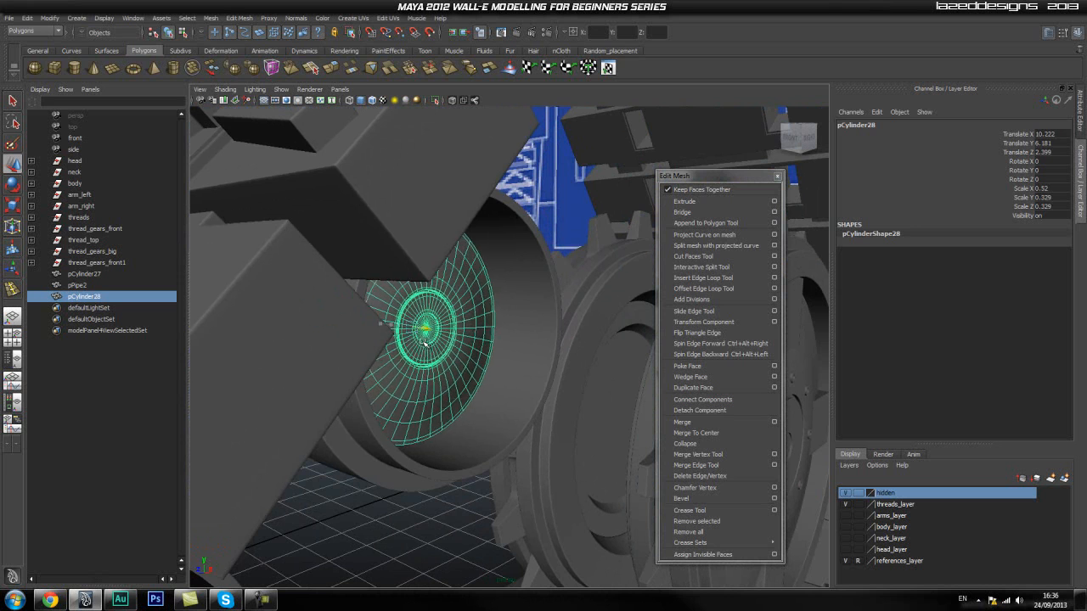
{"action": "left_click_drag", "start_coordinate": [434, 349], "coordinate": [505, 273], "text": "alt"}
{"action": "left_click", "coordinate": [520, 283]}
{"action": "left_click_drag", "start_coordinate": [522, 311], "coordinate": [177, 383], "text": "alt"}
{"action": "scroll", "coordinate": [526, 341], "scroll_direction": "up", "scroll_amount": 3}
{"action": "scroll", "coordinate": [482, 342], "scroll_direction": "up", "scroll_amount": 3}
{"action": "scroll", "coordinate": [482, 342], "scroll_direction": "up", "scroll_amount": 1}
{"action": "left_click", "coordinate": [519, 163]}
{"action": "left_click", "coordinate": [450, 293]}
{"action": "left_click_drag", "start_coordinate": [450, 293], "coordinate": [413, 310], "text": "alt"}
Enlarge the cap disc to scale 0.553, 0.35, 0.35 in the side view so it fits the wheel's recess.
{"action": "key", "text": "space"}
{"action": "left_click", "coordinate": [432, 326]}
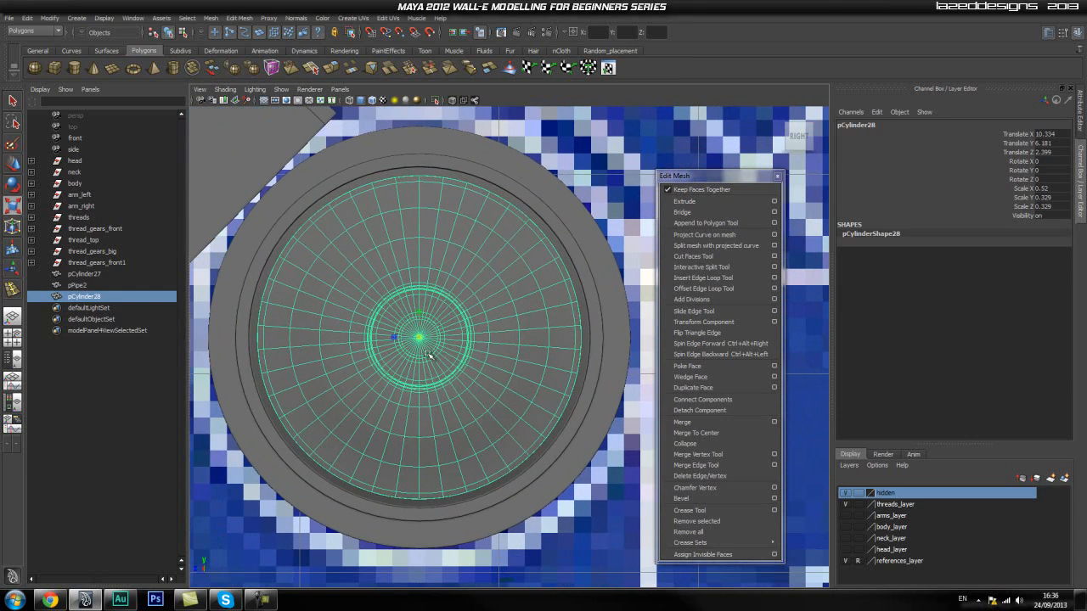
{"action": "mouse_move", "coordinate": [418, 337]}
{"action": "left_mouse_down"}
{"action": "mouse_move", "coordinate": [434, 343]}
{"action": "mouse_move", "coordinate": [408, 300]}
{"action": "mouse_move", "coordinate": [465, 359]}
{"action": "mouse_move", "coordinate": [478, 293]}
{"action": "mouse_move", "coordinate": [438, 331]}
{"action": "left_mouse_up"}
{"action": "key", "text": "space"}
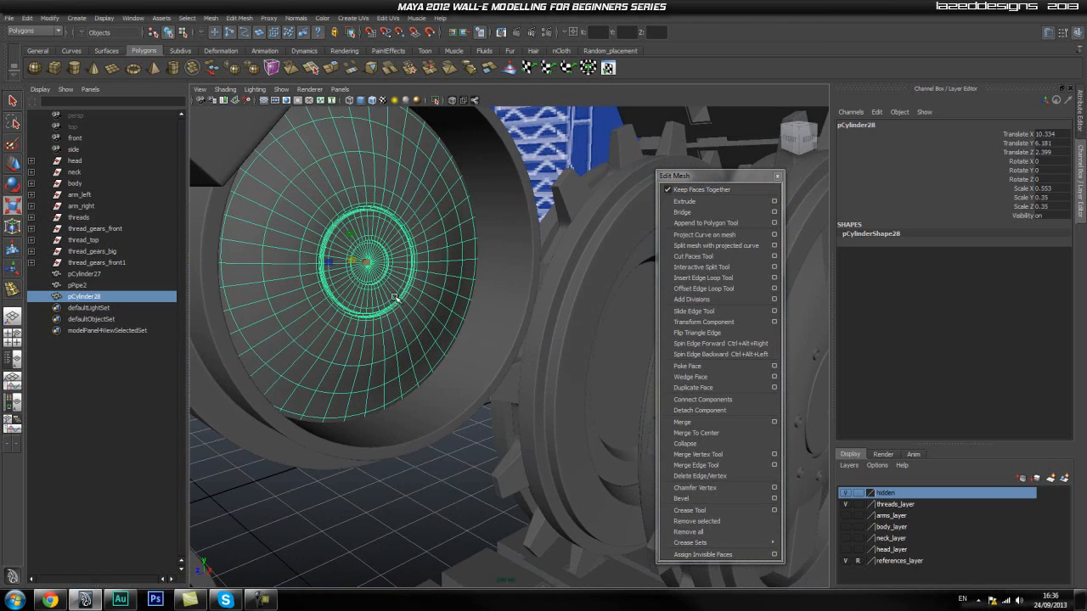
{"action": "left_click", "coordinate": [567, 156]}
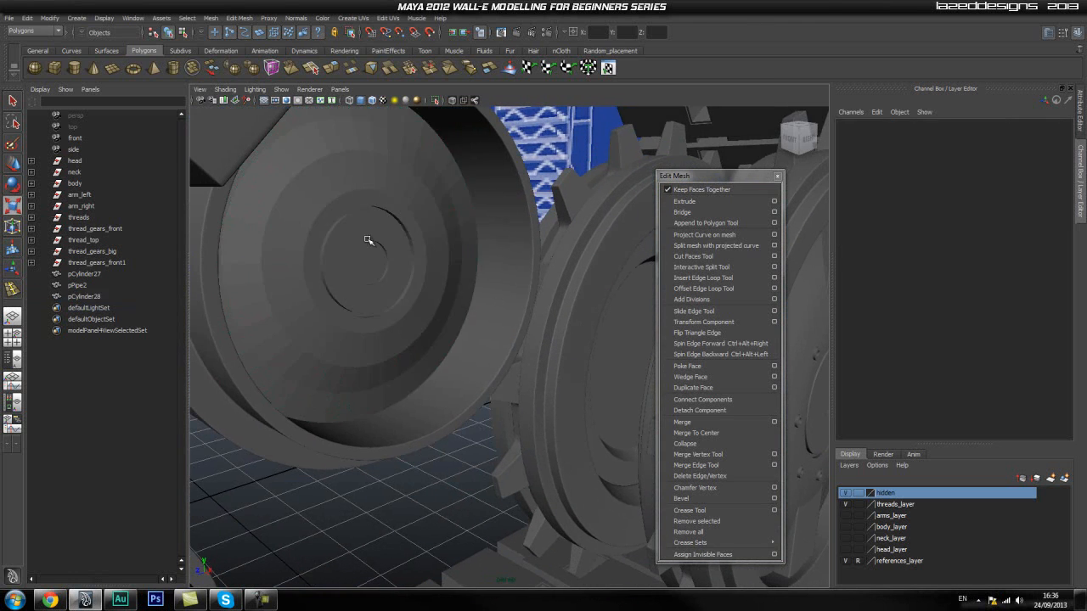
Stretch the cap disc along its axis to a Scale X of 0.849 for a deeper relief.
{"action": "right_click_drag", "start_coordinate": [363, 255], "coordinate": [392, 278], "text": "alt"}
{"action": "left_click_drag", "start_coordinate": [392, 278], "coordinate": [413, 322], "text": "alt"}
{"action": "left_click", "coordinate": [310, 246]}
{"action": "right_click_drag", "start_coordinate": [306, 270], "coordinate": [312, 246]}
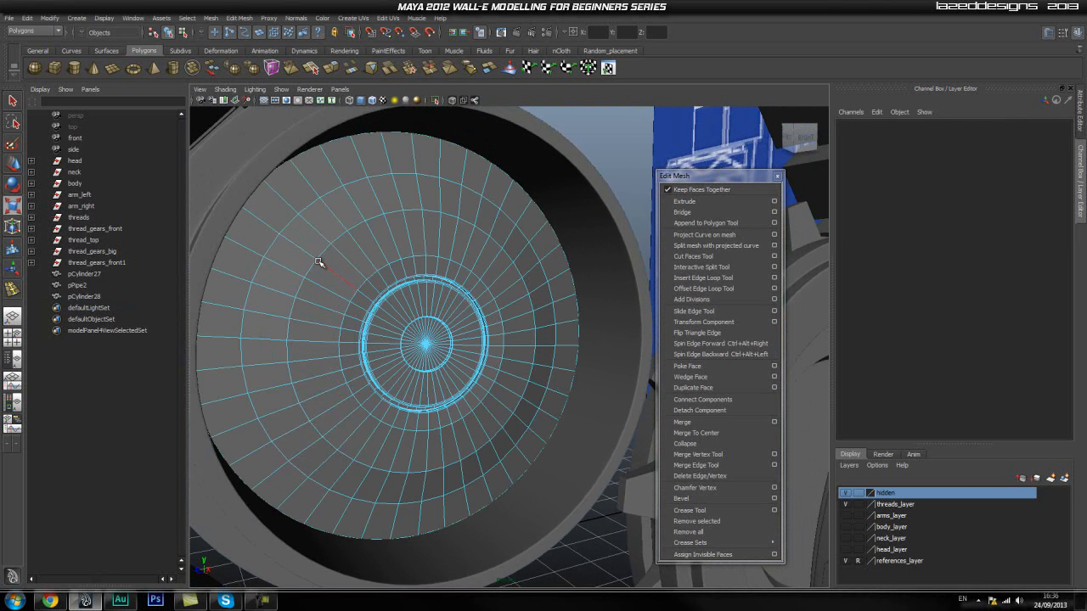
{"action": "key", "text": "w"}
{"action": "left_click_drag", "start_coordinate": [435, 363], "coordinate": [477, 357], "text": "alt"}
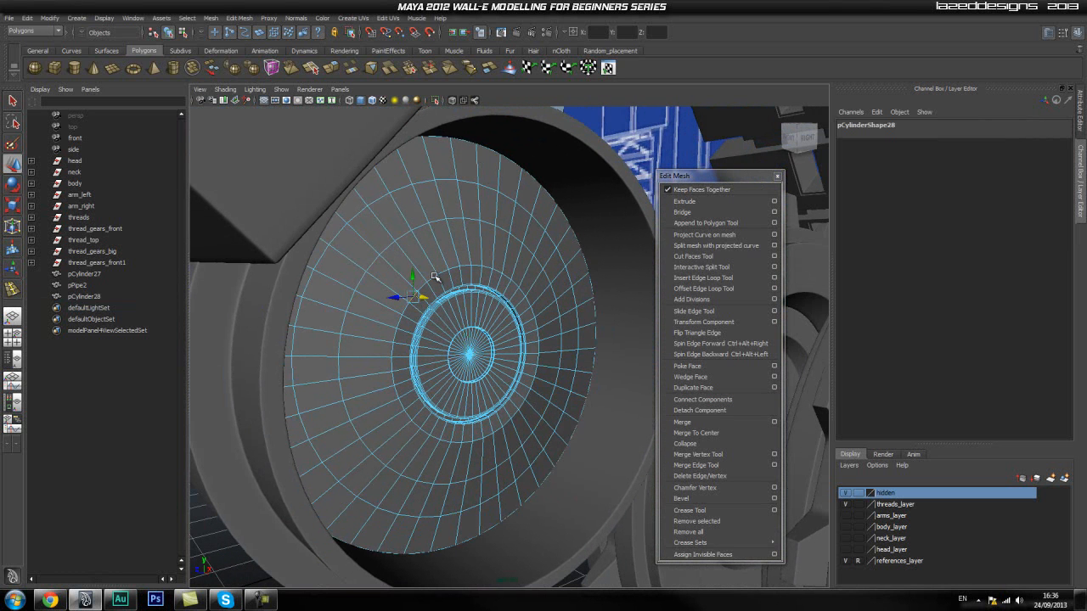
{"action": "left_click_drag", "start_coordinate": [486, 361], "coordinate": [546, 369]}
{"action": "key", "text": "q"}
{"action": "right_click_drag", "start_coordinate": [530, 309], "coordinate": [551, 300]}
{"action": "left_click", "coordinate": [564, 266]}
{"action": "left_click", "coordinate": [651, 152]}
{"action": "left_click_drag", "start_coordinate": [598, 315], "coordinate": [451, 323], "text": "alt"}
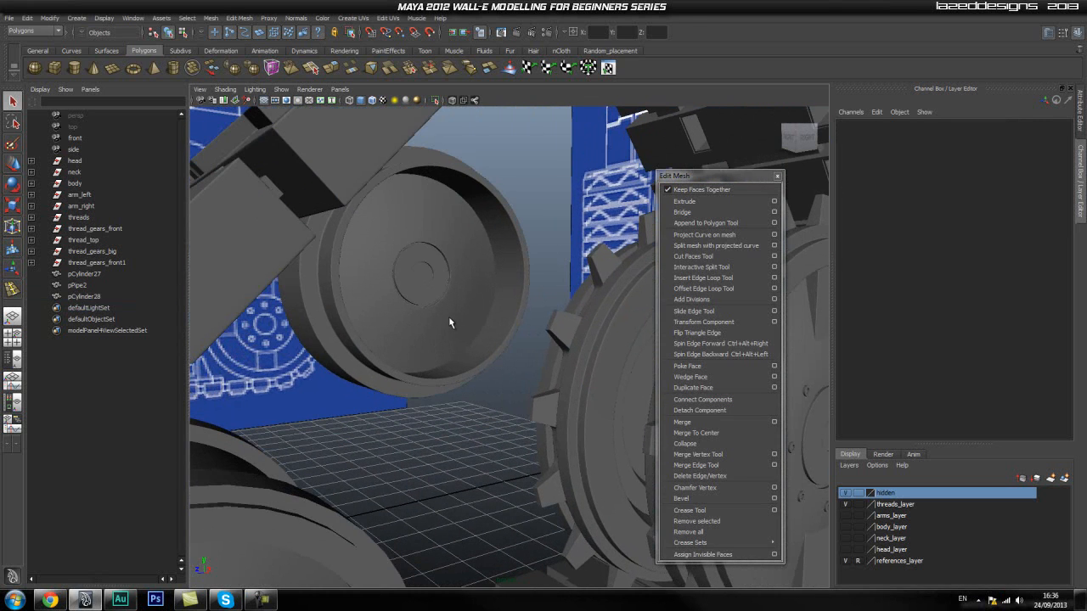
{"action": "left_click", "coordinate": [450, 323]}
{"action": "key", "text": "r"}
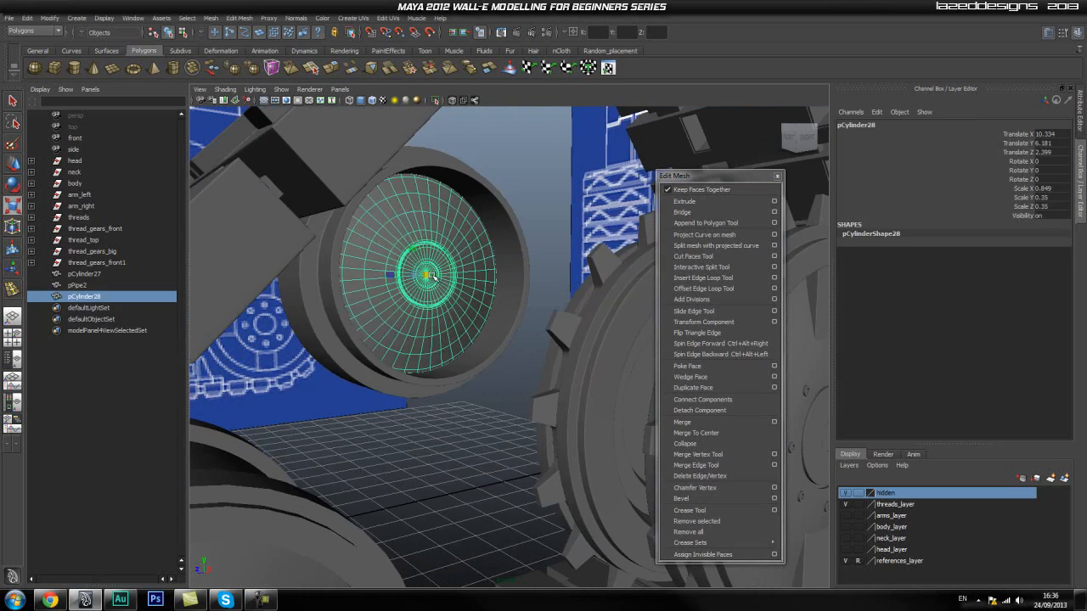
{"action": "left_click", "coordinate": [552, 170]}
{"action": "left_click_drag", "start_coordinate": [573, 237], "coordinate": [377, 389], "text": "alt"}
Duplicate thread_wheel_screw_1 from the front gear and move the copy onto the small wheel's cap at Y 7.761, Z -6.377.
{"action": "left_click", "coordinate": [305, 369]}
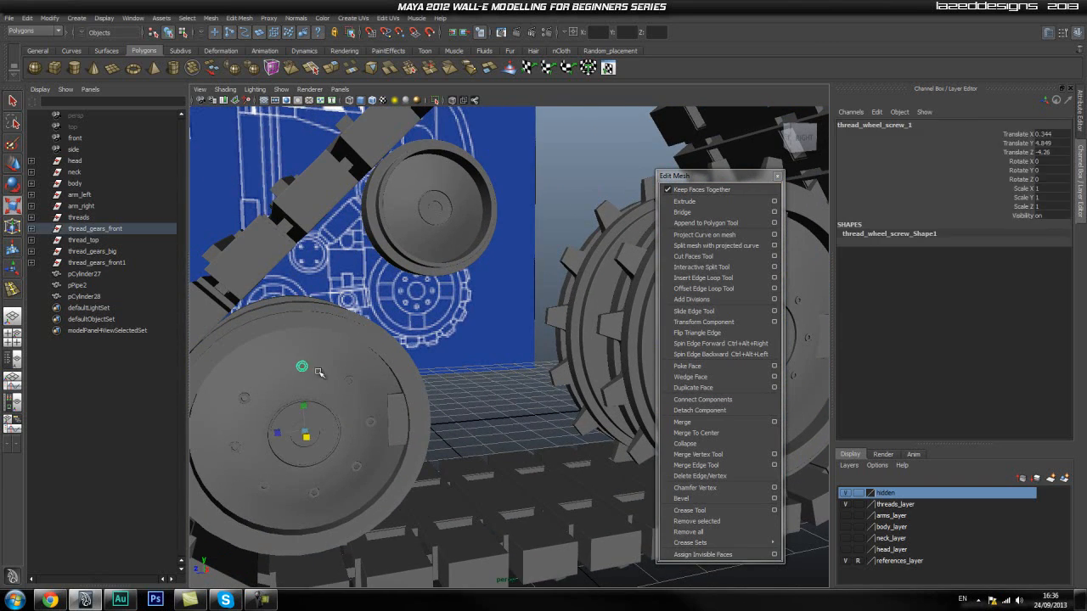
{"action": "key", "text": "space"}
{"action": "left_click_drag", "start_coordinate": [336, 355], "coordinate": [334, 377]}
{"action": "scroll", "coordinate": [501, 321], "scroll_direction": "down", "scroll_amount": 5}
{"action": "scroll", "coordinate": [501, 230], "scroll_direction": "up", "scroll_amount": 1}
{"action": "middle_click_drag", "start_coordinate": [485, 324], "coordinate": [564, 179], "text": "alt"}
{"action": "scroll", "coordinate": [510, 254], "scroll_direction": "up", "scroll_amount": 3}
{"action": "middle_click_drag", "start_coordinate": [458, 286], "coordinate": [476, 335], "text": "alt"}
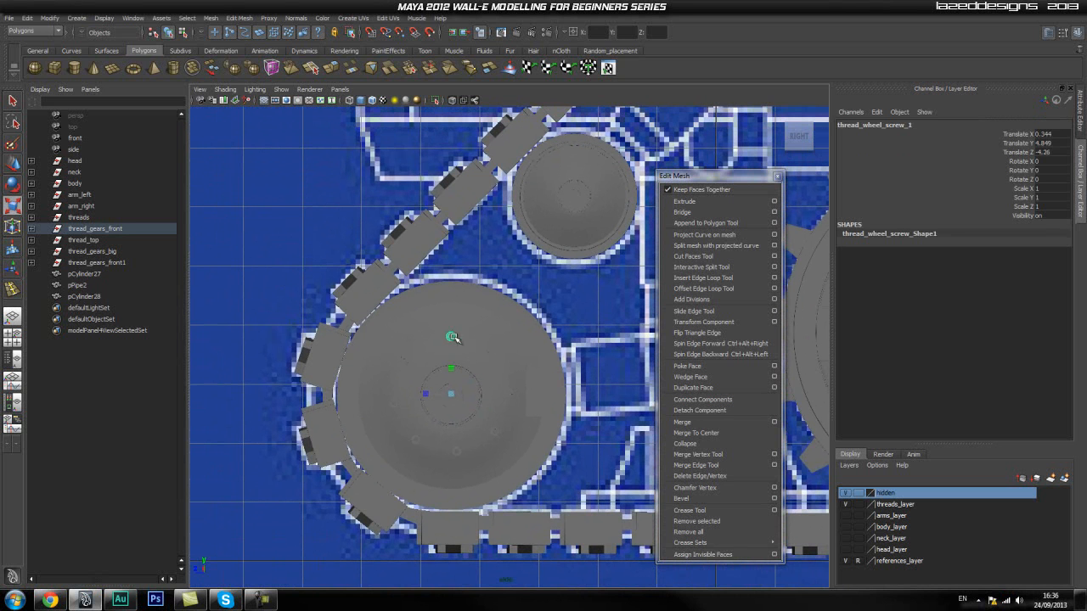
{"action": "key", "text": "ctrl+d"}
{"action": "key", "text": "w"}
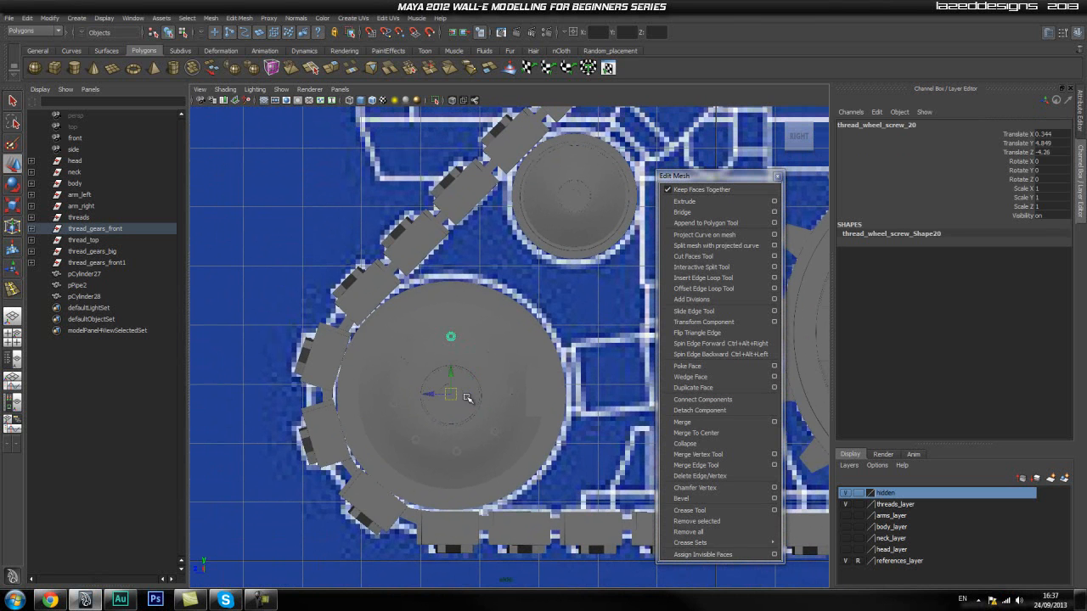
{"action": "left_click_drag", "start_coordinate": [453, 396], "coordinate": [577, 224]}
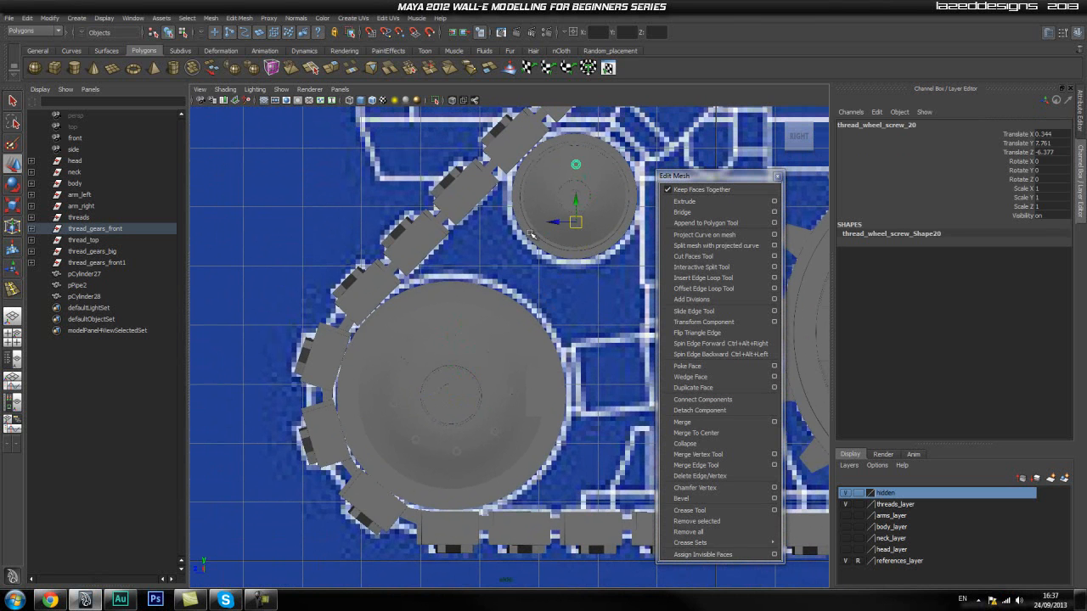
{"action": "scroll", "coordinate": [561, 204], "scroll_direction": "up", "scroll_amount": 2}
{"action": "middle_click_drag", "start_coordinate": [540, 175], "coordinate": [442, 327], "text": "alt"}
{"action": "middle_click_drag", "start_coordinate": [619, 332], "coordinate": [599, 366], "text": "alt"}
{"action": "scroll", "coordinate": [447, 294], "scroll_direction": "up", "scroll_amount": 3}
{"action": "scroll", "coordinate": [355, 281], "scroll_direction": "up", "scroll_amount": 2}
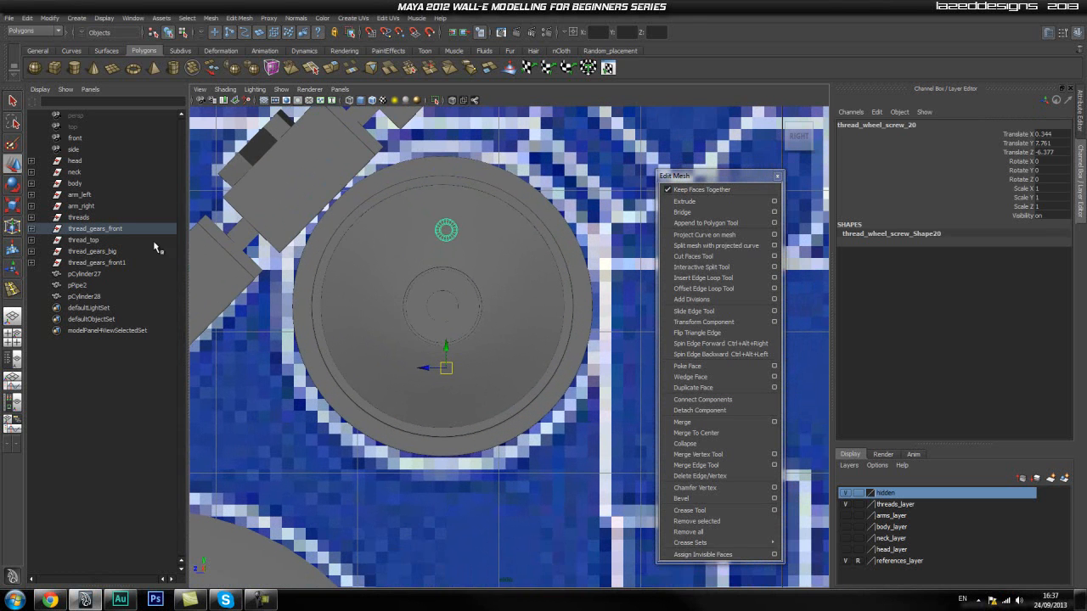
Move thread_wheel_screw_20 out of the thread_gears_front hierarchy to the top level of the outliner.
{"action": "left_click", "coordinate": [31, 228]}
{"action": "left_click", "coordinate": [32, 274]}
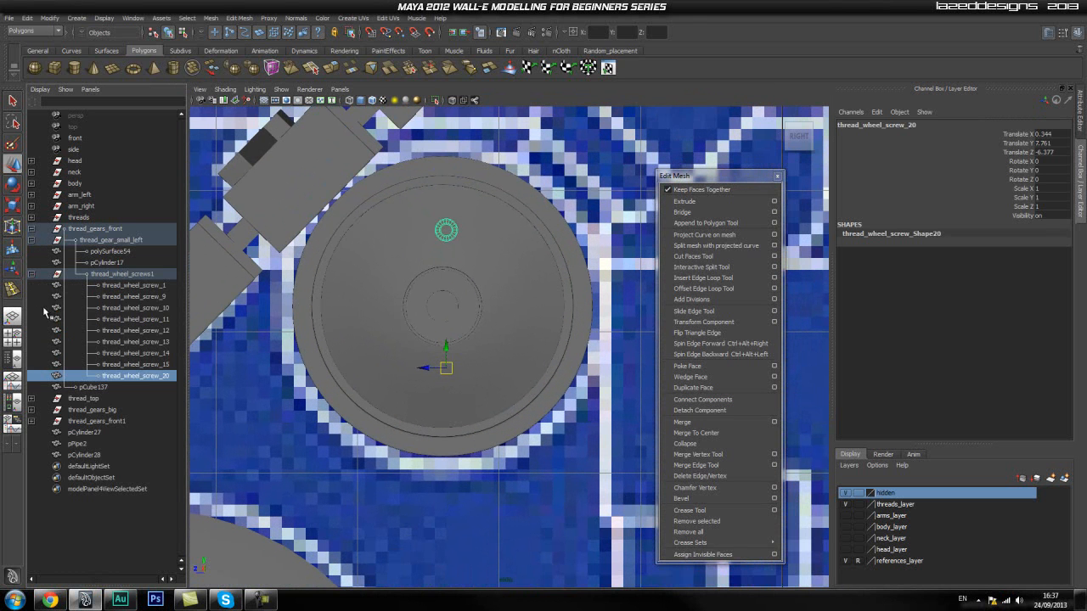
{"action": "middle_click_drag", "start_coordinate": [124, 376], "coordinate": [120, 518]}
{"action": "left_click", "coordinate": [32, 240]}
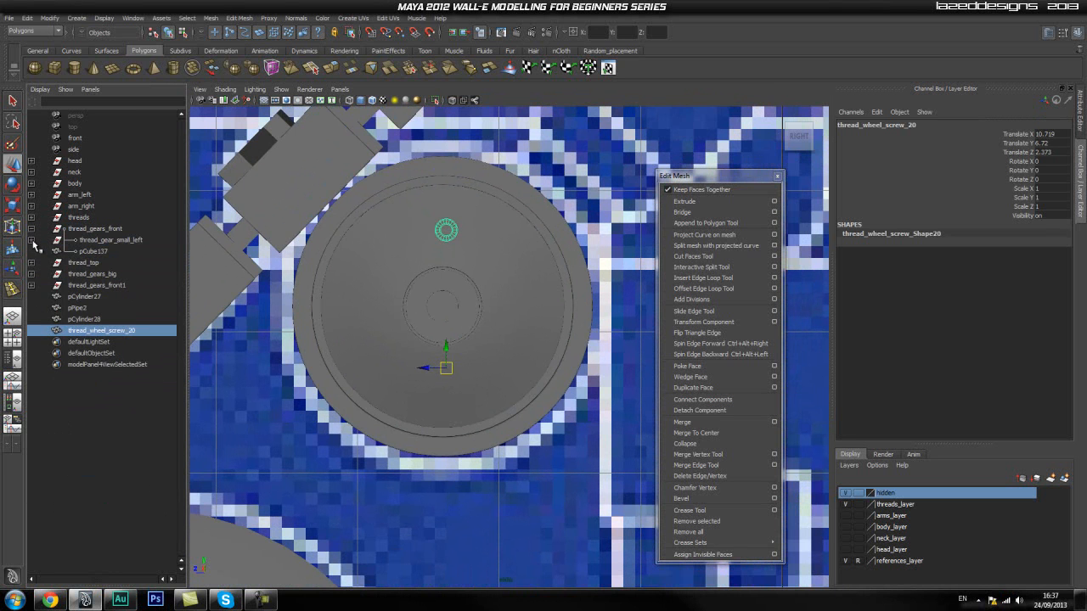
{"action": "left_click", "coordinate": [31, 229]}
{"action": "scroll", "coordinate": [454, 321], "scroll_direction": "up", "scroll_amount": 3}
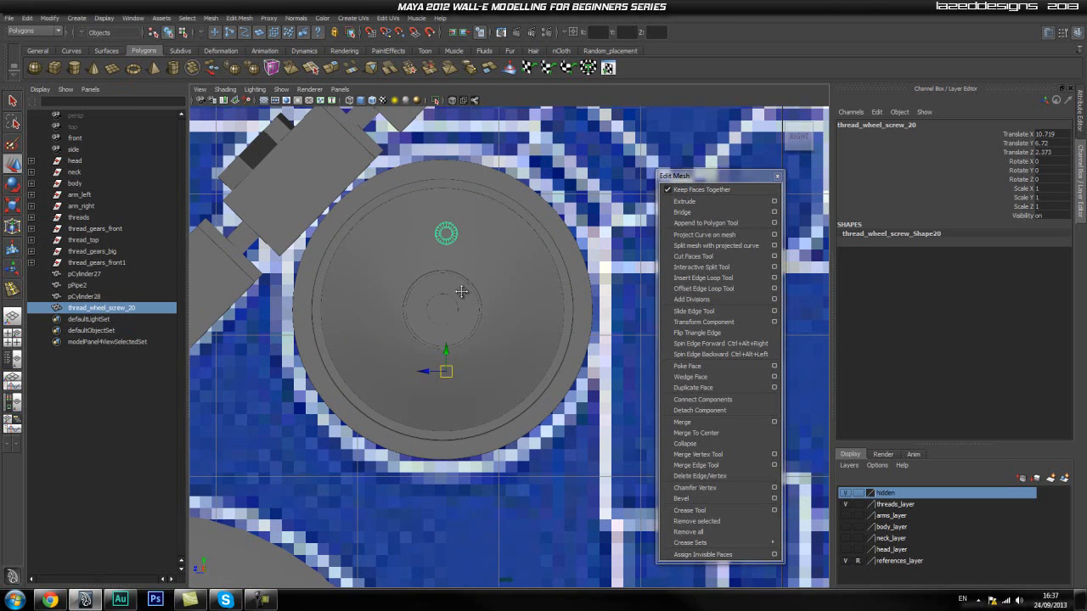
With X-ray shading on, move the screw onto the reference's upper-left screw mark at Y 6.64, Z 2.871, with its pivot at the wheel's centre.
{"action": "left_click", "coordinate": [452, 101]}
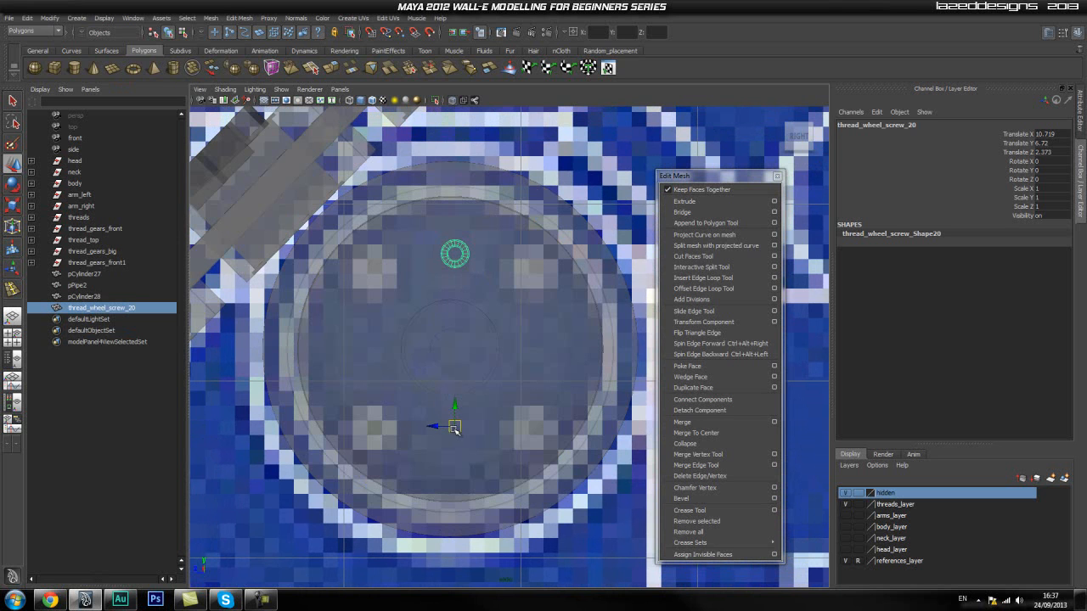
{"action": "left_click_drag", "start_coordinate": [455, 427], "coordinate": [385, 450]}
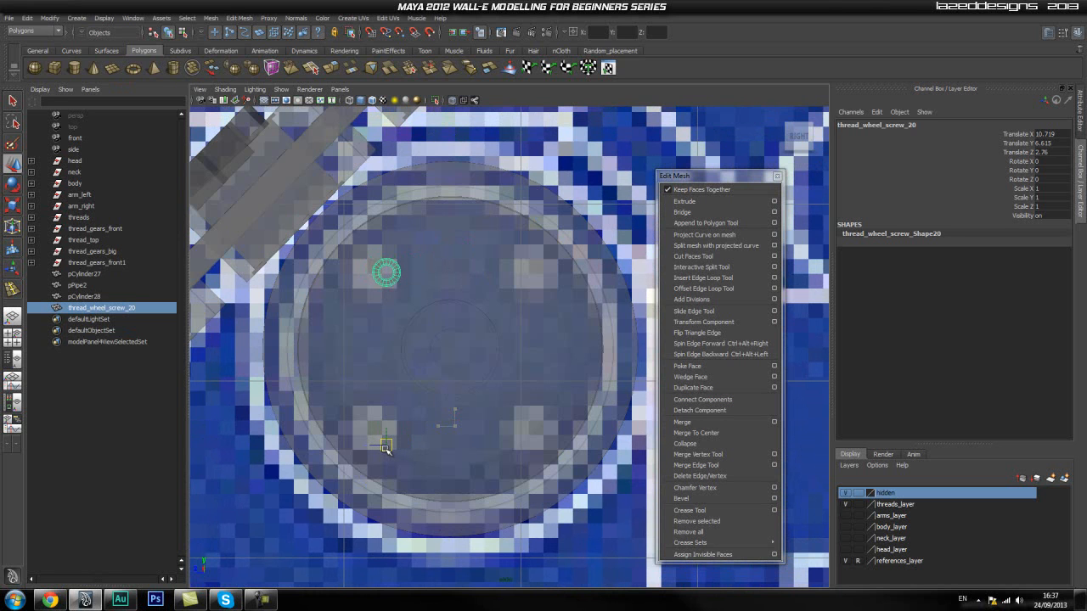
{"action": "left_click_drag", "start_coordinate": [384, 448], "coordinate": [366, 443]}
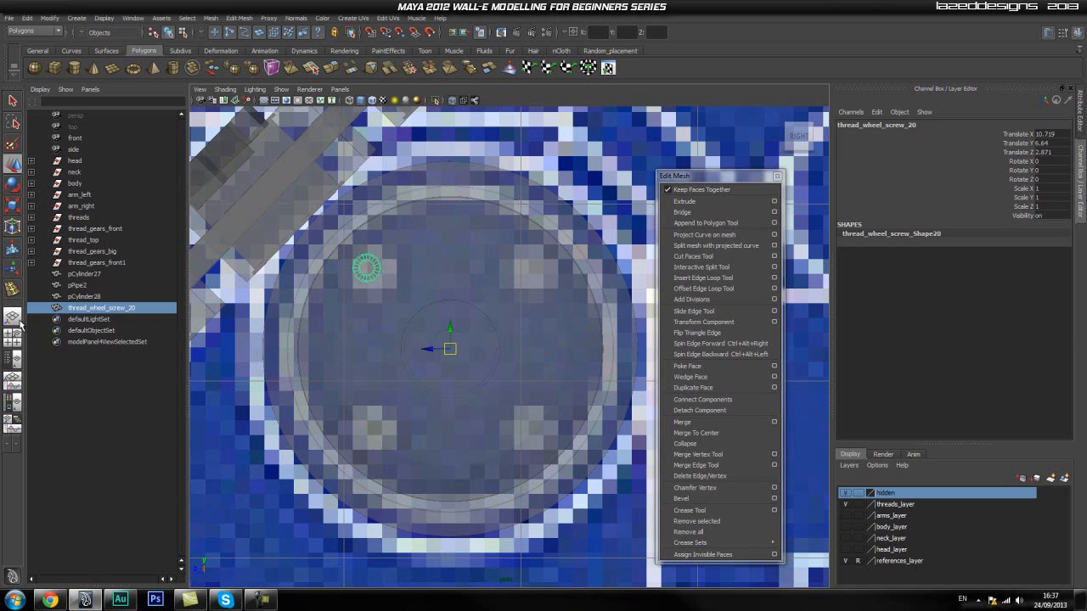
Duplicate the placed screw and set the copy's Rotate X to -90 for the upper-right screw position.
{"action": "key", "text": "ctrl+d"}
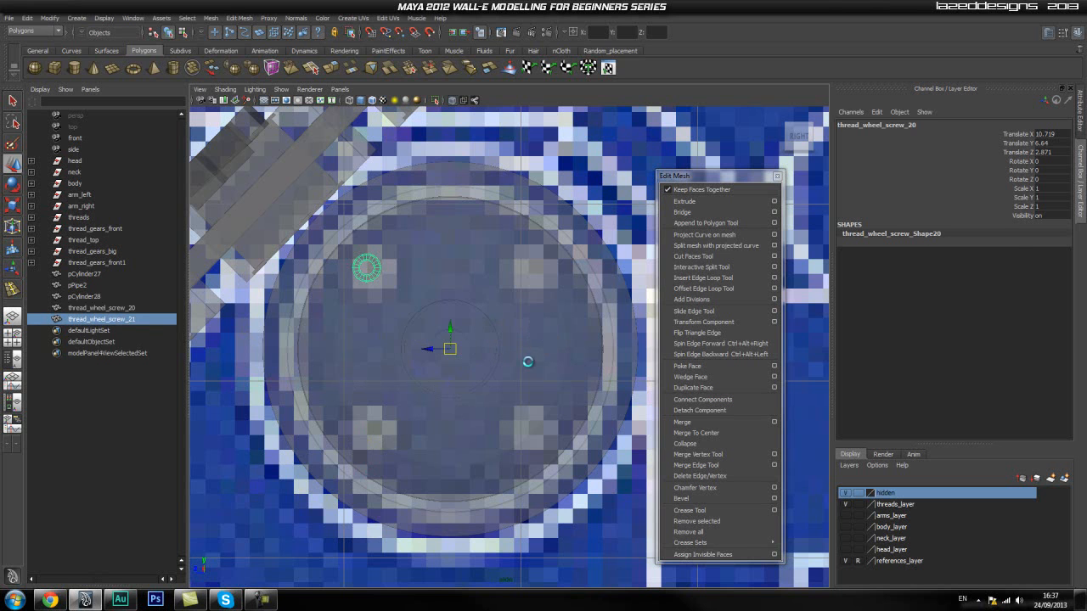
{"action": "key", "text": "e"}
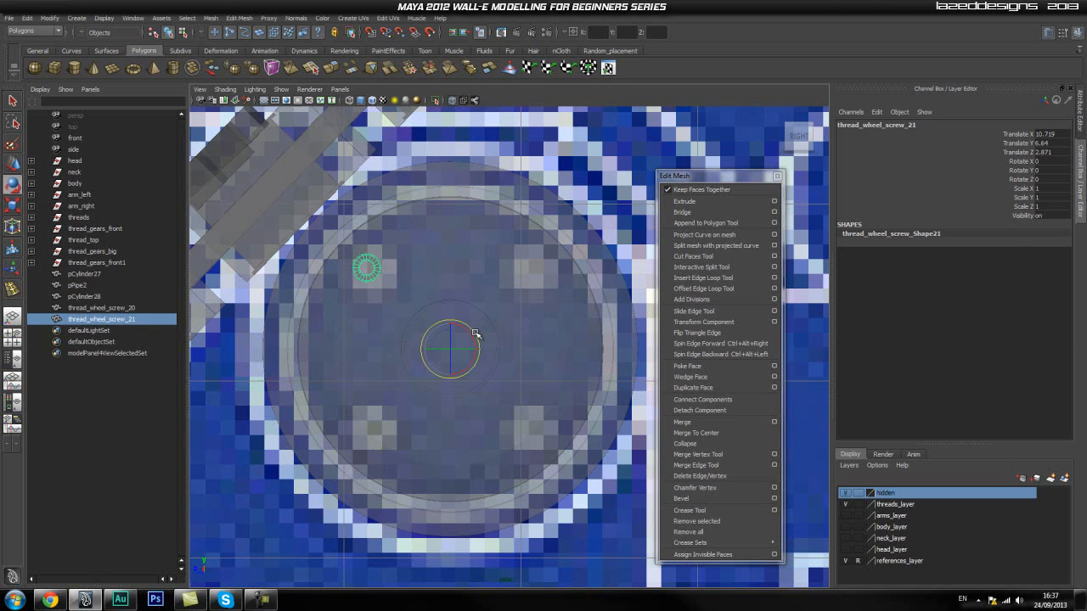
{"action": "left_click_drag", "start_coordinate": [472, 330], "coordinate": [484, 390]}
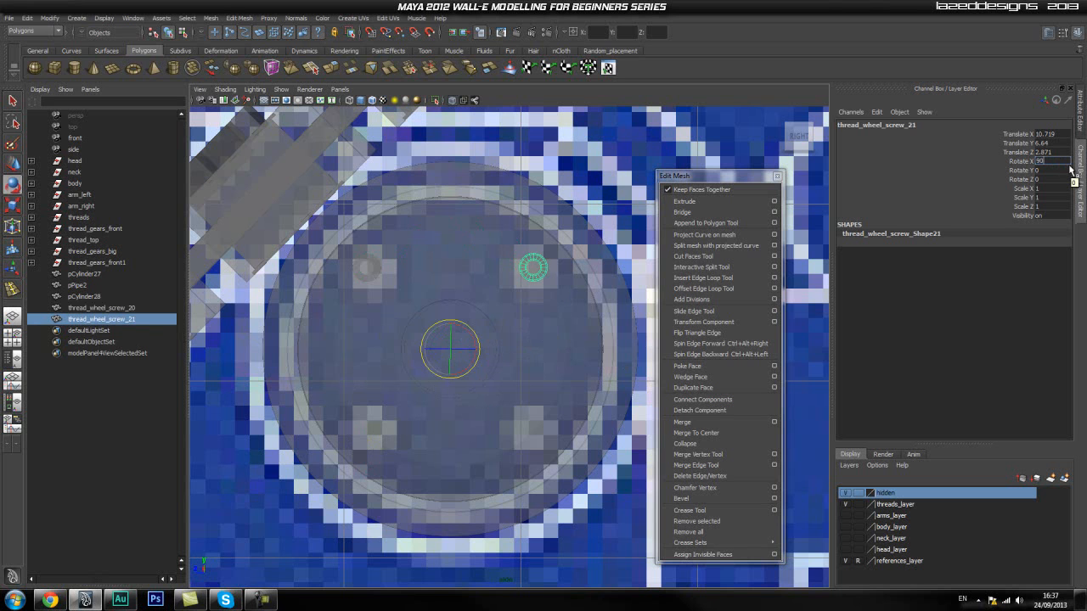
{"action": "type", "text": "-90"}
{"action": "key", "text": "Return"}
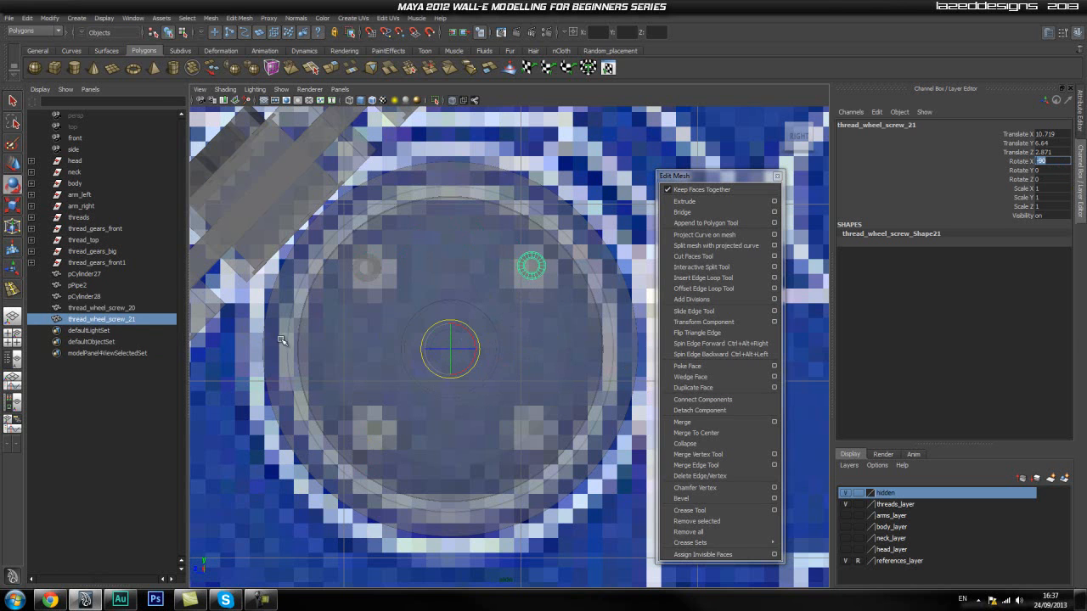
Duplicate thread_wheel_screw_21 and set the copy's Rotate X to -180 for the lower-right screw position.
{"action": "left_click", "coordinate": [97, 308]}
{"action": "left_click", "coordinate": [99, 321]}
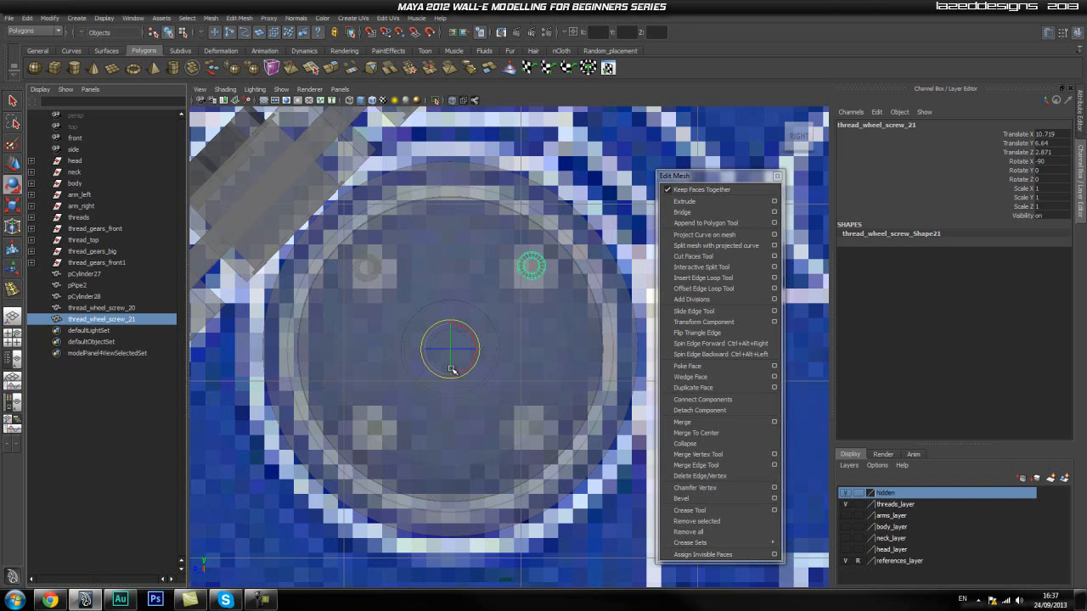
{"action": "key", "text": "ctrl+d"}
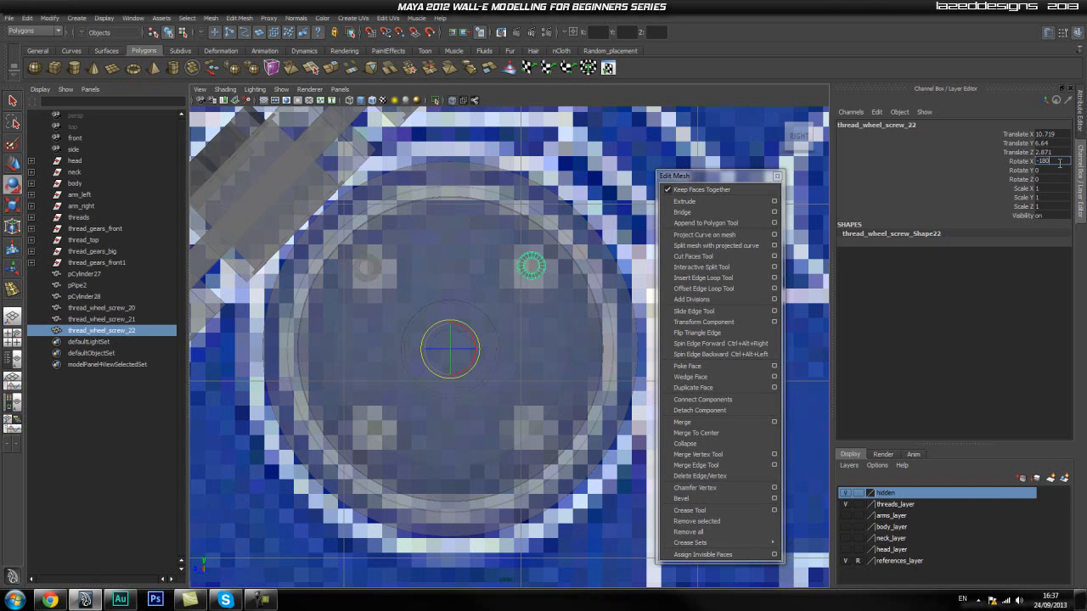
{"action": "key", "text": "Return"}
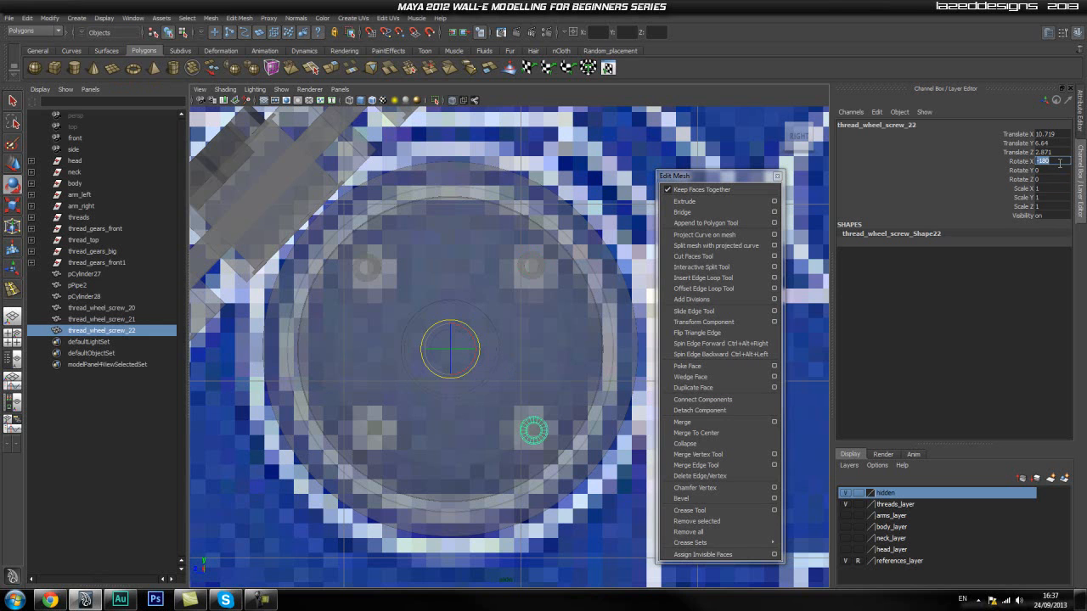
Duplicate the upper-left screw and set the copy's Rotate X to 90 for the lower-left screw position.
{"action": "left_click", "coordinate": [367, 264]}
{"action": "key", "text": "ctrl+d"}
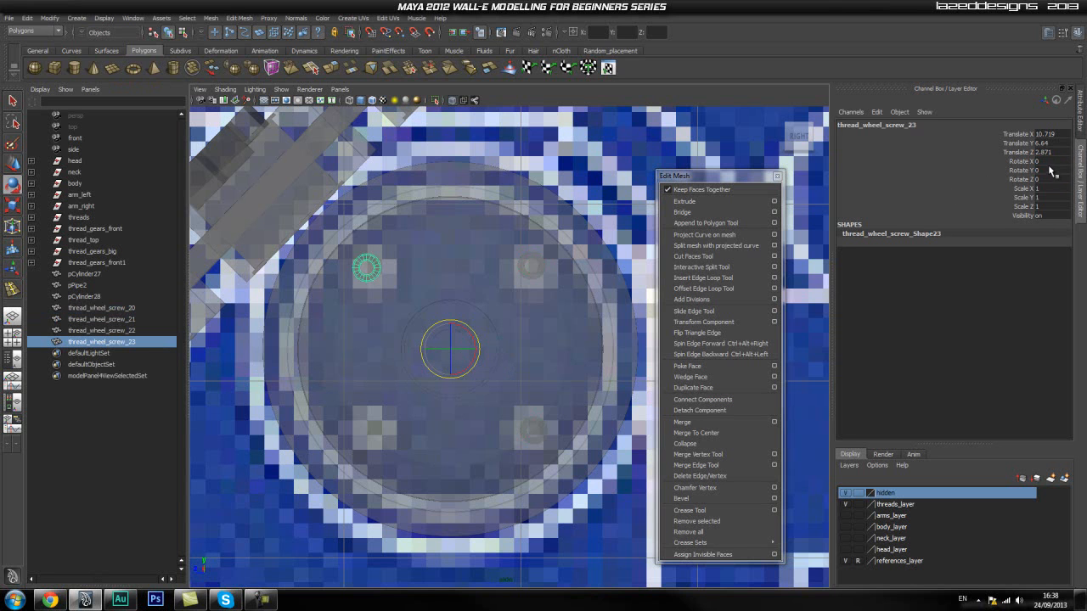
{"action": "type", "text": "90"}
{"action": "key", "text": "Return"}
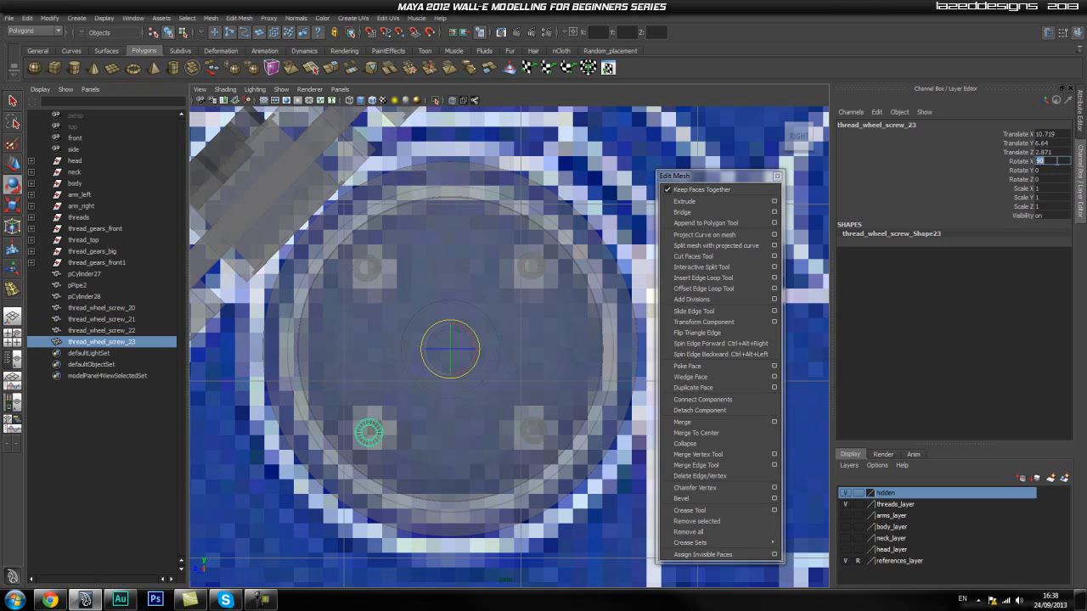
Deselect the screws, return to the perspective view and turn off X-ray shading.
{"action": "left_click", "coordinate": [564, 177]}
{"action": "key", "text": "space"}
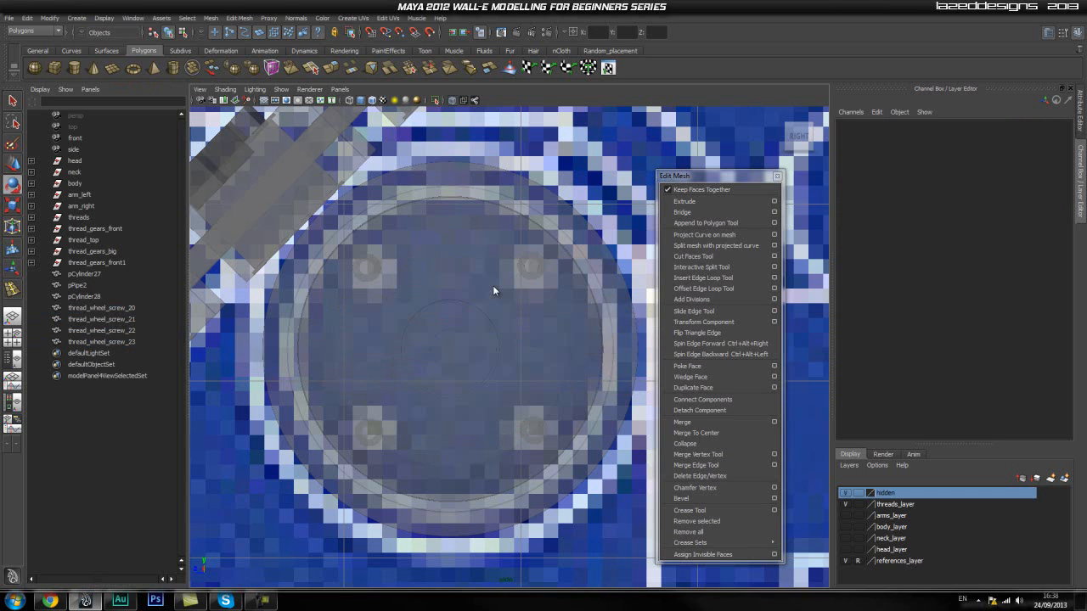
{"action": "left_click_drag", "start_coordinate": [485, 297], "coordinate": [456, 391]}
{"action": "middle_click_drag", "start_coordinate": [392, 273], "coordinate": [395, 337], "text": "alt"}
{"action": "left_click", "coordinate": [454, 101]}
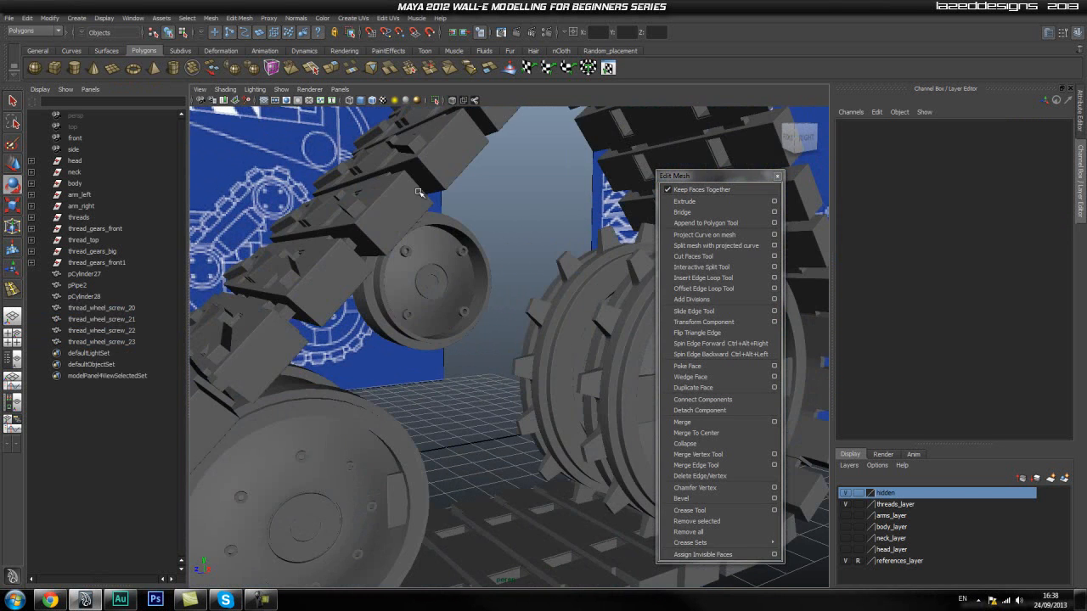
Group the four small wheel screws, thread_wheel_screw_20 to thread_wheel_screw_23, and centre the group's pivot.
{"action": "scroll", "coordinate": [420, 302], "scroll_direction": "up", "scroll_amount": 5}
{"action": "middle_click_drag", "start_coordinate": [408, 256], "coordinate": [435, 296], "text": "alt"}
{"action": "mouse_move", "coordinate": [461, 319]}
{"action": "left_mouse_down", "text": "alt"}
{"action": "mouse_move", "coordinate": [413, 318]}
{"action": "mouse_move", "coordinate": [450, 318]}
{"action": "left_mouse_up", "text": "alt"}
{"action": "scroll", "coordinate": [406, 322], "scroll_direction": "up", "scroll_amount": 4}
{"action": "middle_click_drag", "start_coordinate": [443, 278], "coordinate": [441, 314], "text": "alt"}
{"action": "left_click_drag", "start_coordinate": [98, 341], "coordinate": [98, 308]}
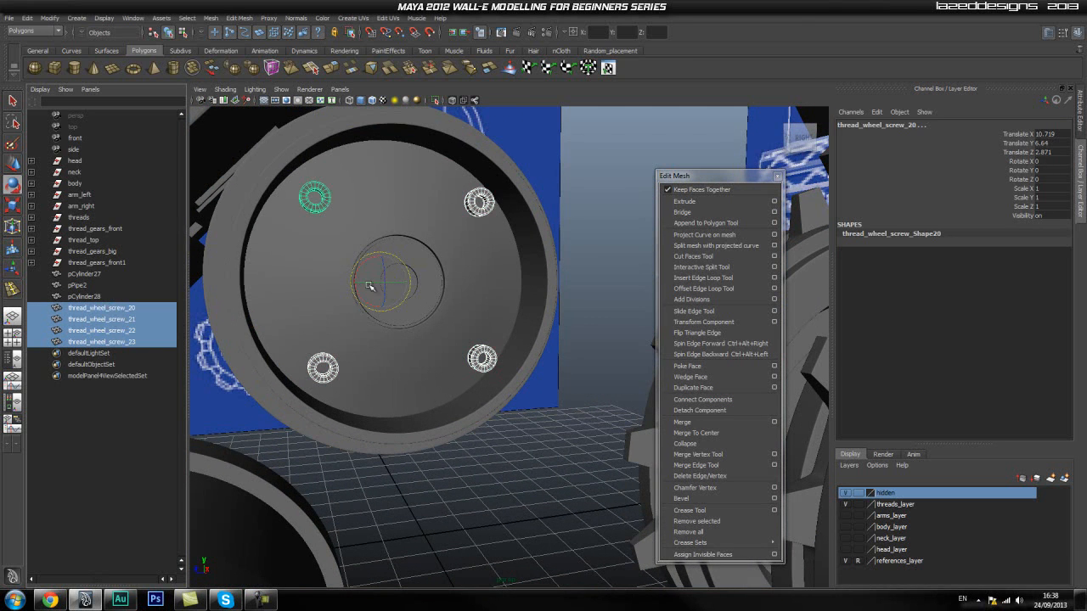
{"action": "key", "text": "ctrl+g"}
{"action": "key", "text": "space"}
{"action": "left_click_drag", "start_coordinate": [285, 241], "coordinate": [383, 327]}
{"action": "middle_click_drag", "start_coordinate": [383, 327], "coordinate": [406, 321], "text": "alt"}
{"action": "scroll", "coordinate": [378, 339], "scroll_direction": "up", "scroll_amount": 3}
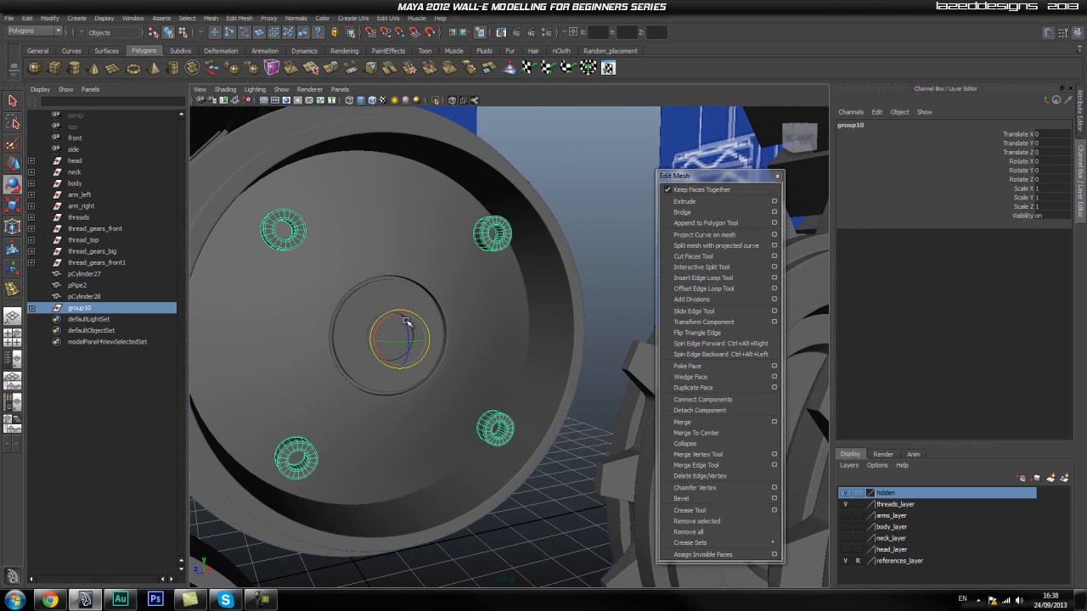
Scale the screw group uniformly to 0.818 and sink it into the cap at Translate X -0.212.
{"action": "left_click_drag", "start_coordinate": [399, 343], "coordinate": [451, 383]}
{"action": "left_click_drag", "start_coordinate": [406, 350], "coordinate": [379, 349]}
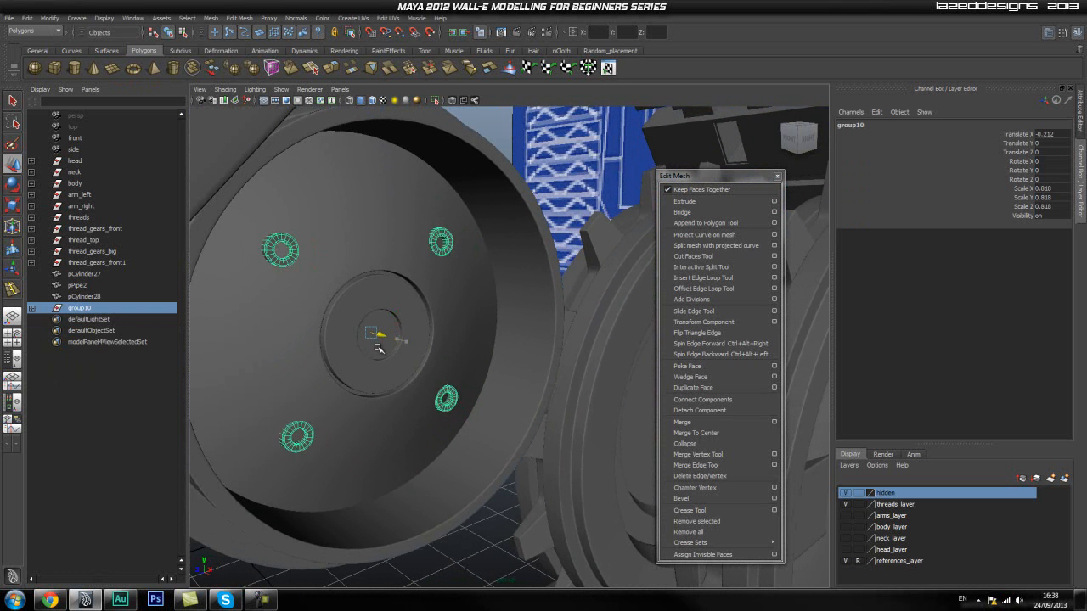
{"action": "left_click", "coordinate": [542, 510]}
{"action": "left_click_drag", "start_coordinate": [521, 520], "coordinate": [402, 392], "text": "alt"}
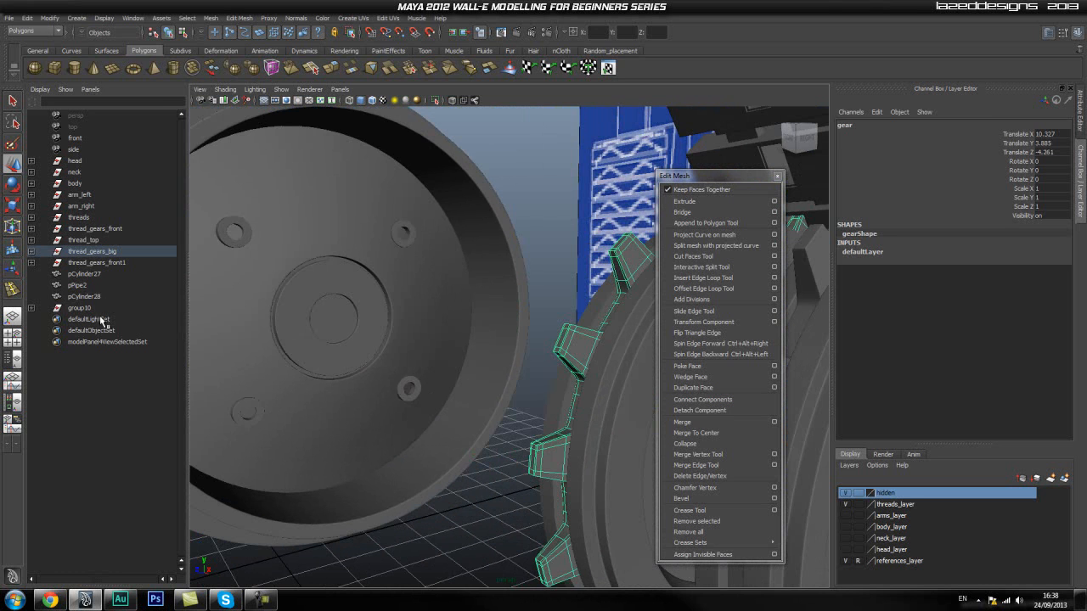
Examine the screw group, cap disc and wheel pieces from several angles, checking which outliner objects make up the small wheel.
{"action": "left_click", "coordinate": [81, 308]}
{"action": "key", "text": "Up"}
{"action": "key", "text": "Up"}
{"action": "key", "text": "Up"}
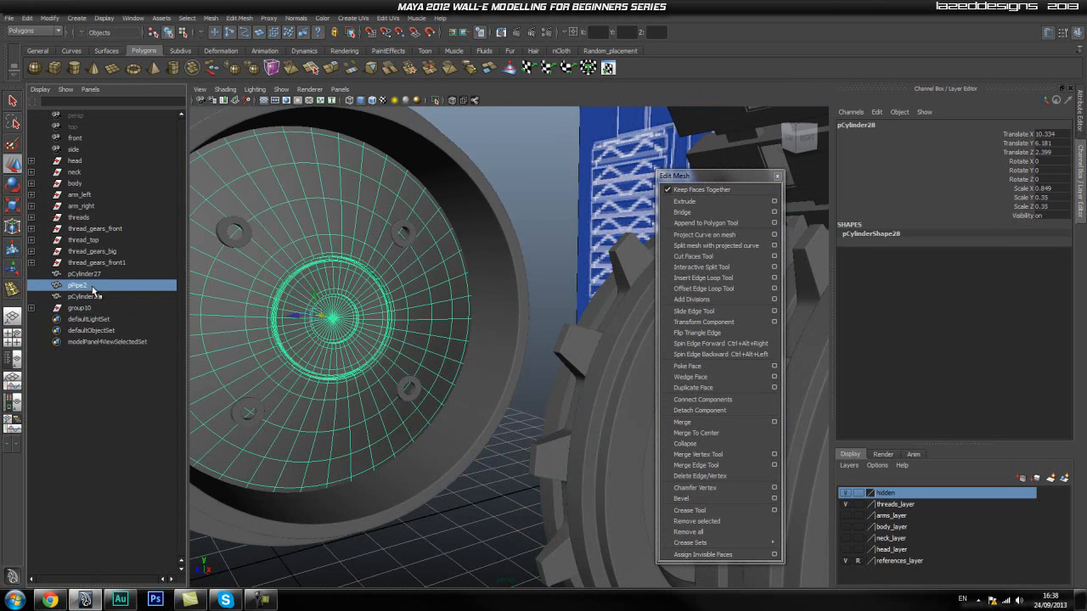
{"action": "left_click_drag", "start_coordinate": [333, 343], "coordinate": [548, 354], "text": "alt"}
{"action": "right_click_drag", "start_coordinate": [549, 354], "coordinate": [422, 362], "text": "alt"}
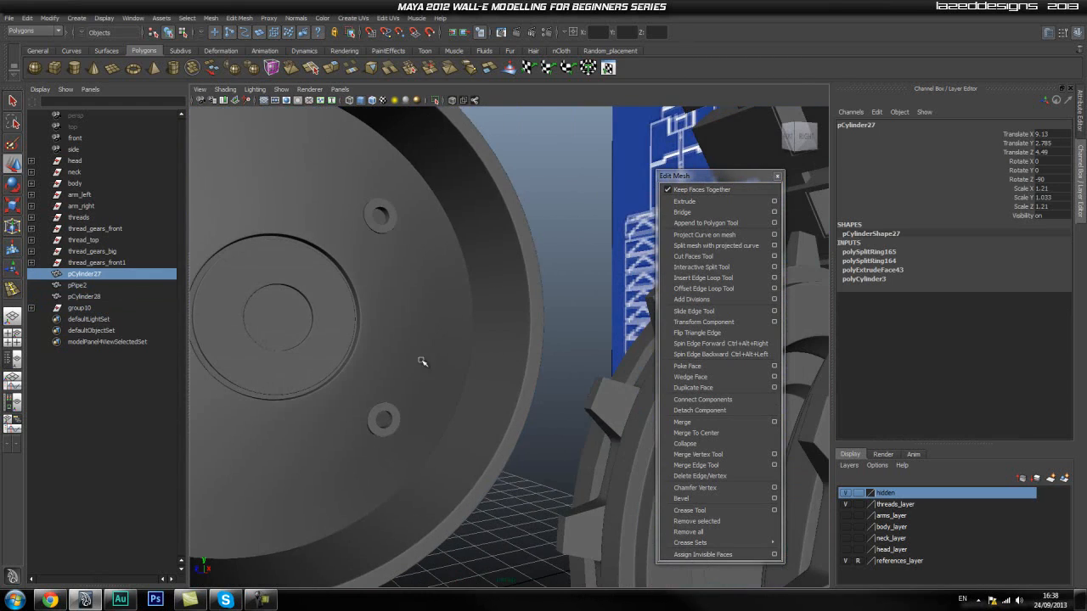
{"action": "left_click", "coordinate": [90, 305], "text": "shift"}
{"action": "scroll", "coordinate": [527, 329], "scroll_direction": "down", "scroll_amount": 3}
{"action": "scroll", "coordinate": [526, 330], "scroll_direction": "up", "scroll_amount": 4}
{"action": "left_click_drag", "start_coordinate": [525, 328], "coordinate": [252, 319], "text": "alt"}
Adjust the screw group's depth in the cap to Translate X -0.194.
{"action": "left_click", "coordinate": [79, 307]}
{"action": "left_click_drag", "start_coordinate": [221, 356], "coordinate": [374, 335], "text": "alt"}
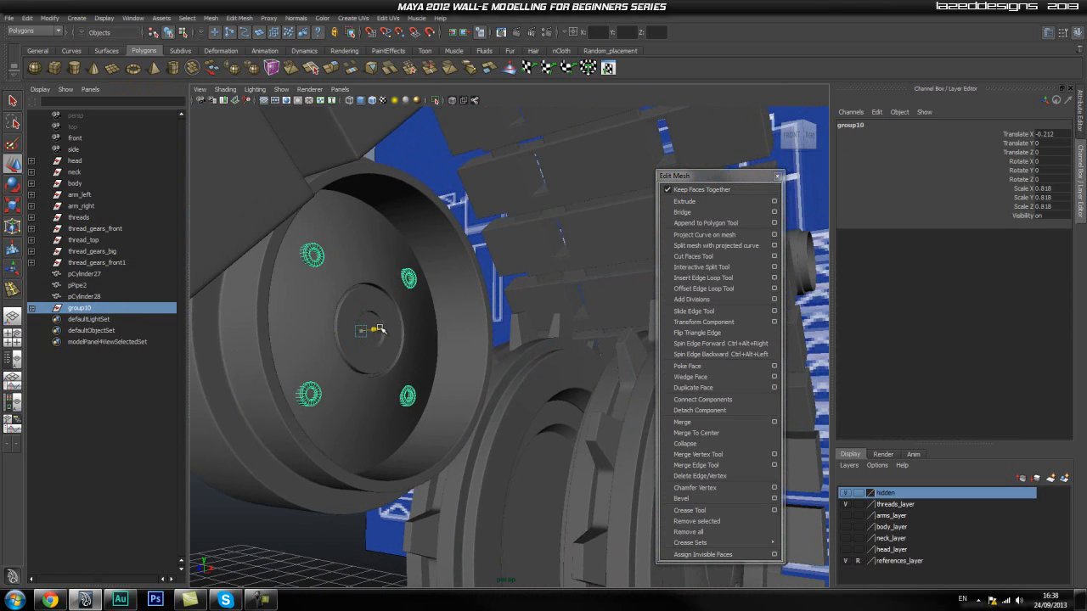
{"action": "left_click", "coordinate": [389, 246]}
{"action": "left_click_drag", "start_coordinate": [378, 242], "coordinate": [416, 317], "text": "alt"}
Group pPipe2, pCylinder28 and the screw group group10 as one small wheel assembly.
{"action": "left_click", "coordinate": [105, 273]}
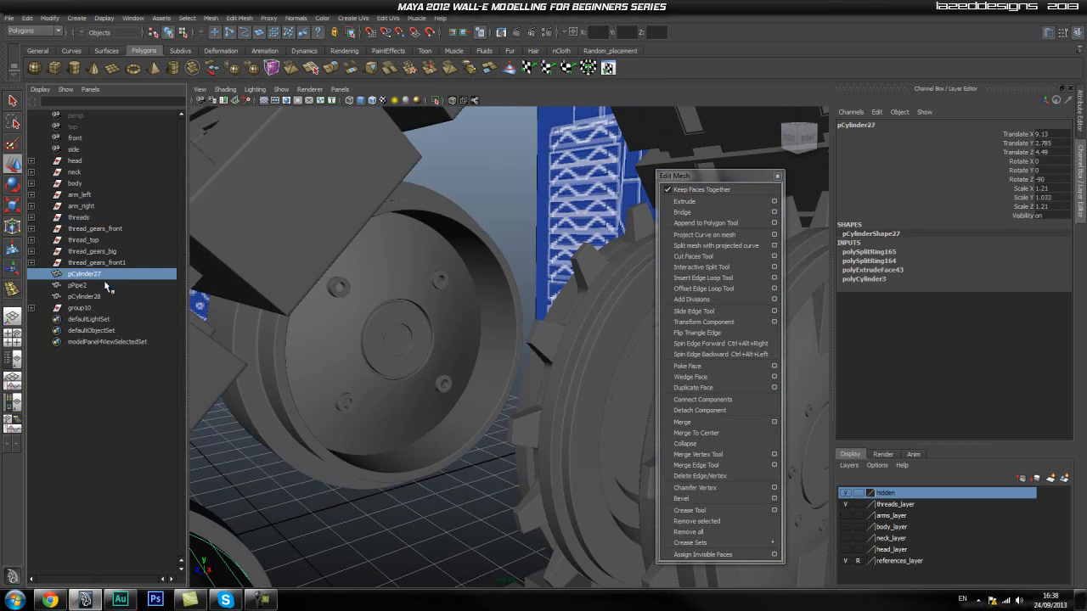
{"action": "left_click", "coordinate": [92, 286]}
{"action": "left_click", "coordinate": [89, 309], "text": "shift"}
{"action": "key", "text": "f"}
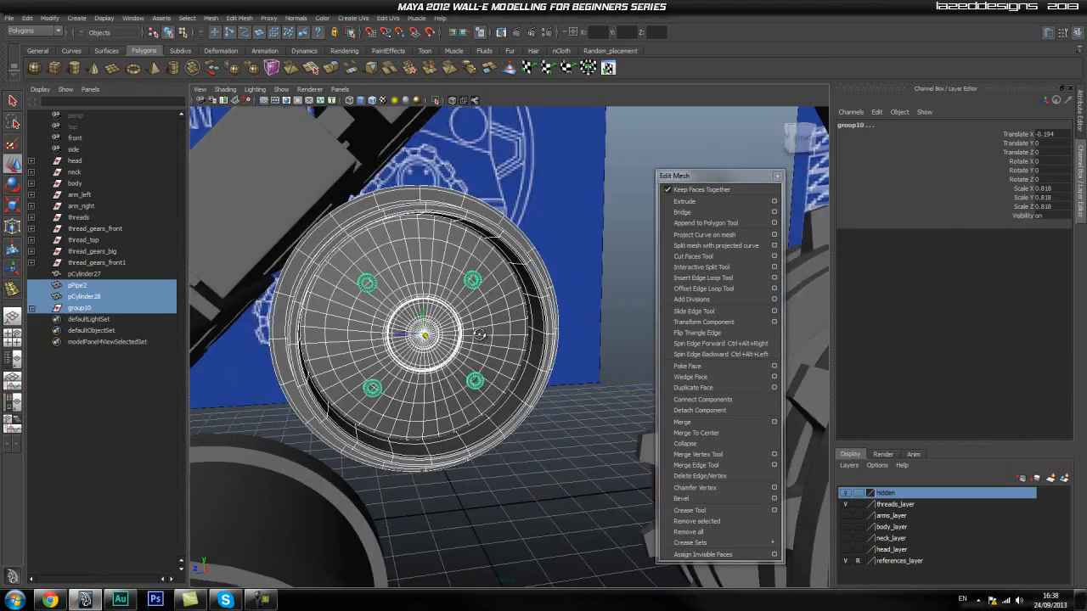
{"action": "left_click_drag", "start_coordinate": [483, 335], "coordinate": [461, 335], "text": "alt"}
{"action": "left_click_drag", "start_coordinate": [600, 302], "coordinate": [425, 331], "text": "alt"}
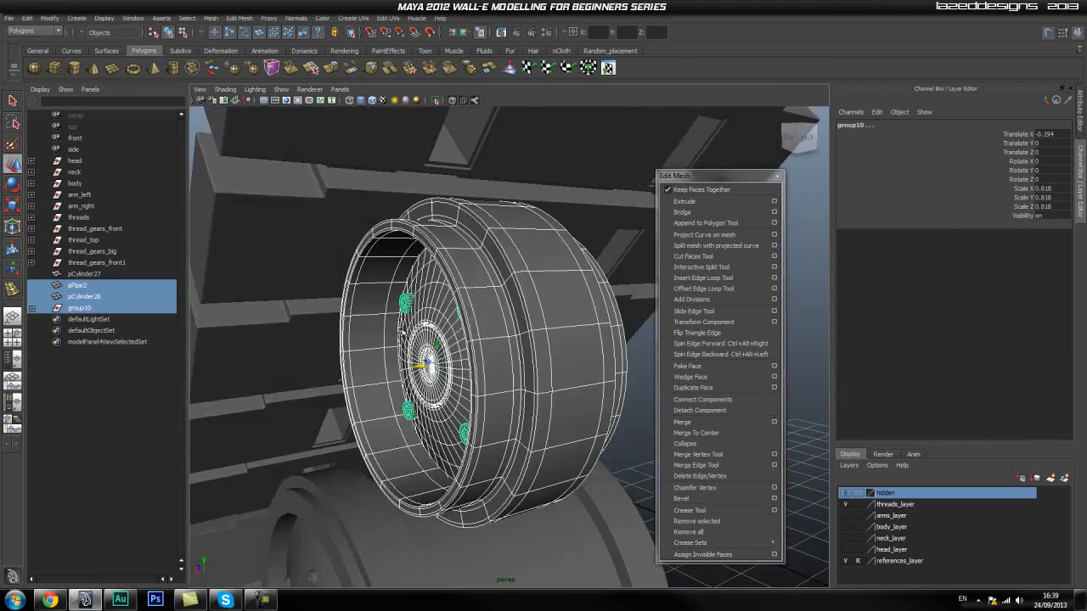
{"action": "key", "text": "ctrl+g"}
Rename the small wheel's group as thread_gear_top_left.
{"action": "double_click", "coordinate": [80, 287]}
{"action": "right_click_drag", "start_coordinate": [485, 332], "coordinate": [345, 338], "text": "alt"}
{"action": "mouse_move", "coordinate": [344, 324]}
{"action": "left_mouse_down", "text": "alt"}
{"action": "mouse_move", "coordinate": [398, 332]}
{"action": "mouse_move", "coordinate": [352, 333]}
{"action": "left_mouse_up", "text": "alt"}
{"action": "double_click", "coordinate": [76, 285]}
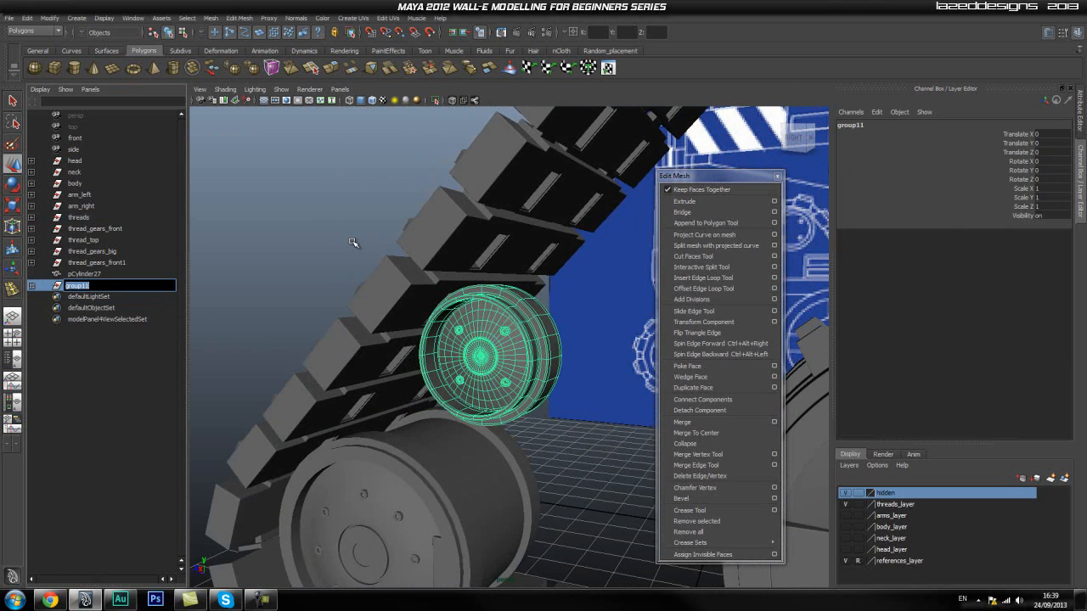
{"action": "middle_click_drag", "start_coordinate": [485, 340], "coordinate": [413, 308], "text": "alt"}
{"action": "right_click_drag", "start_coordinate": [413, 308], "coordinate": [371, 314], "text": "alt"}
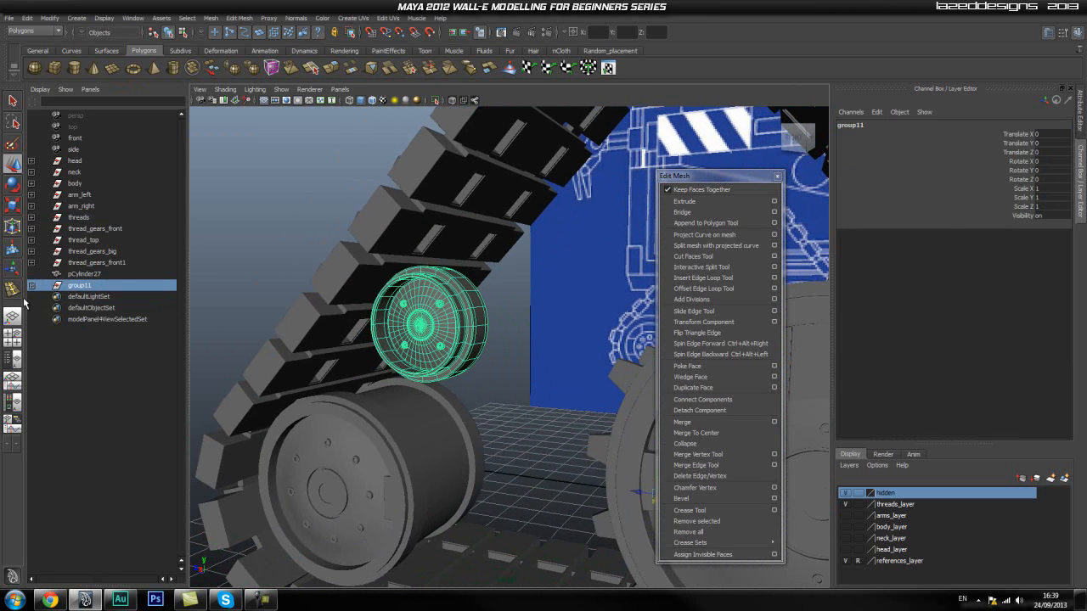
{"action": "double_click", "coordinate": [85, 287]}
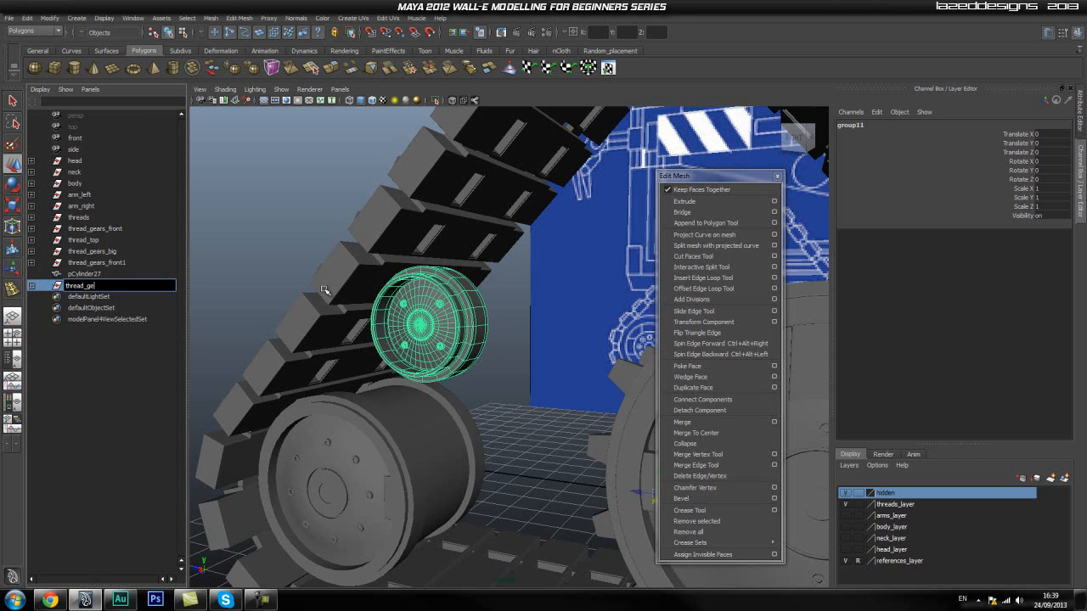
{"action": "type", "text": "thread_gear_top"}
{"action": "key", "text": "Return"}
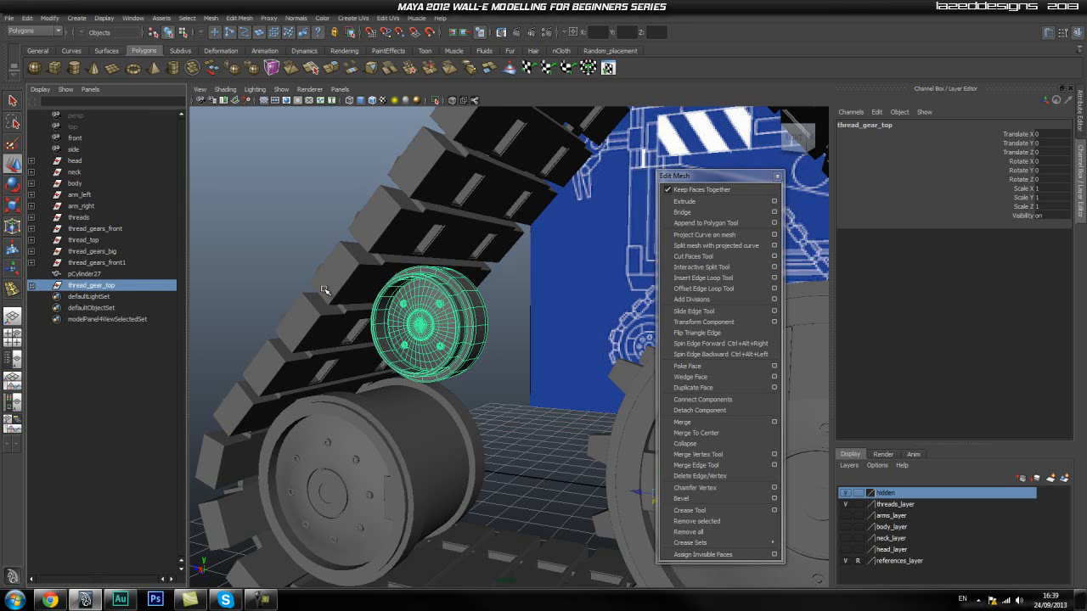
{"action": "double_click", "coordinate": [114, 287]}
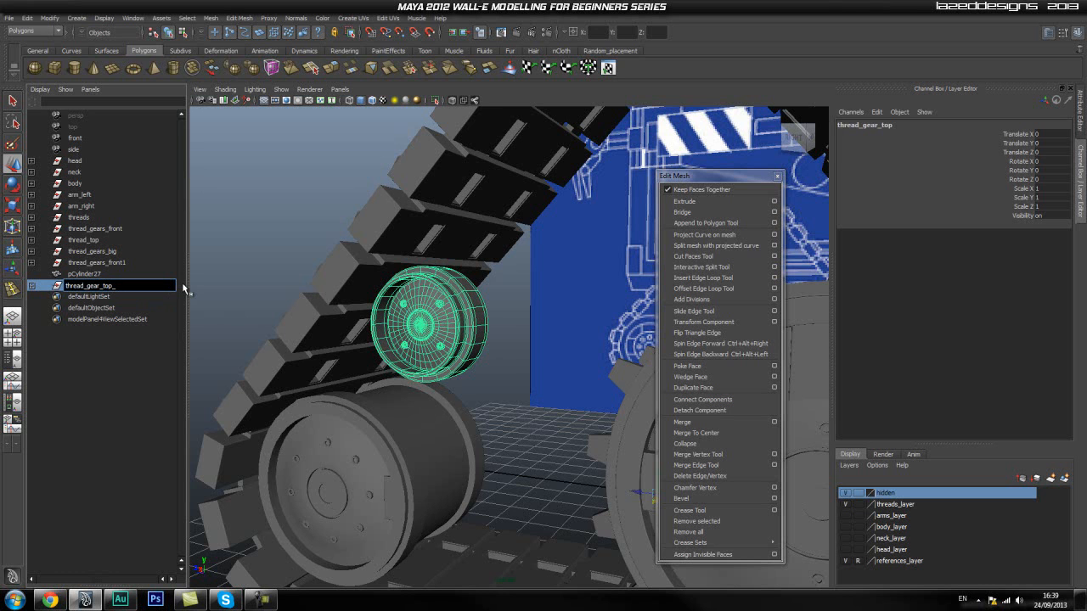
{"action": "type", "text": "_left"}
{"action": "key", "text": "Return"}
Duplicate the thread_gear_top_left group and select the copy.
{"action": "left_click_drag", "start_coordinate": [480, 270], "coordinate": [413, 388], "text": "alt"}
{"action": "key", "text": "ctrl+d"}
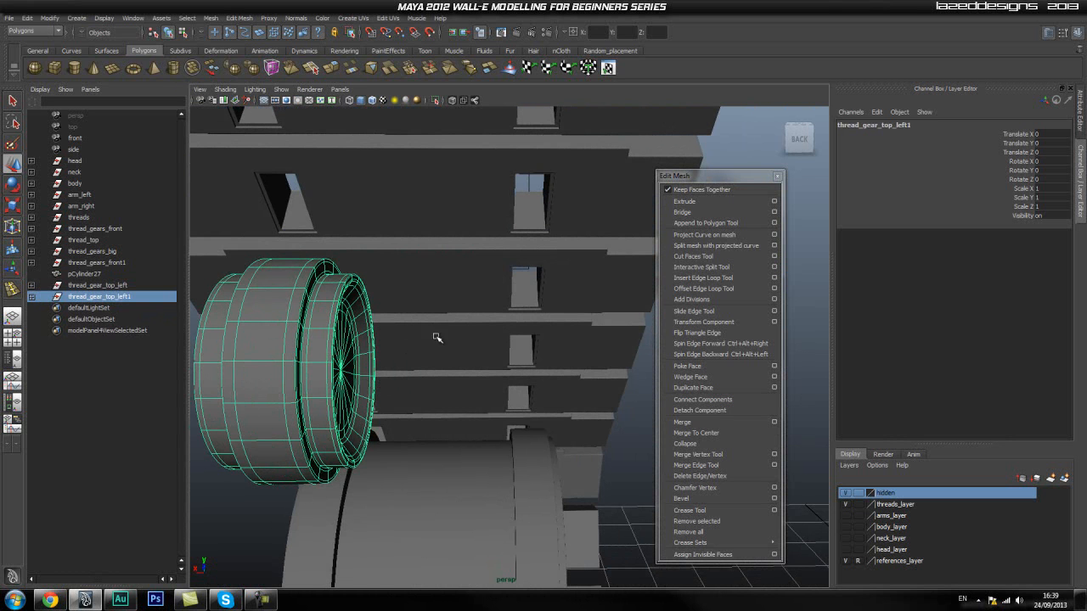
{"action": "left_click_drag", "start_coordinate": [301, 404], "coordinate": [430, 326], "text": "alt"}
{"action": "right_click_drag", "start_coordinate": [429, 324], "coordinate": [477, 311]}
{"action": "left_click_drag", "start_coordinate": [421, 311], "coordinate": [405, 310]}
{"action": "left_click", "coordinate": [95, 276]}
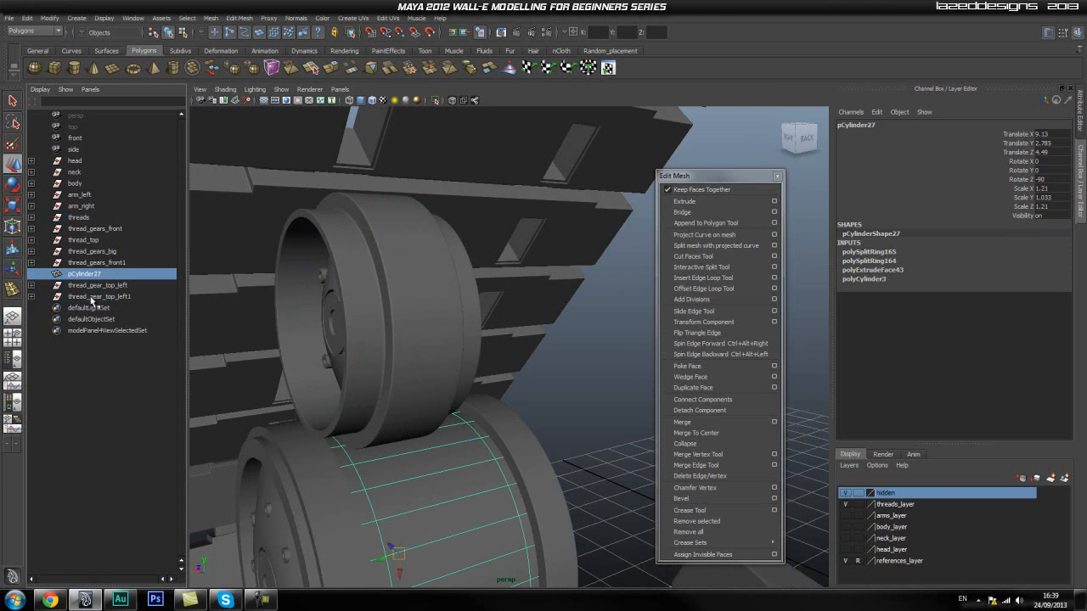
{"action": "left_click", "coordinate": [105, 285]}
{"action": "left_click", "coordinate": [108, 297]}
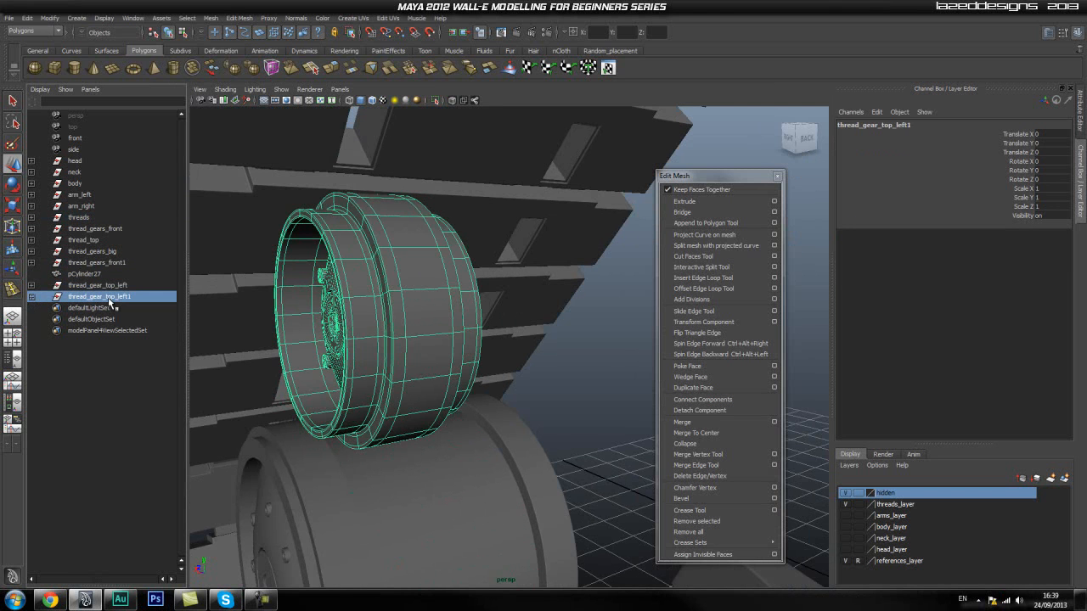
Delete the duplicated wheel group and center the pivot of thread_gear_top_left.
{"action": "key", "text": "Delete"}
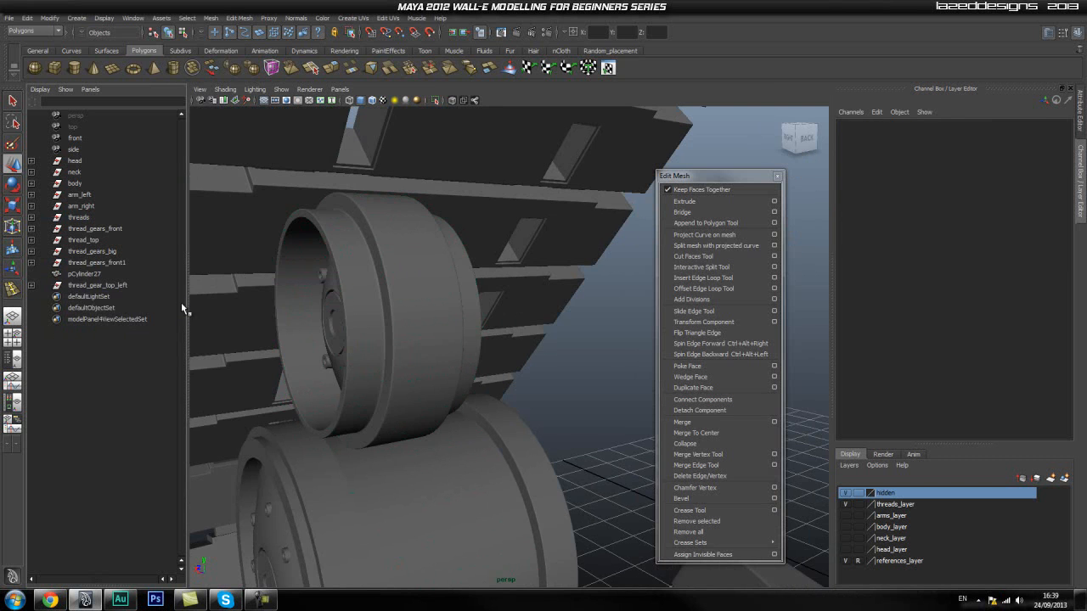
{"action": "left_click", "coordinate": [139, 287]}
{"action": "key", "text": "space"}
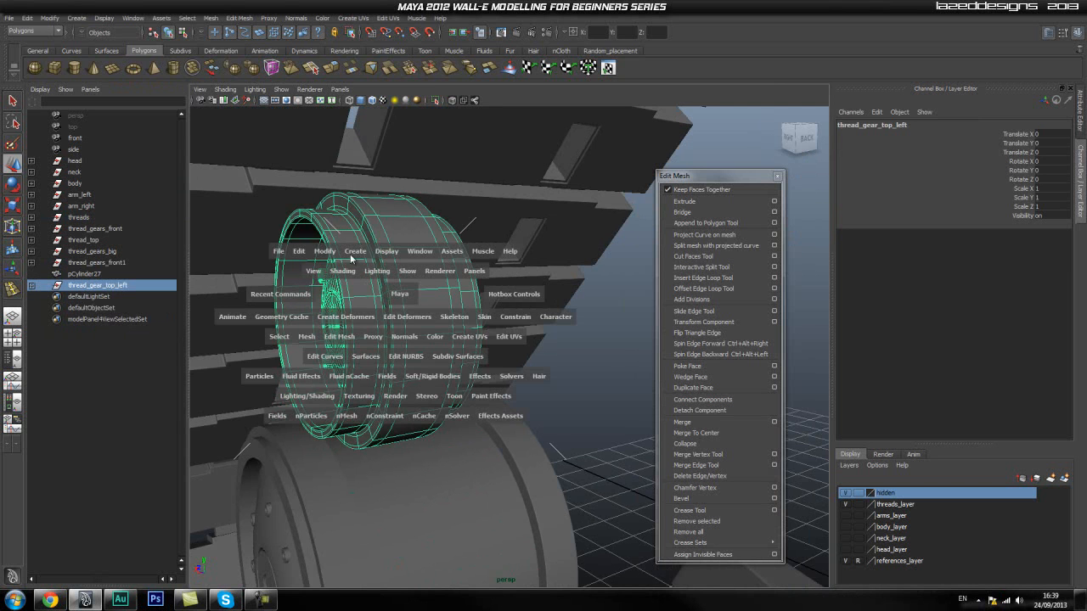
{"action": "left_click_drag", "start_coordinate": [325, 252], "coordinate": [344, 362]}
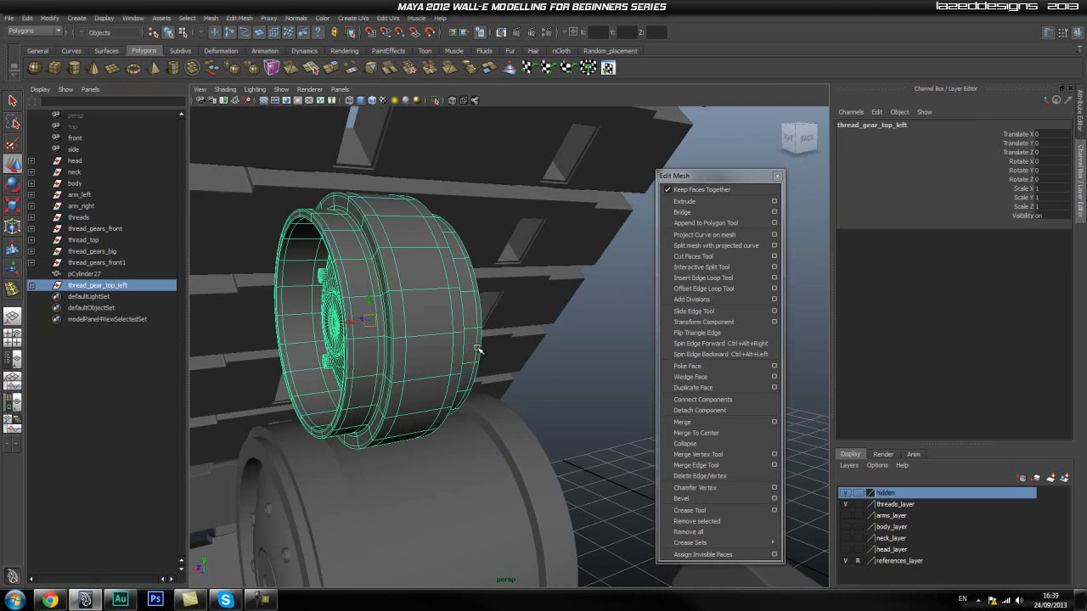
Duplicate thread_gear_top_left and mirror the copy by setting its Scale X to -1.
{"action": "key", "text": "ctrl+d"}
{"action": "key", "text": "r"}
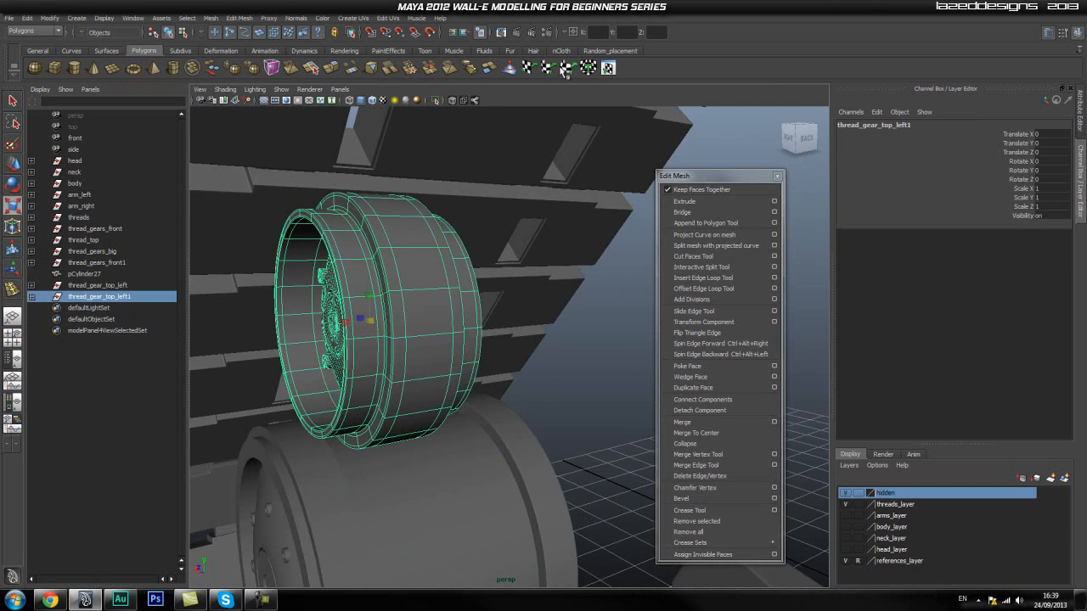
{"action": "left_click", "coordinate": [595, 33]}
{"action": "type", "text": "-1"}
{"action": "key", "text": "Return"}
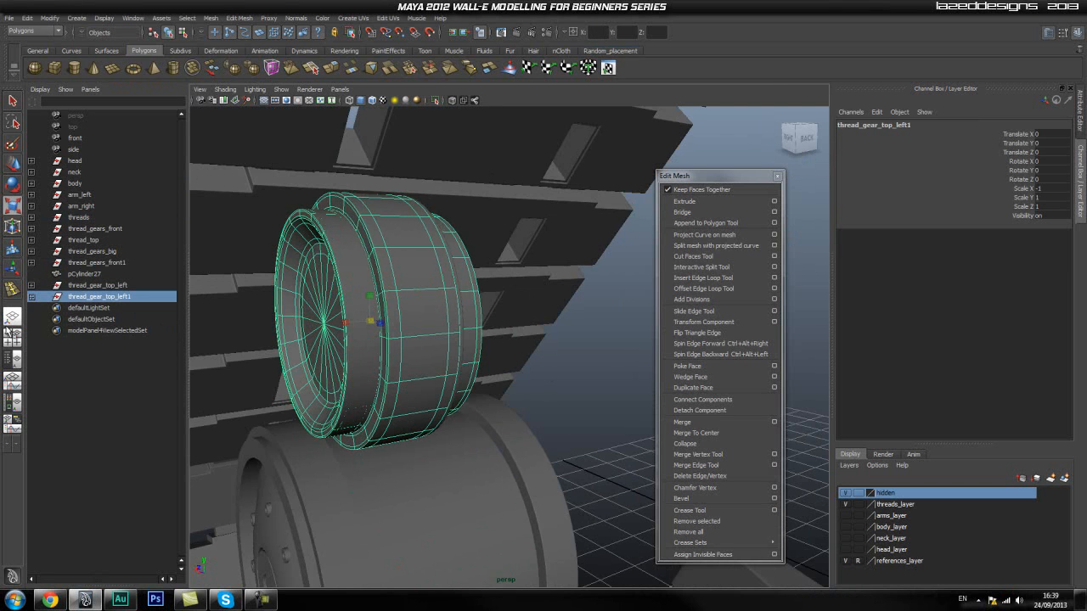
Move the mirrored wheel group thread_gear_top_left1 sideways to about Translate X -2.179, opposite the original wheel.
{"action": "left_click", "coordinate": [91, 287]}
{"action": "left_click", "coordinate": [98, 309]}
{"action": "left_click", "coordinate": [99, 298]}
{"action": "key", "text": "w"}
{"action": "left_click_drag", "start_coordinate": [389, 319], "coordinate": [596, 374]}
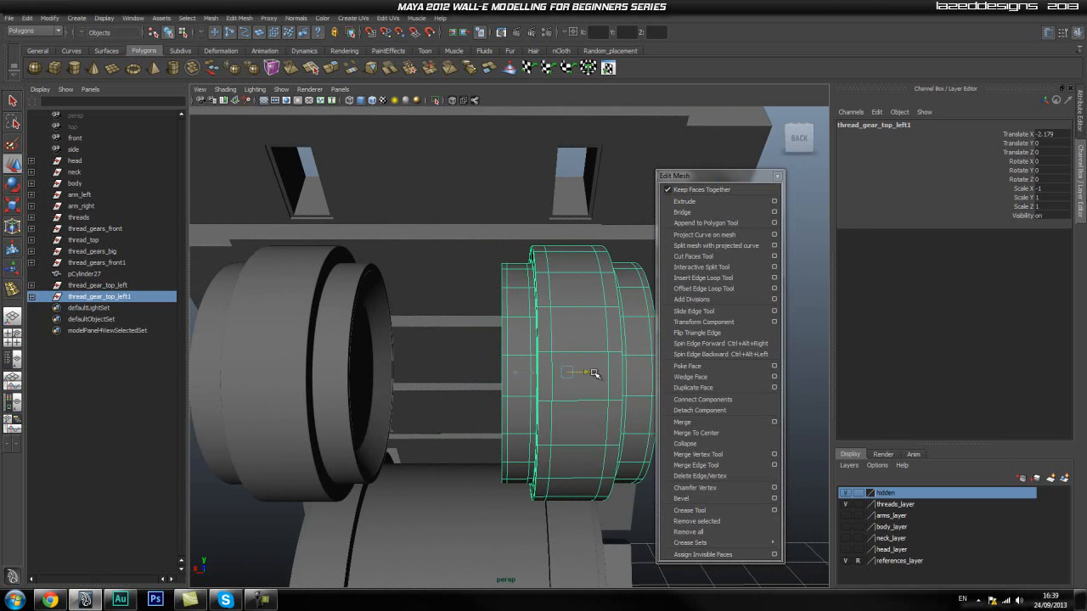
Examine the mirrored wheel's inner face and its fit beside the other thread wheels from several angles.
{"action": "left_click", "coordinate": [480, 382]}
{"action": "left_click_drag", "start_coordinate": [480, 382], "coordinate": [371, 393], "text": "alt"}
{"action": "scroll", "coordinate": [444, 337], "scroll_direction": "up", "scroll_amount": 4}
{"action": "left_click_drag", "start_coordinate": [444, 337], "coordinate": [457, 357], "text": "alt"}
{"action": "scroll", "coordinate": [463, 324], "scroll_direction": "up", "scroll_amount": 4}
{"action": "left_click", "coordinate": [463, 324]}
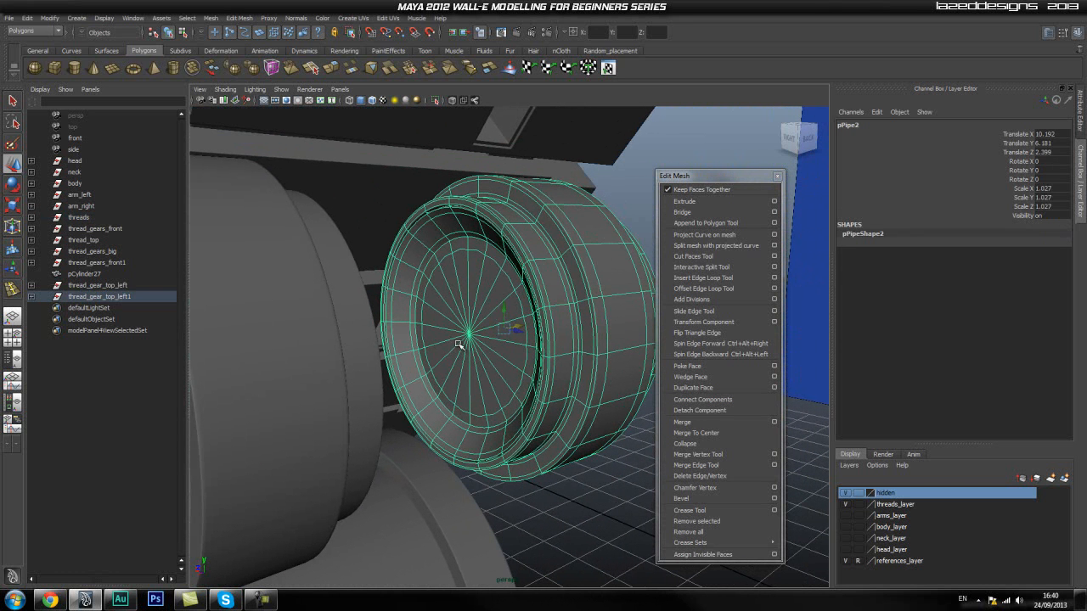
{"action": "left_click", "coordinate": [636, 184]}
{"action": "left_click", "coordinate": [478, 294]}
{"action": "left_click", "coordinate": [630, 189]}
{"action": "left_click_drag", "start_coordinate": [433, 231], "coordinate": [508, 307], "text": "alt"}
{"action": "left_click_drag", "start_coordinate": [437, 321], "coordinate": [407, 388], "text": "alt"}
{"action": "scroll", "coordinate": [459, 364], "scroll_direction": "down", "scroll_amount": 6}
{"action": "scroll", "coordinate": [481, 389], "scroll_direction": "down", "scroll_amount": 3}
{"action": "left_click_drag", "start_coordinate": [481, 389], "coordinate": [416, 399], "text": "alt"}
{"action": "middle_click_drag", "start_coordinate": [442, 365], "coordinate": [456, 215], "text": "alt"}
{"action": "left_click", "coordinate": [533, 318]}
{"action": "left_click_drag", "start_coordinate": [517, 294], "coordinate": [362, 300], "text": "alt"}
{"action": "middle_click_drag", "start_coordinate": [513, 259], "coordinate": [497, 221], "text": "alt"}
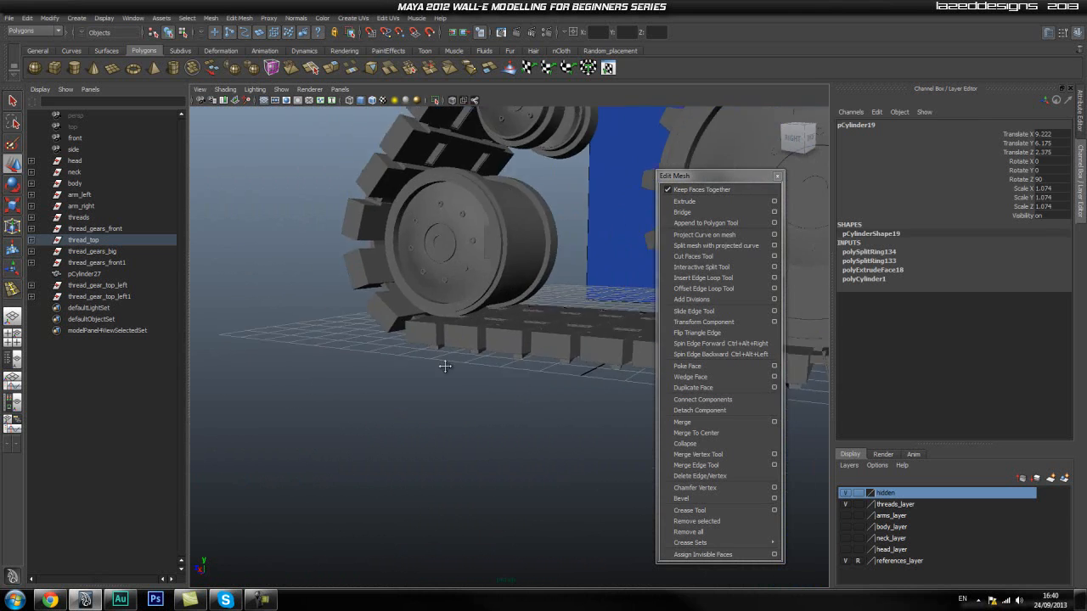
{"action": "left_click_drag", "start_coordinate": [497, 221], "coordinate": [415, 342], "text": "alt"}
{"action": "scroll", "coordinate": [415, 343], "scroll_direction": "up", "scroll_amount": 4}
{"action": "left_click_drag", "start_coordinate": [498, 313], "coordinate": [500, 247], "text": "alt"}
{"action": "middle_click_drag", "start_coordinate": [500, 247], "coordinate": [476, 373], "text": "alt"}
{"action": "left_click_drag", "start_coordinate": [475, 373], "coordinate": [483, 311], "text": "alt"}
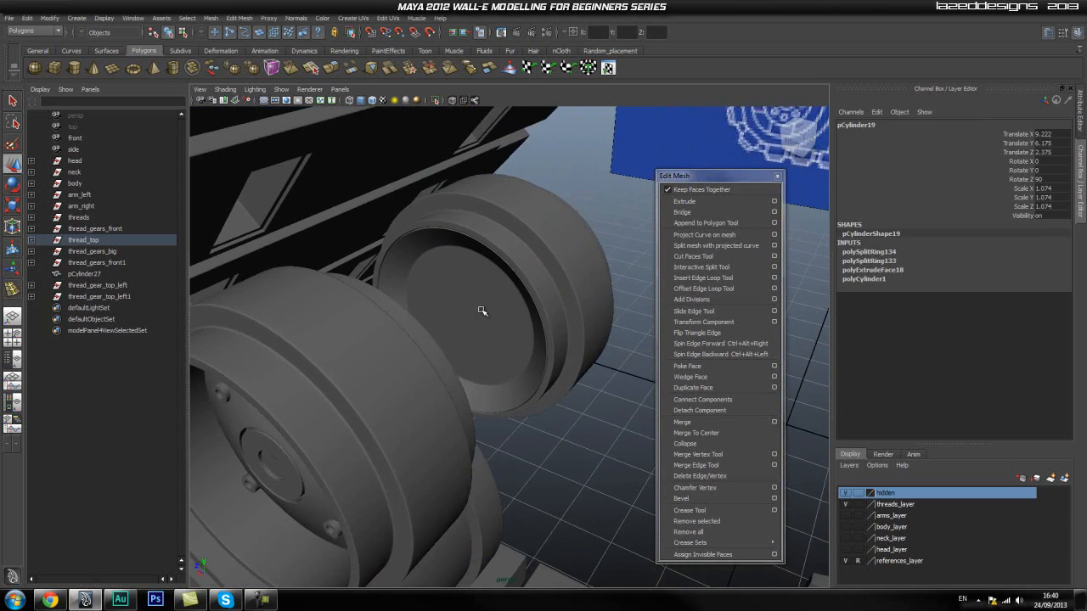
Make the mirrored wheel's pPipe2 mesh live as a construction surface.
{"action": "left_click", "coordinate": [456, 289]}
{"action": "key", "text": "space"}
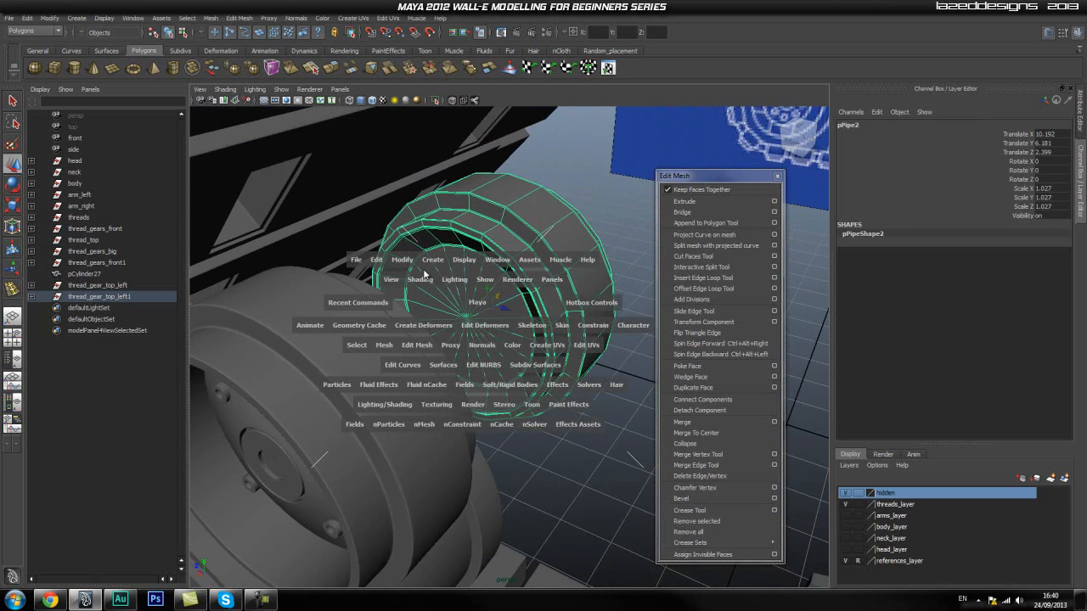
{"action": "left_click", "coordinate": [403, 259]}
{"action": "left_click", "coordinate": [426, 359]}
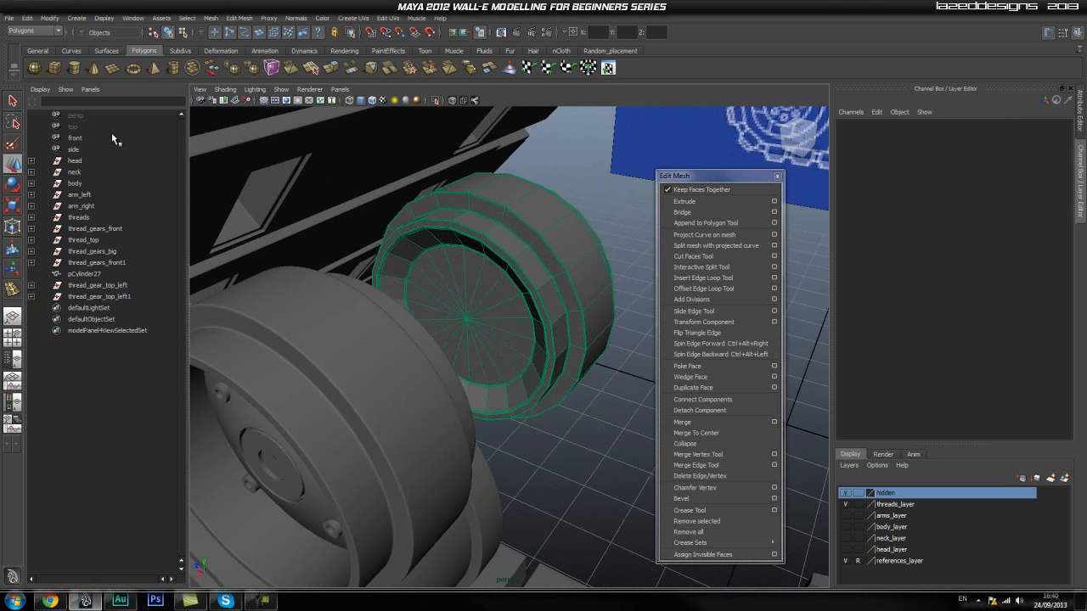
Draw a polygon cylinder from the live wheel's inner face towards the opposite wheel, about 0.637 in radius and 1.501 high.
{"action": "left_click", "coordinate": [77, 70]}
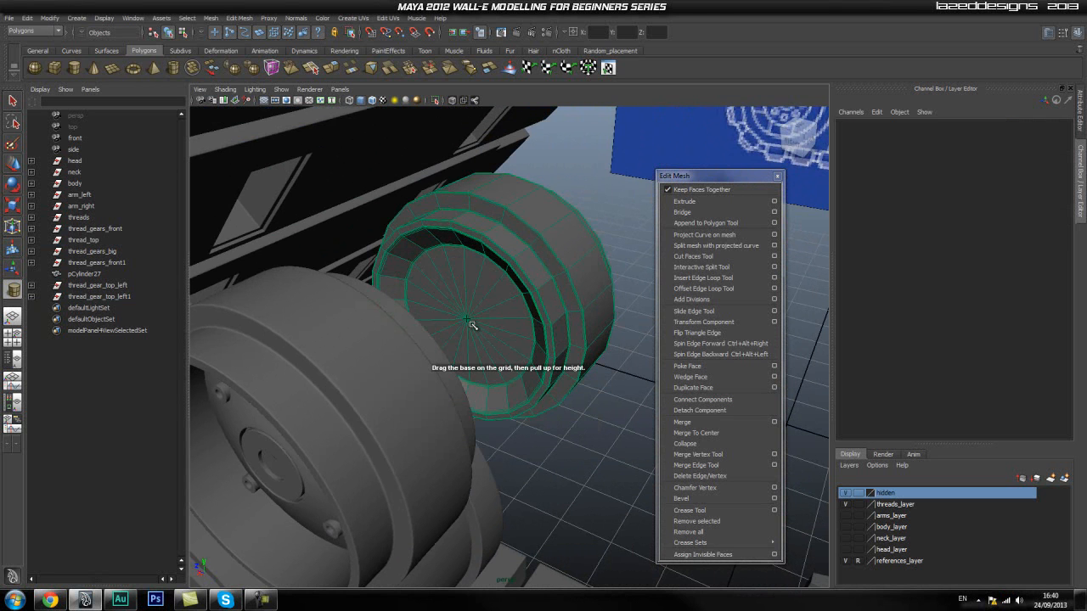
{"action": "left_click_drag", "start_coordinate": [472, 324], "coordinate": [492, 387]}
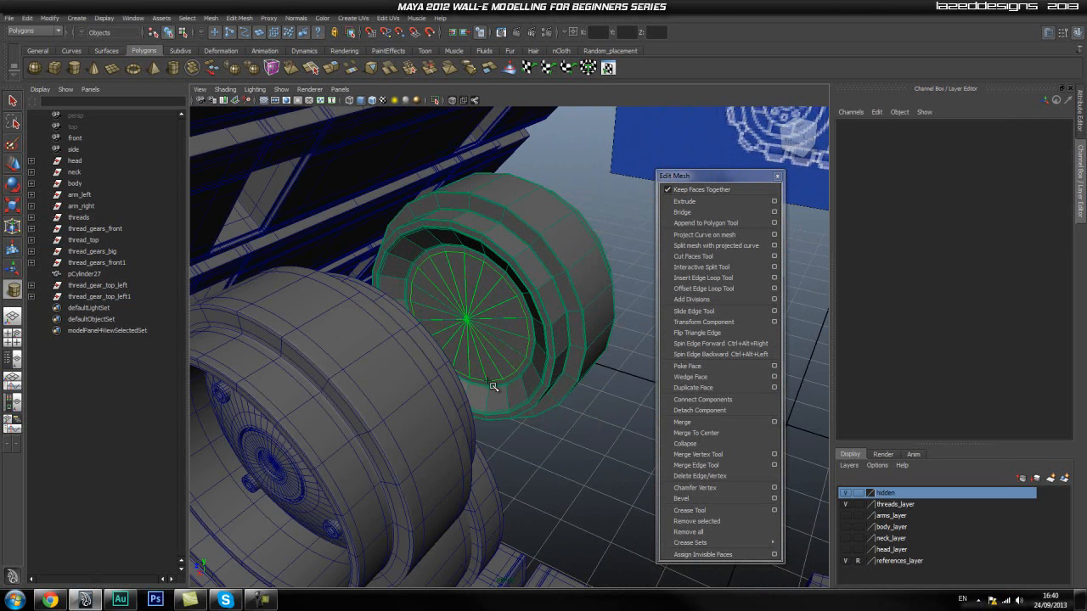
{"action": "left_click_drag", "start_coordinate": [516, 321], "coordinate": [446, 327], "text": "alt"}
{"action": "left_click_drag", "start_coordinate": [595, 298], "coordinate": [433, 338]}
{"action": "left_click_drag", "start_coordinate": [525, 326], "coordinate": [359, 216], "text": "alt"}
{"action": "left_click_drag", "start_coordinate": [504, 311], "coordinate": [460, 280], "text": "alt"}
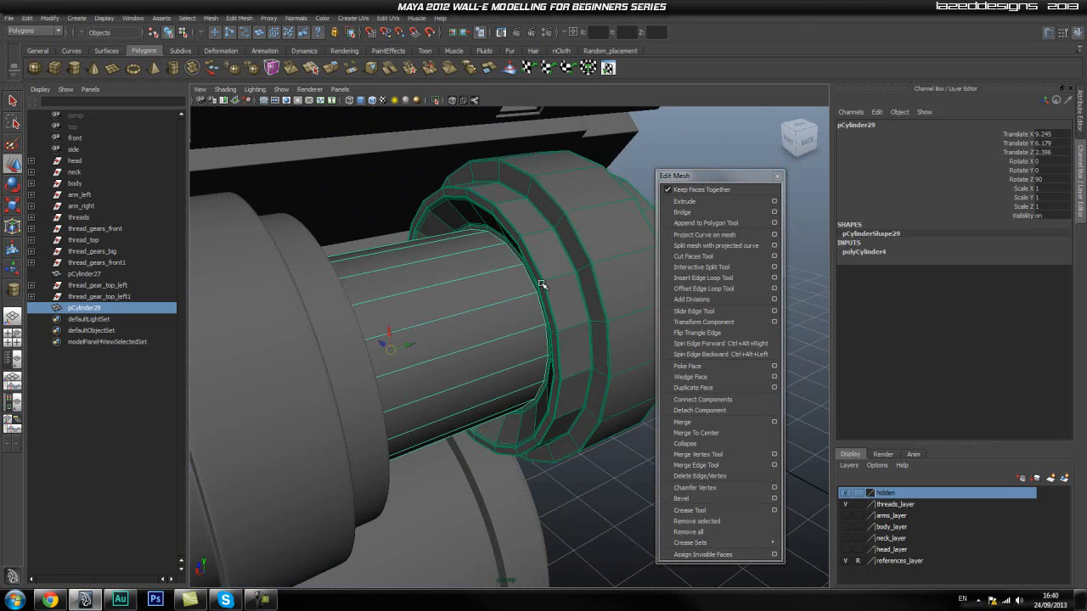
Turn off the live surface and select the new connecting cylinder pCylinder29.
{"action": "key", "text": "space"}
{"action": "left_click_drag", "start_coordinate": [537, 204], "coordinate": [567, 304]}
{"action": "key", "text": "space"}
{"action": "left_click_drag", "start_coordinate": [367, 227], "coordinate": [397, 331]}
{"action": "left_click", "coordinate": [435, 316]}
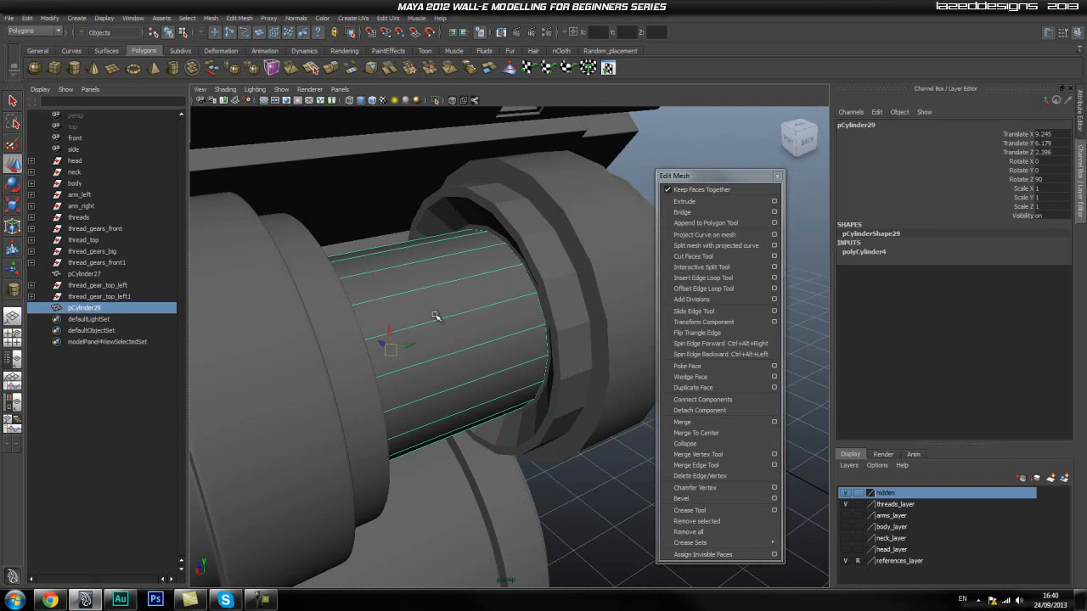
Set the connecting cylinder's axis subdivisions to 30 and shift it to Translate X 9.241.
{"action": "left_click", "coordinate": [897, 254]}
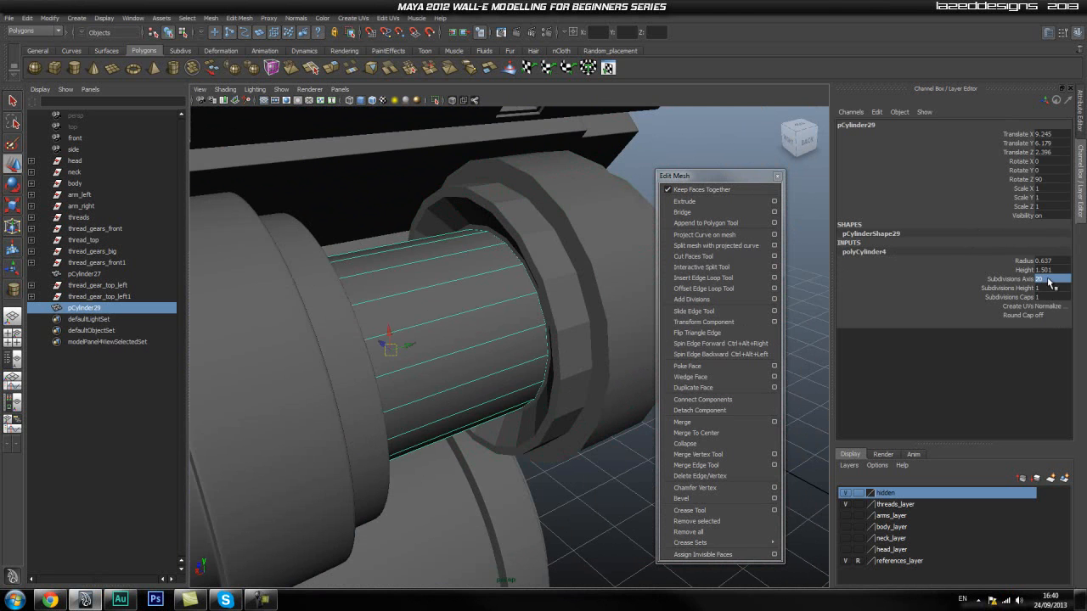
{"action": "key", "text": "Return"}
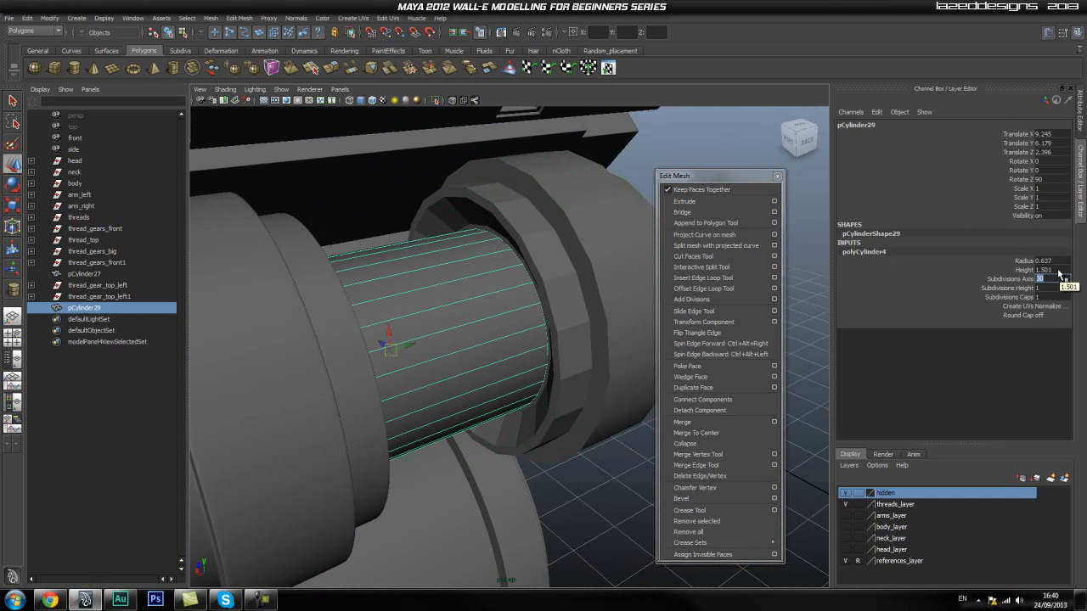
{"action": "right_click_drag", "start_coordinate": [470, 308], "coordinate": [503, 295]}
{"action": "left_click_drag", "start_coordinate": [456, 325], "coordinate": [553, 368], "text": "alt"}
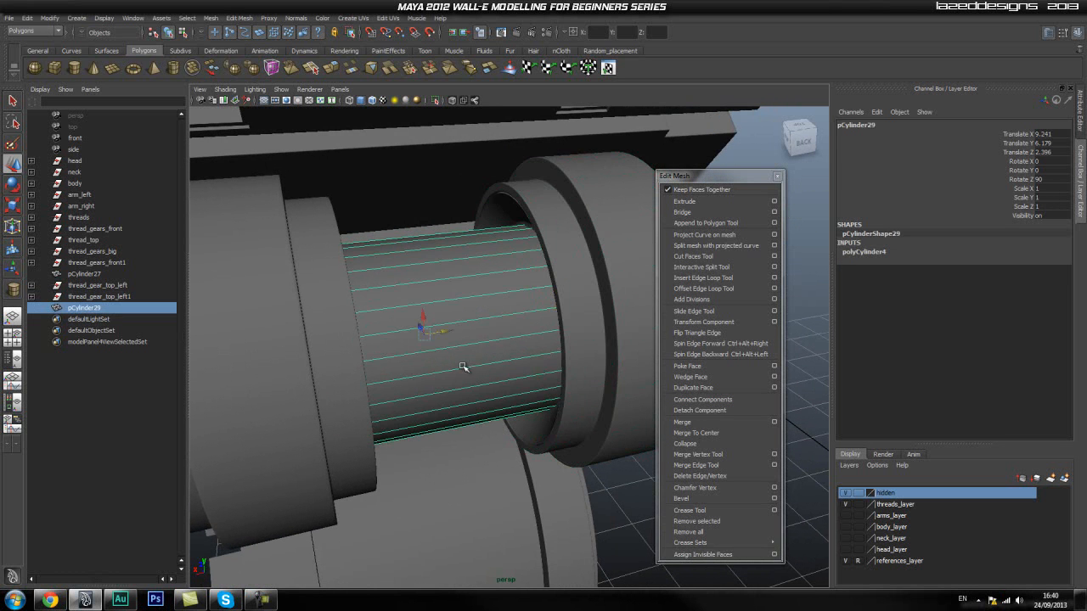
Isolate the connecting cylinder and extrude its end cap faces with a small inward offset.
{"action": "left_click", "coordinate": [435, 101]}
{"action": "left_click_drag", "start_coordinate": [452, 328], "coordinate": [513, 310], "text": "alt"}
{"action": "left_click_drag", "start_coordinate": [400, 343], "coordinate": [529, 354], "text": "alt"}
{"action": "key", "text": "space"}
{"action": "right_click_drag", "start_coordinate": [443, 342], "coordinate": [444, 366]}
{"action": "left_click", "coordinate": [481, 342]}
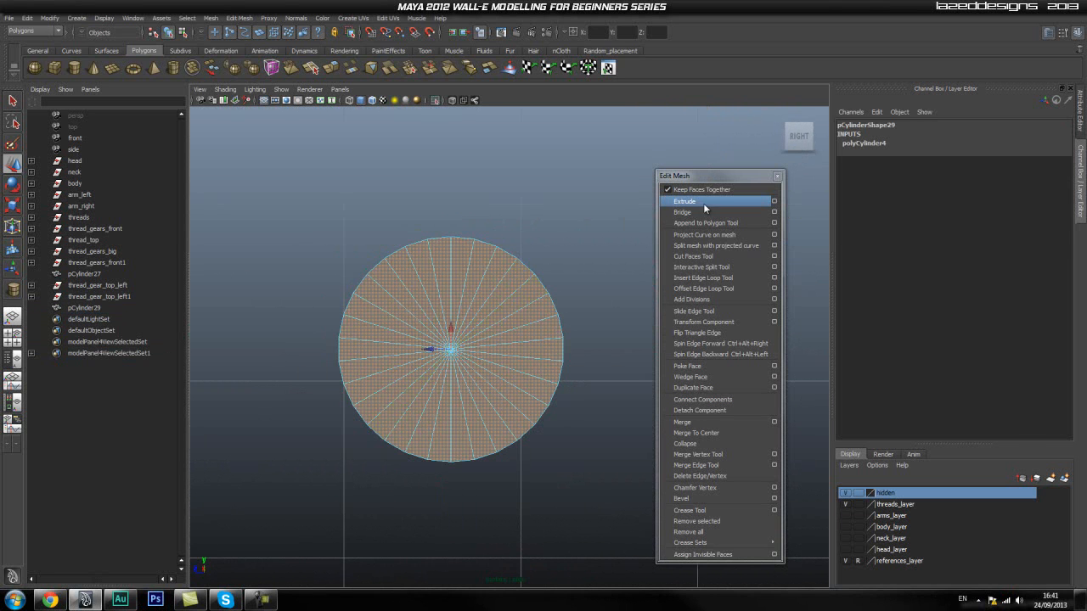
{"action": "left_click", "coordinate": [685, 201]}
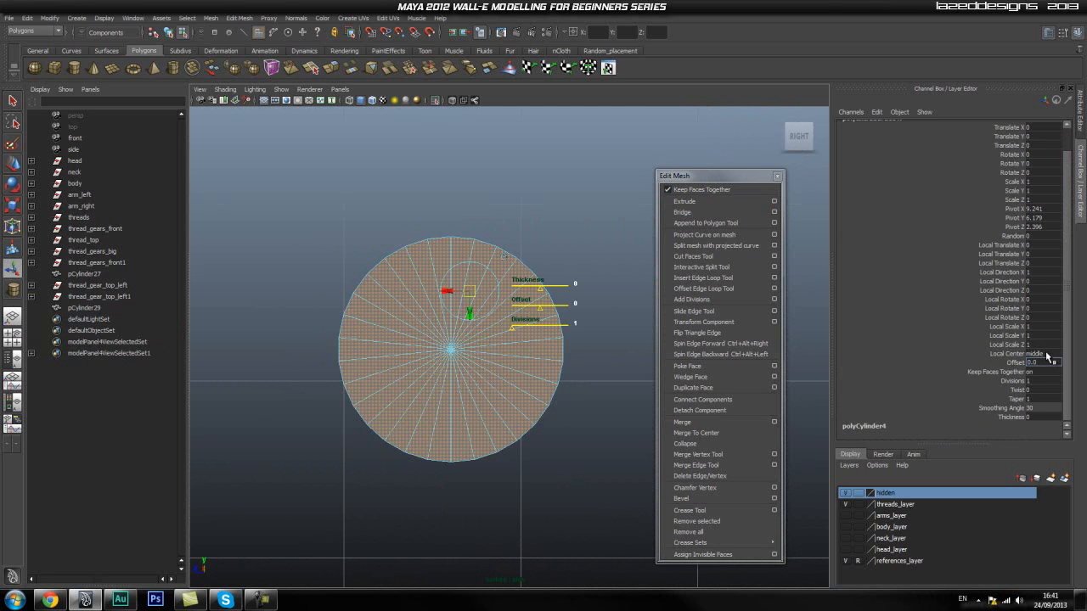
{"action": "left_click", "coordinate": [611, 391]}
Insert supporting edge loops around the cylinder's side close to both ends.
{"action": "key", "text": "space"}
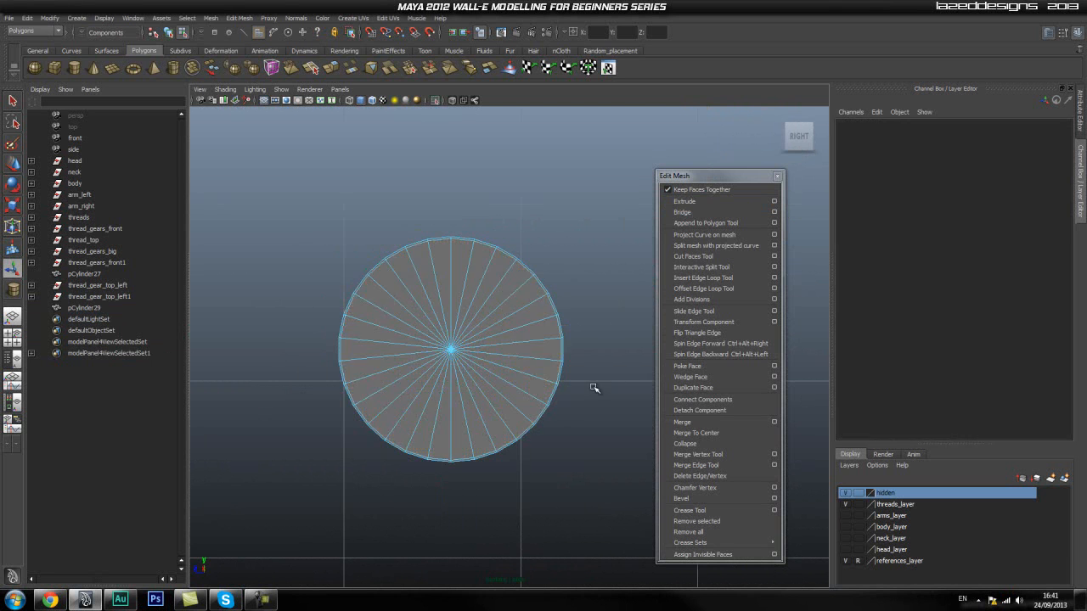
{"action": "mouse_move", "coordinate": [475, 362]}
{"action": "left_mouse_down"}
{"action": "mouse_move", "coordinate": [476, 331]}
{"action": "mouse_move", "coordinate": [507, 371]}
{"action": "mouse_move", "coordinate": [460, 366]}
{"action": "left_mouse_up"}
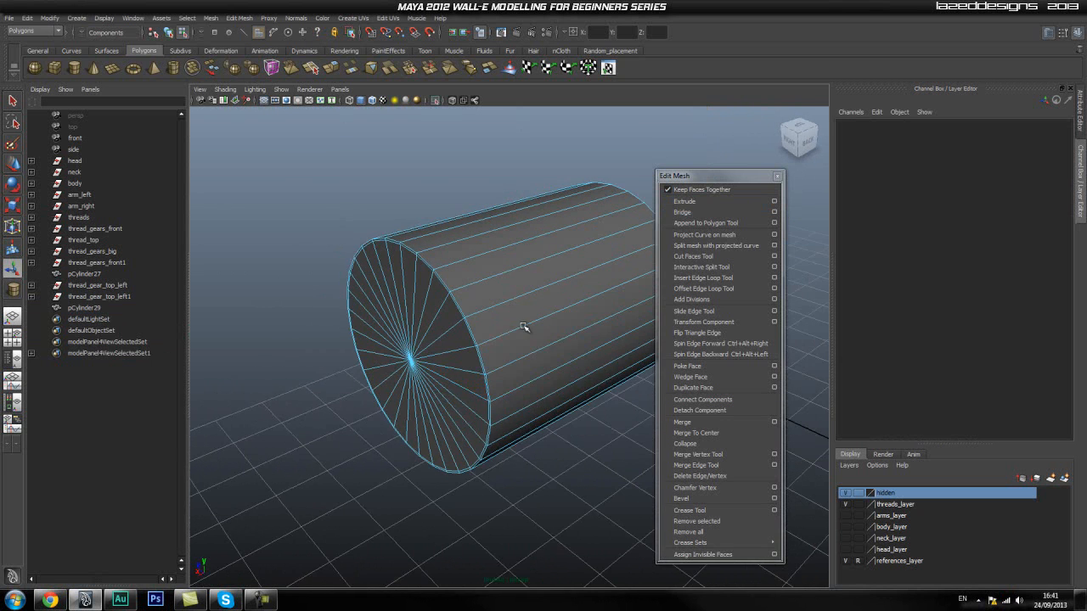
{"action": "scroll", "coordinate": [537, 327], "scroll_direction": "up", "scroll_amount": 3}
{"action": "left_click", "coordinate": [695, 289]}
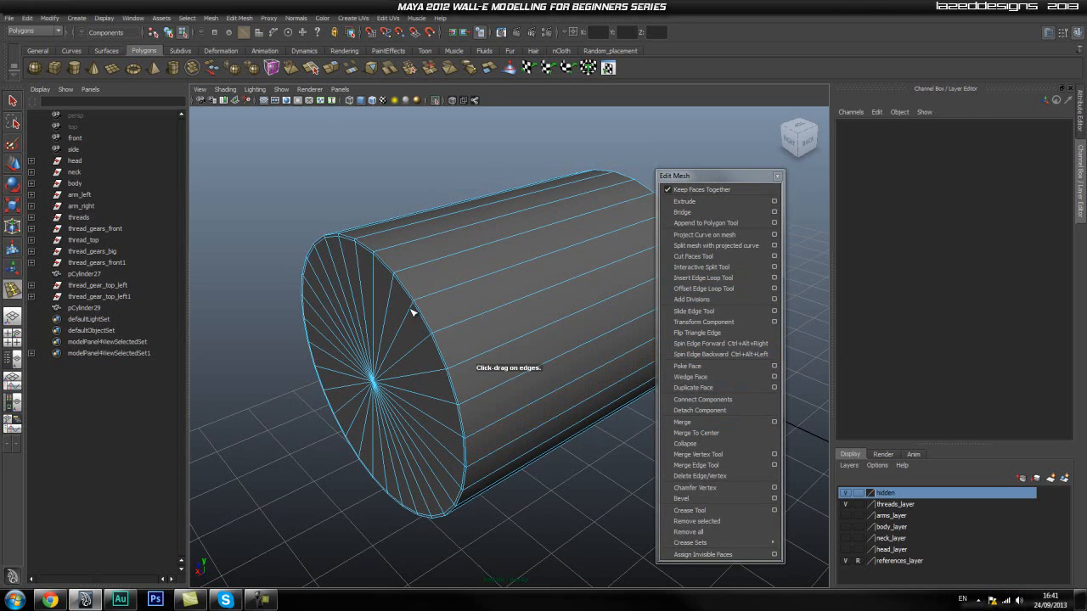
{"action": "right_click_drag", "start_coordinate": [282, 309], "coordinate": [398, 311], "text": "alt"}
{"action": "left_click_drag", "start_coordinate": [397, 311], "coordinate": [337, 315], "text": "alt"}
{"action": "left_click_drag", "start_coordinate": [336, 315], "coordinate": [513, 324], "text": "alt"}
Return the cylinder to object mode, show the whole model again and display the cylinder smoothed.
{"action": "key", "text": "q"}
{"action": "right_click_drag", "start_coordinate": [444, 305], "coordinate": [486, 292]}
{"action": "left_click", "coordinate": [484, 293]}
{"action": "left_click_drag", "start_coordinate": [385, 332], "coordinate": [133, 360], "text": "alt"}
{"action": "right_click_drag", "start_coordinate": [134, 359], "coordinate": [95, 360], "text": "alt"}
{"action": "key", "text": "3"}
{"action": "left_click_drag", "start_coordinate": [453, 256], "coordinate": [593, 241], "text": "alt"}
Enlarge the connecting cylinder to a scale of about 1.22 to fill the wheels' inner openings.
{"action": "left_click", "coordinate": [619, 258]}
{"action": "left_click_drag", "start_coordinate": [539, 334], "coordinate": [510, 350], "text": "alt"}
{"action": "left_click", "coordinate": [553, 335]}
{"action": "key", "text": "r"}
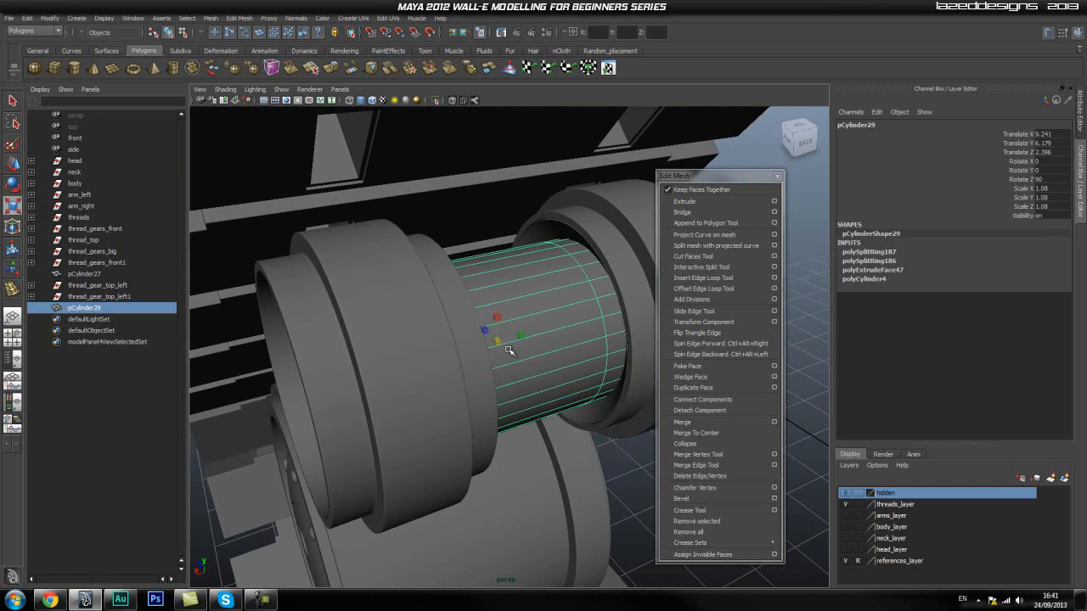
{"action": "left_click", "coordinate": [621, 410]}
{"action": "left_click_drag", "start_coordinate": [621, 410], "coordinate": [553, 399], "text": "alt"}
{"action": "left_click", "coordinate": [554, 399]}
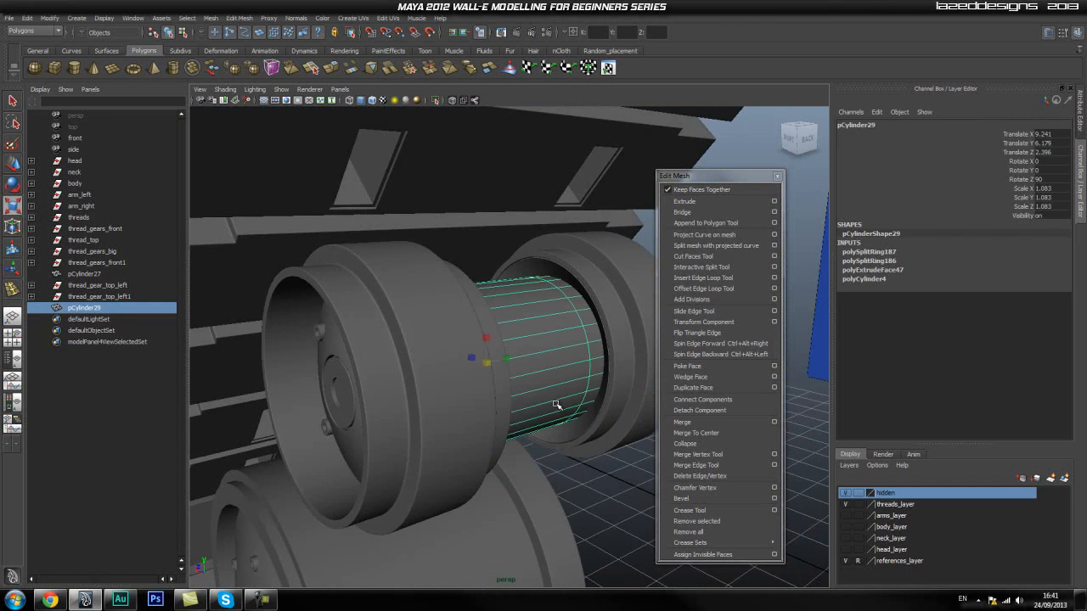
{"action": "left_click_drag", "start_coordinate": [488, 365], "coordinate": [506, 388]}
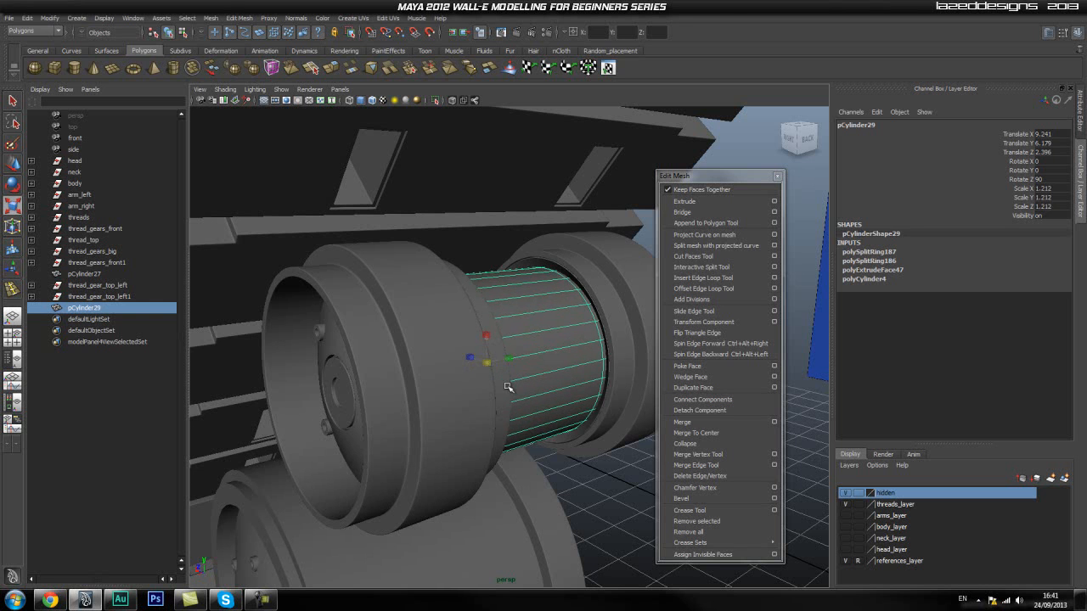
{"action": "left_click_drag", "start_coordinate": [578, 507], "coordinate": [427, 337], "text": "alt"}
{"action": "left_click", "coordinate": [595, 502]}
{"action": "left_click", "coordinate": [427, 338]}
{"action": "left_click_drag", "start_coordinate": [425, 380], "coordinate": [481, 379], "text": "alt"}
{"action": "left_click_drag", "start_coordinate": [551, 375], "coordinate": [474, 384], "text": "alt"}
Duplicate pCylinder29 and shape the copy into a central sleeve with Scale X and Z 1.331, Scale Y 0.5 and Translate X 9.187.
{"action": "left_click", "coordinate": [93, 301]}
{"action": "left_click", "coordinate": [106, 311]}
{"action": "key", "text": "ctrl+d"}
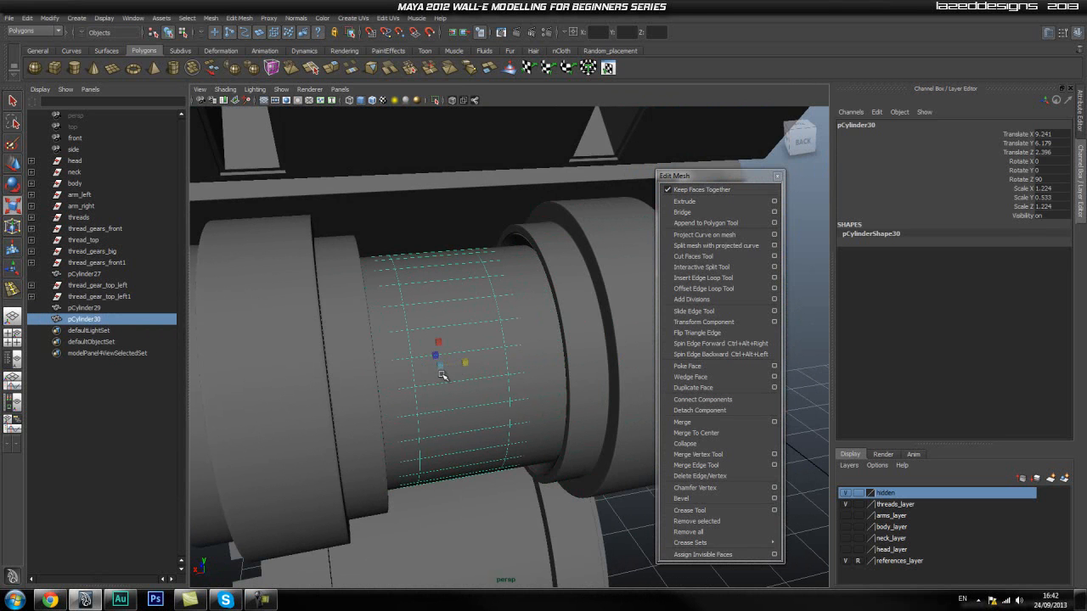
{"action": "left_click_drag", "start_coordinate": [443, 370], "coordinate": [581, 466]}
{"action": "left_click", "coordinate": [626, 223]}
{"action": "left_click", "coordinate": [461, 330]}
{"action": "left_click", "coordinate": [582, 467]}
{"action": "left_click_drag", "start_coordinate": [359, 446], "coordinate": [434, 359], "text": "alt"}
{"action": "left_click", "coordinate": [455, 404]}
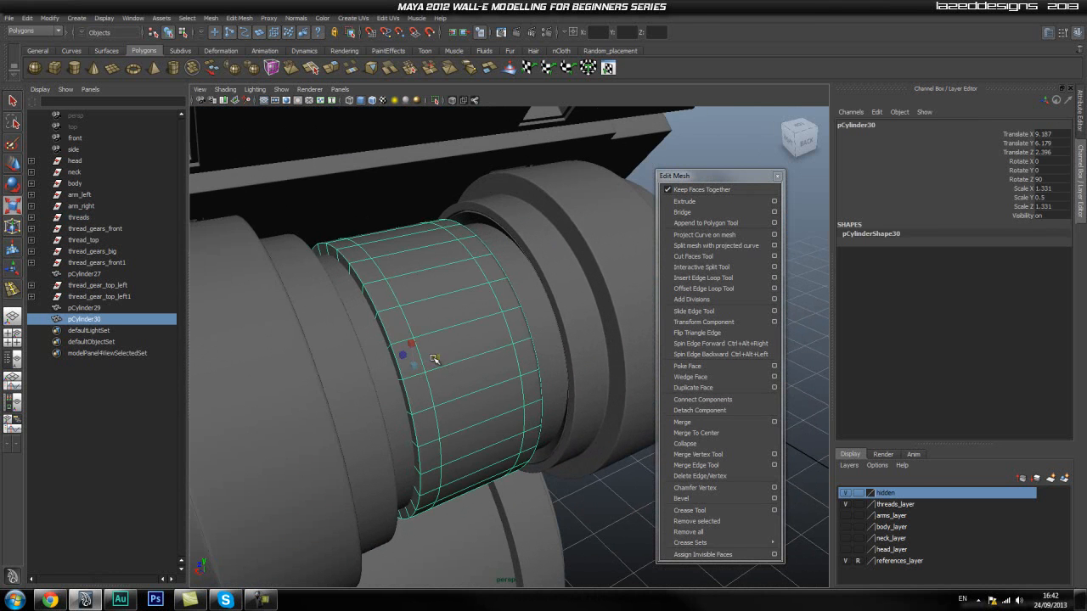
{"action": "left_click", "coordinate": [586, 481]}
Group both small top wheel groups with pCylinder29 and pCylinder30, and center the new group's pivot.
{"action": "left_click_drag", "start_coordinate": [444, 478], "coordinate": [456, 448], "text": "alt"}
{"action": "right_click_drag", "start_coordinate": [456, 449], "coordinate": [484, 442], "text": "alt"}
{"action": "left_click_drag", "start_coordinate": [485, 442], "coordinate": [117, 287], "text": "alt"}
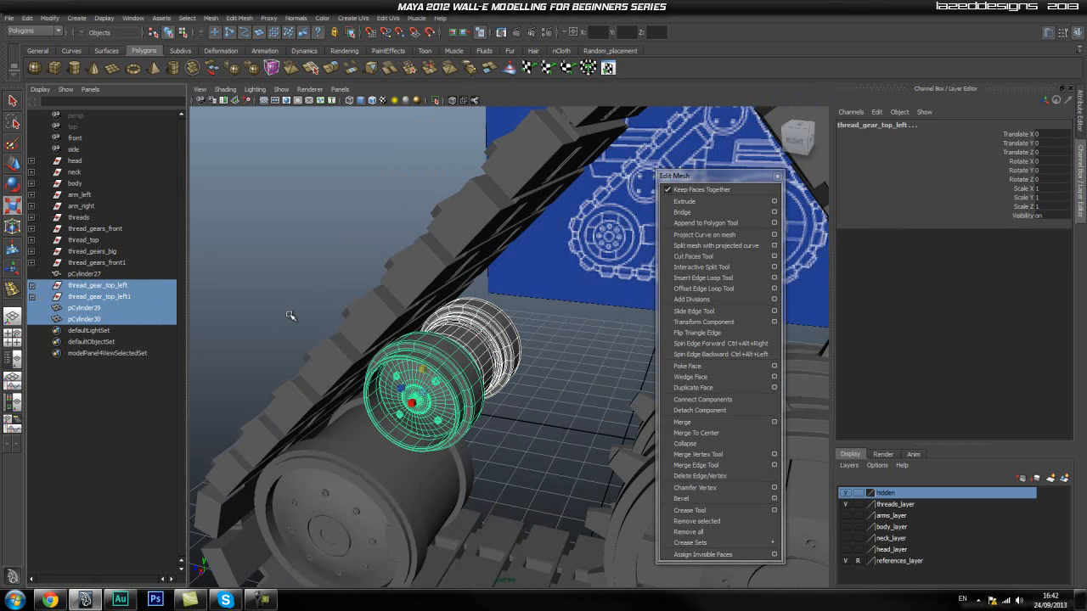
{"action": "key", "text": "ctrl+g"}
{"action": "left_click_drag", "start_coordinate": [495, 371], "coordinate": [462, 373], "text": "alt"}
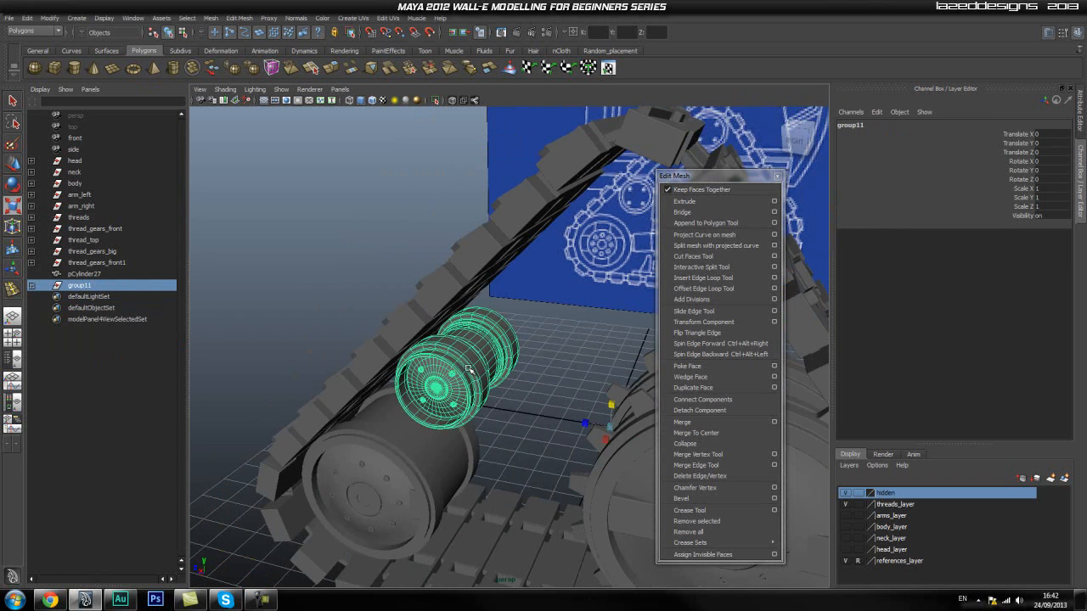
{"action": "key", "text": "space"}
{"action": "left_click_drag", "start_coordinate": [393, 326], "coordinate": [412, 434]}
Rename the top wheel assembly's group as thread_gears_top_1.
{"action": "double_click", "coordinate": [124, 287]}
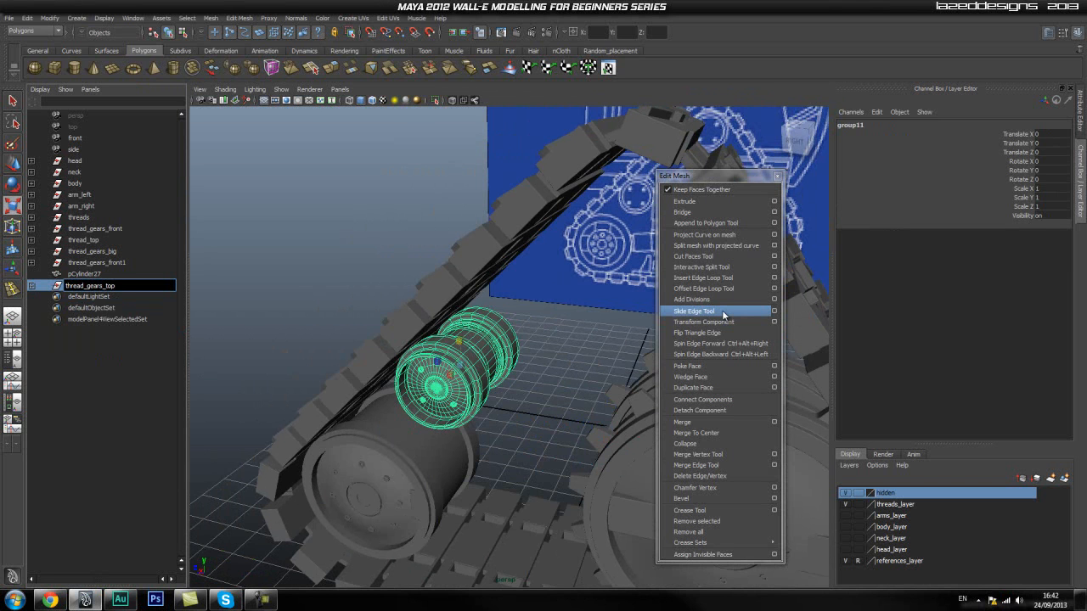
{"action": "type", "text": "thread_gears_top_1"}
{"action": "key", "text": "Return"}
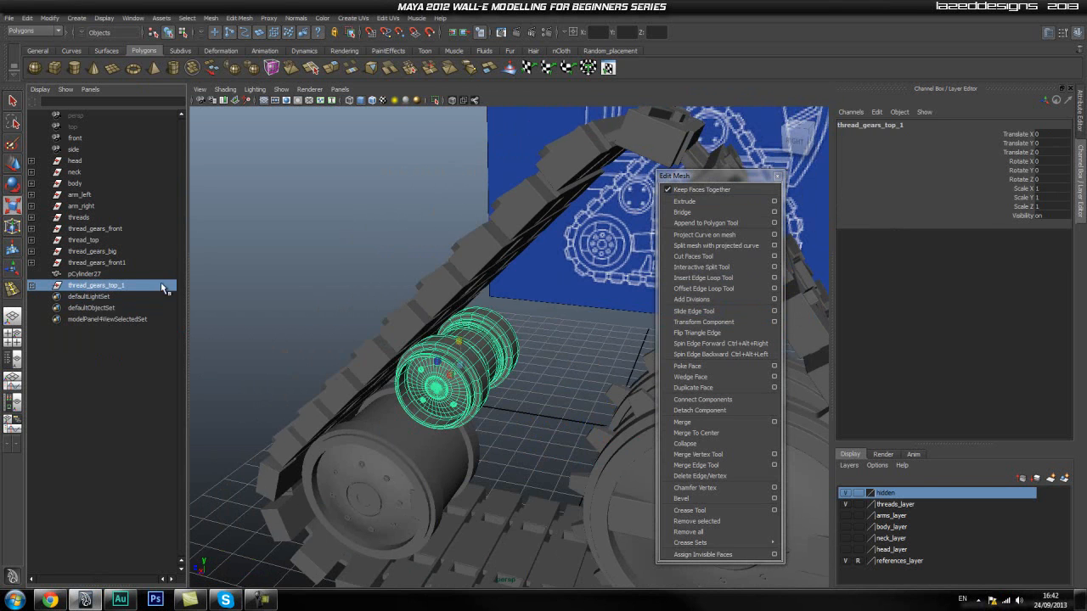
Group thread_gears_front, thread_gears_front1 and pCylinder27 together as one front roller assembly.
{"action": "left_click", "coordinate": [125, 274]}
{"action": "left_click_drag", "start_coordinate": [499, 394], "coordinate": [462, 353], "text": "alt"}
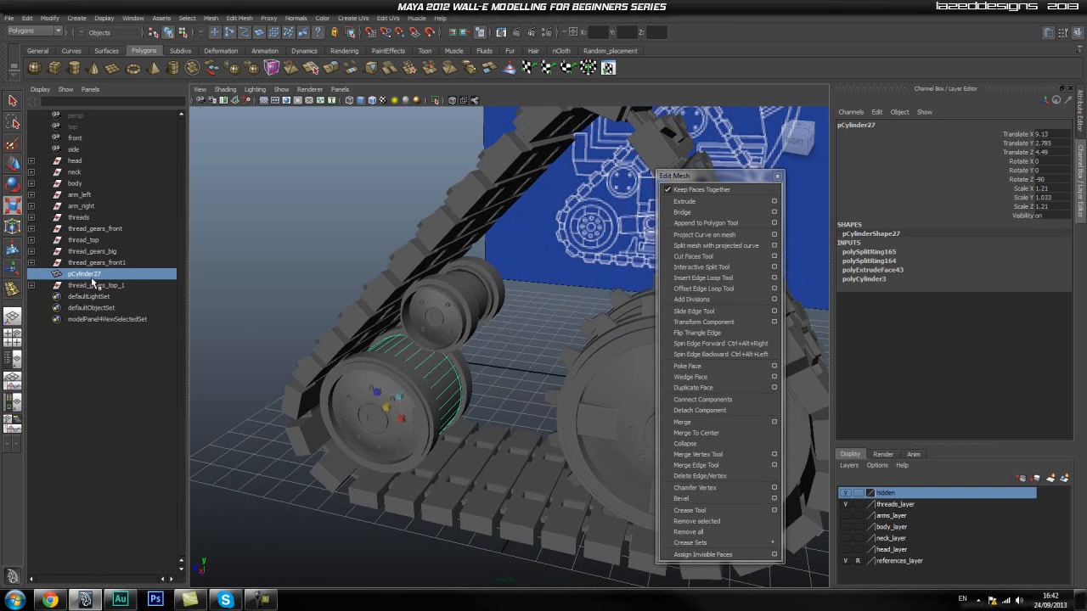
{"action": "left_click", "coordinate": [128, 264]}
{"action": "left_click", "coordinate": [119, 252]}
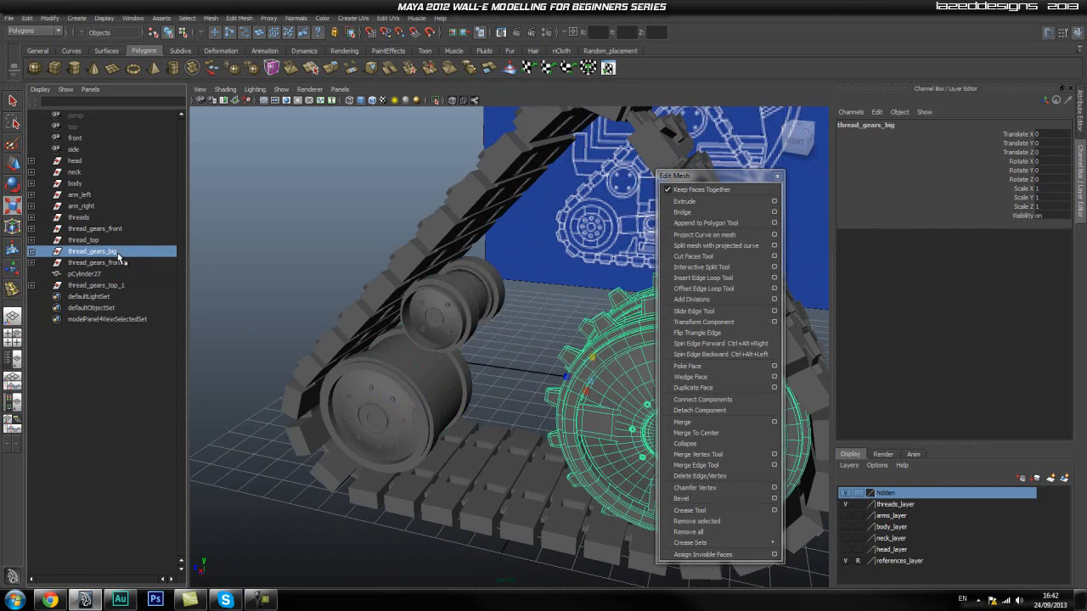
{"action": "key", "text": "Up"}
{"action": "key", "text": "Up"}
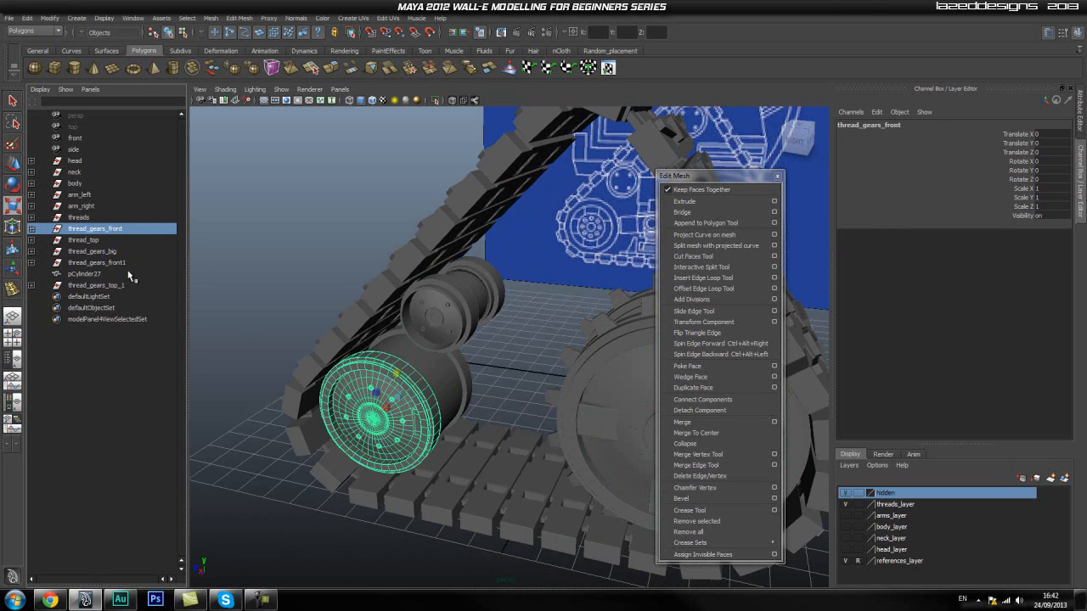
{"action": "left_click", "coordinate": [118, 253], "text": "ctrl"}
{"action": "left_click", "coordinate": [119, 254], "text": "ctrl"}
{"action": "left_click", "coordinate": [116, 263], "text": "ctrl"}
{"action": "left_click", "coordinate": [84, 275], "text": "ctrl"}
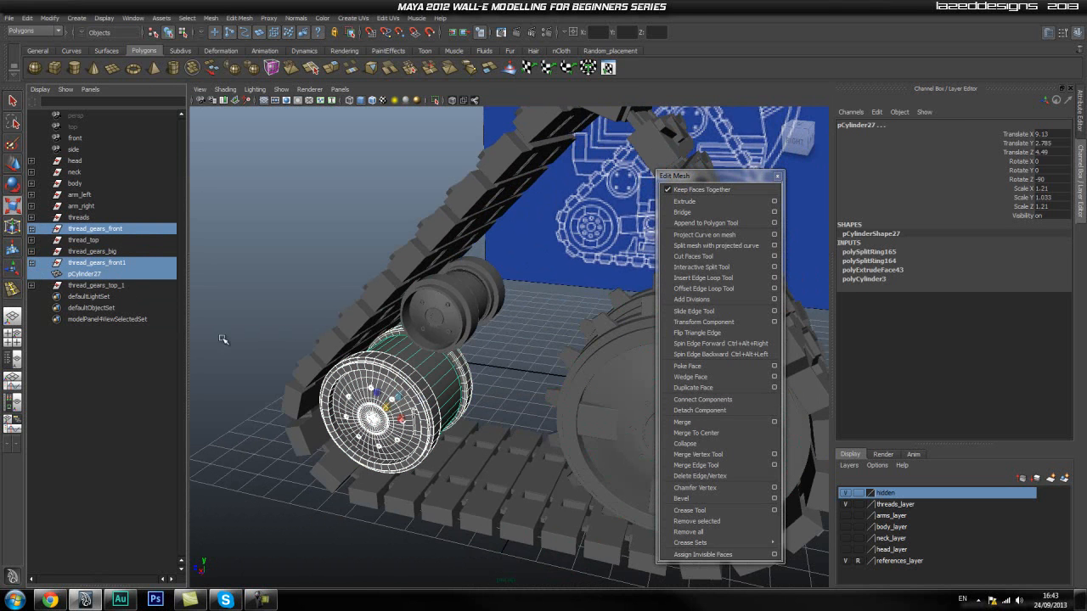
{"action": "key", "text": "ctrl+g"}
Rename the front roller assembly's new group as thread_gears_small_front.
{"action": "double_click", "coordinate": [81, 263]}
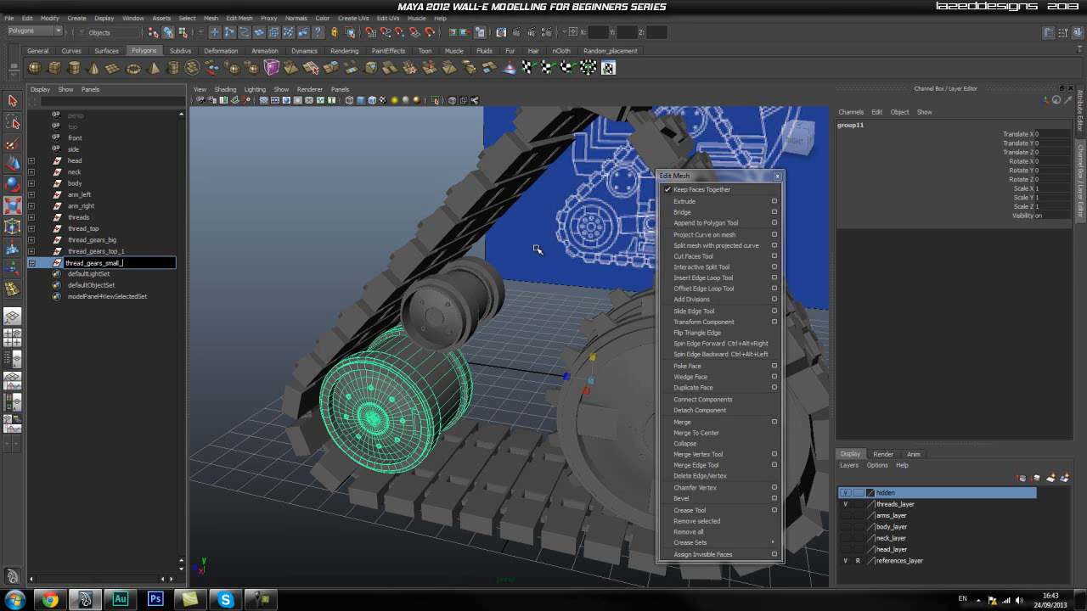
{"action": "type", "text": "t"}
{"action": "key", "text": "Return"}
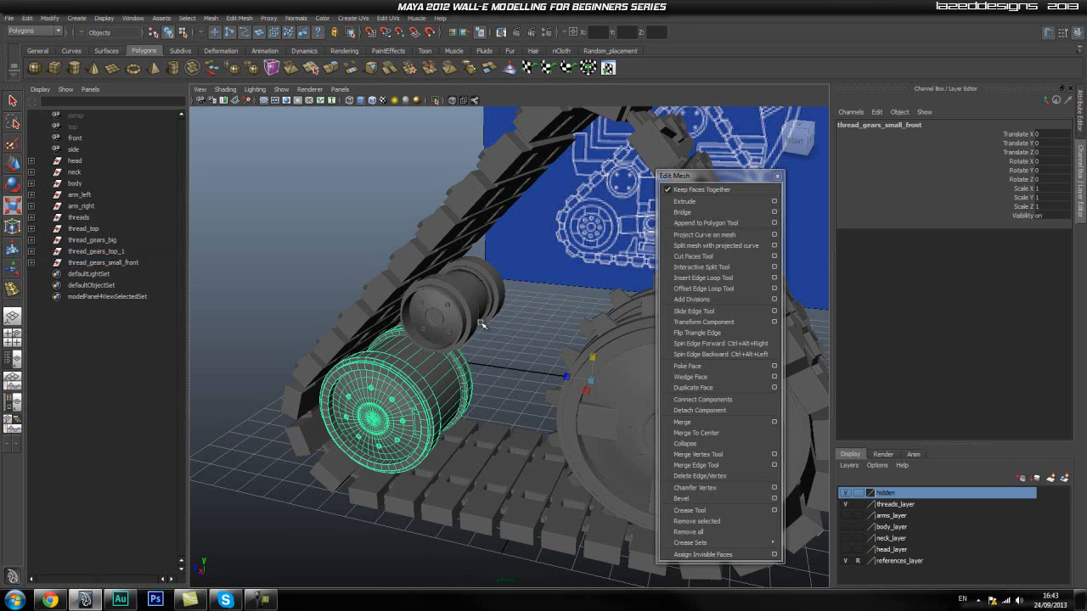
Duplicate thread_gears_top_1 and move the copy onto the blueprint's uppermost wheel, at about Translate Y 4.075 and Z -4.099.
{"action": "left_click", "coordinate": [103, 251]}
{"action": "left_click_drag", "start_coordinate": [480, 328], "coordinate": [544, 331], "text": "alt"}
{"action": "key", "text": "space"}
{"action": "right_click_drag", "start_coordinate": [496, 328], "coordinate": [397, 347], "text": "alt"}
{"action": "middle_click_drag", "start_coordinate": [478, 347], "coordinate": [398, 339], "text": "alt"}
{"action": "right_click_drag", "start_coordinate": [463, 343], "coordinate": [484, 343], "text": "alt"}
{"action": "middle_click_drag", "start_coordinate": [483, 342], "coordinate": [419, 352], "text": "alt"}
{"action": "right_click_drag", "start_coordinate": [468, 337], "coordinate": [477, 337], "text": "alt"}
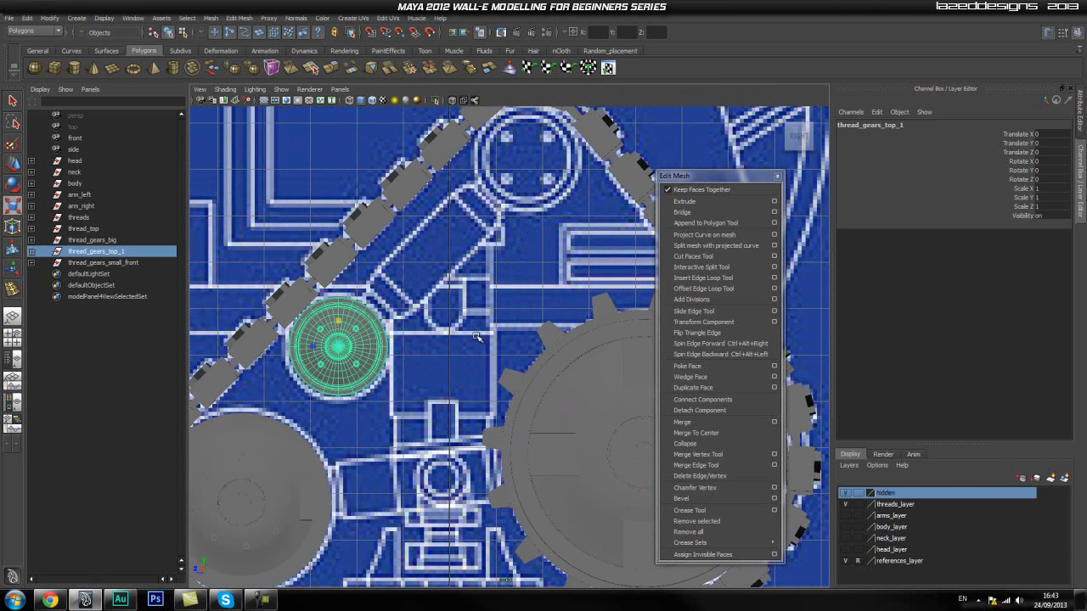
{"action": "key", "text": "ctrl+d"}
{"action": "key", "text": "w"}
{"action": "left_click_drag", "start_coordinate": [340, 348], "coordinate": [530, 161]}
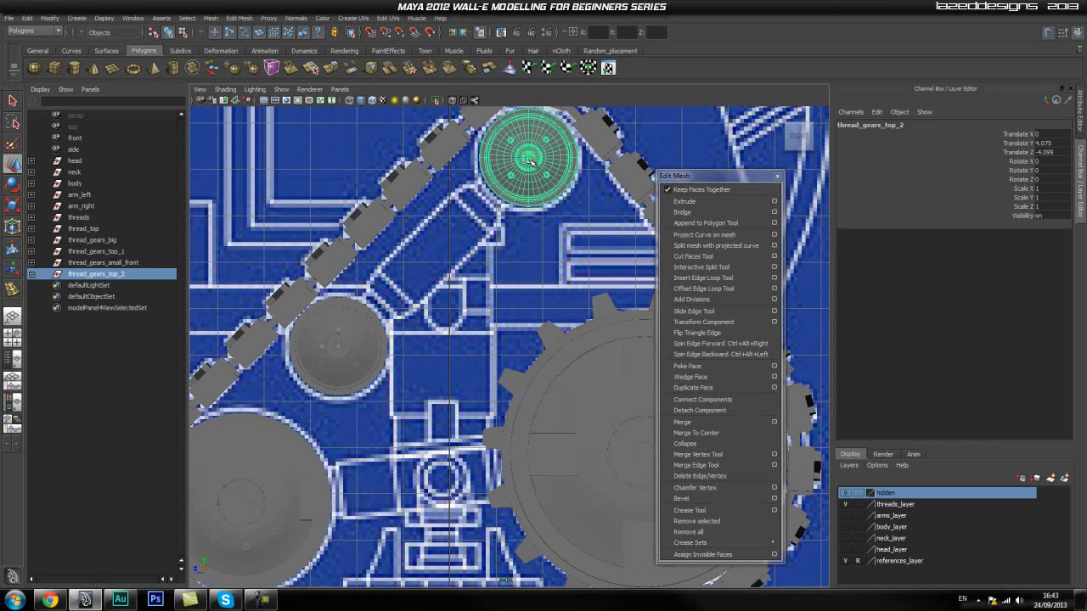
Fine-tune thread_gears_top_2 upward inside the thread's peak to about Translate Y 4.245 and Z -4.093.
{"action": "middle_click_drag", "start_coordinate": [574, 156], "coordinate": [546, 233], "text": "alt"}
{"action": "scroll", "coordinate": [546, 233], "scroll_direction": "up", "scroll_amount": 3}
{"action": "middle_click_drag", "start_coordinate": [498, 185], "coordinate": [460, 307], "text": "alt"}
{"action": "scroll", "coordinate": [482, 254], "scroll_direction": "up", "scroll_amount": 3}
{"action": "scroll", "coordinate": [460, 307], "scroll_direction": "up", "scroll_amount": 1}
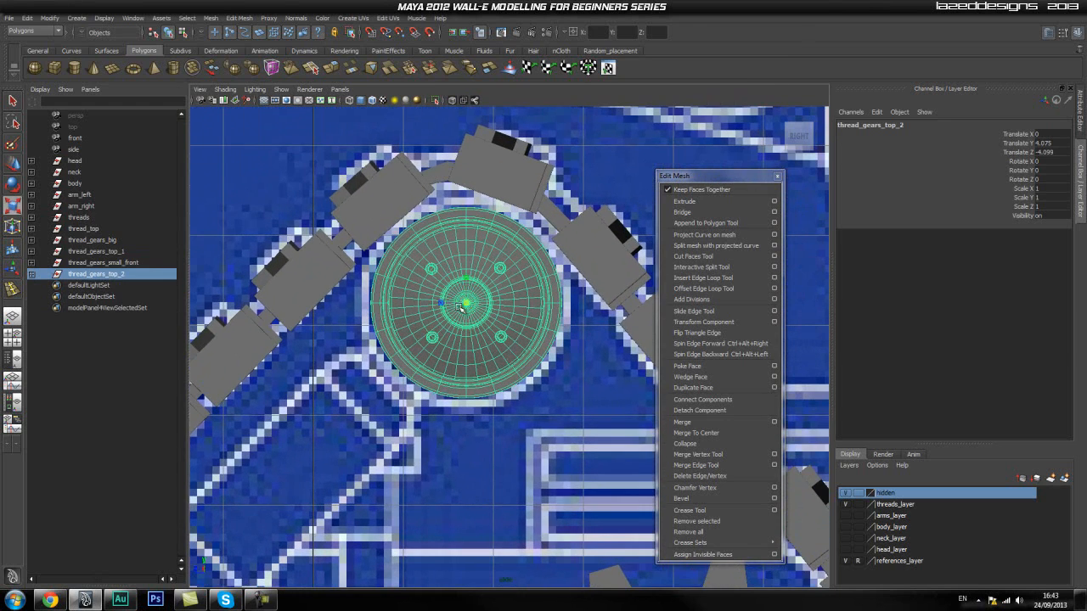
{"action": "key", "text": "w"}
{"action": "left_click_drag", "start_coordinate": [467, 304], "coordinate": [466, 292]}
Nudge thread_gears_top_1 to about Translate Y 0.019 and Z 0.019 to align it with its blueprint circle.
{"action": "middle_click_drag", "start_coordinate": [413, 471], "coordinate": [477, 360], "text": "alt"}
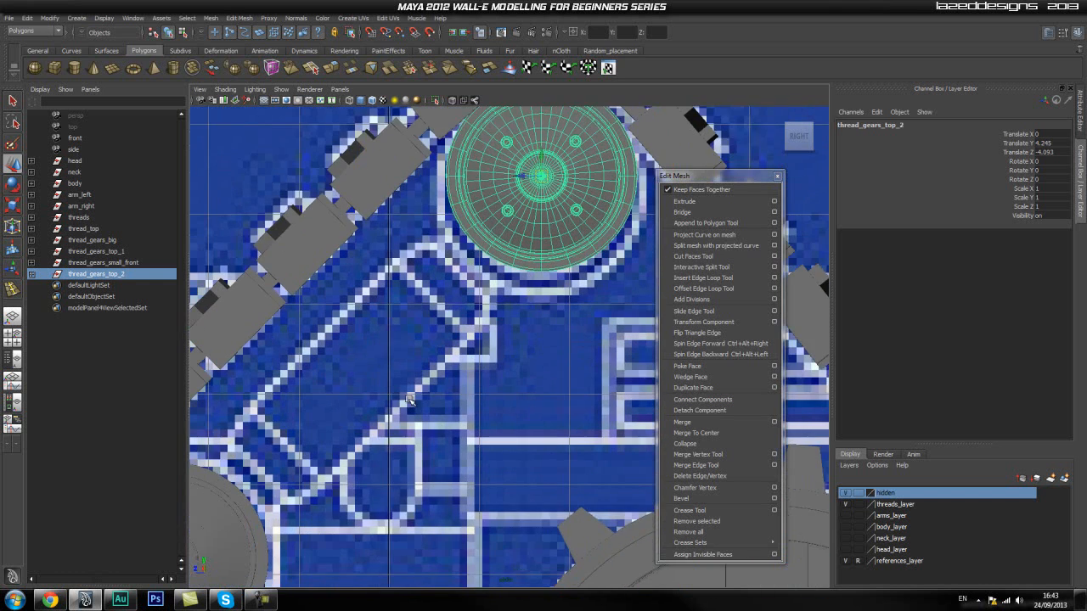
{"action": "middle_click_drag", "start_coordinate": [383, 431], "coordinate": [544, 291], "text": "alt"}
{"action": "middle_click_drag", "start_coordinate": [332, 412], "coordinate": [397, 344], "text": "alt"}
{"action": "left_click", "coordinate": [89, 264]}
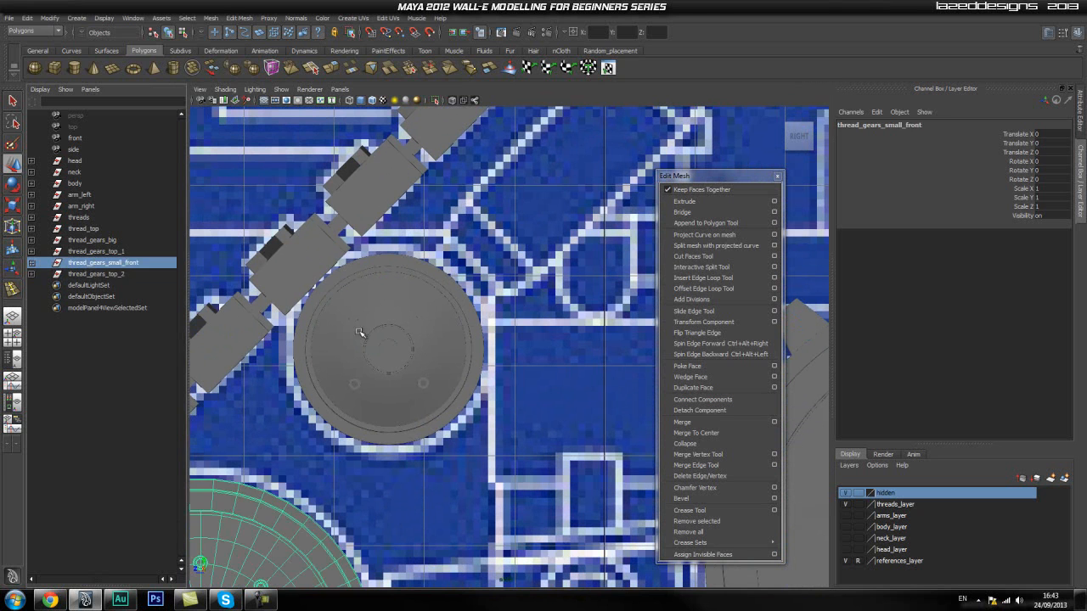
{"action": "left_click", "coordinate": [123, 275]}
{"action": "left_click", "coordinate": [114, 262]}
{"action": "left_click", "coordinate": [107, 241]}
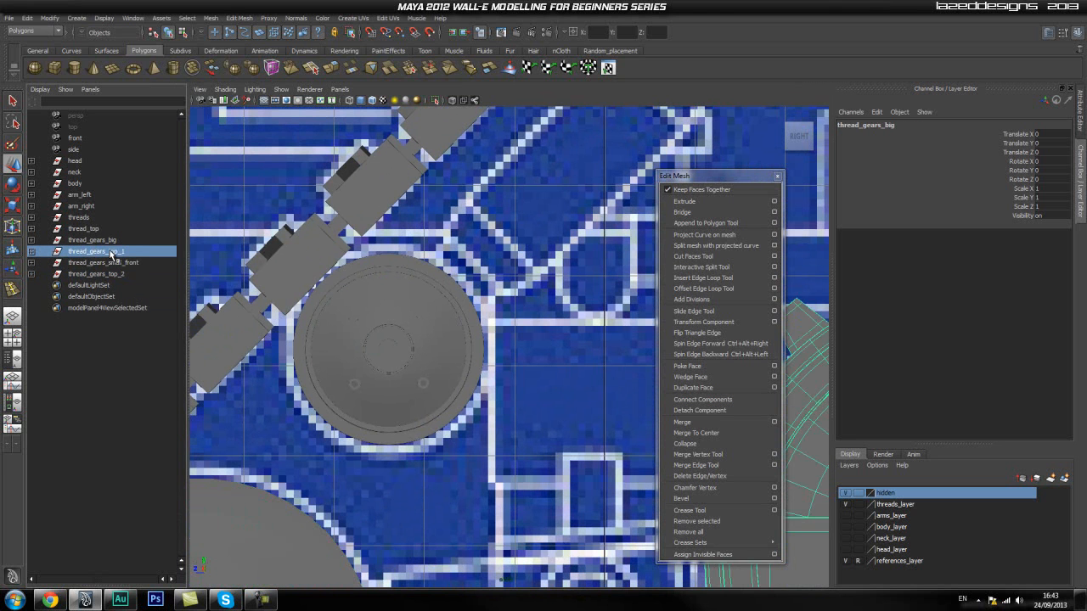
{"action": "left_click", "coordinate": [110, 251]}
{"action": "left_click_drag", "start_coordinate": [388, 357], "coordinate": [386, 349]}
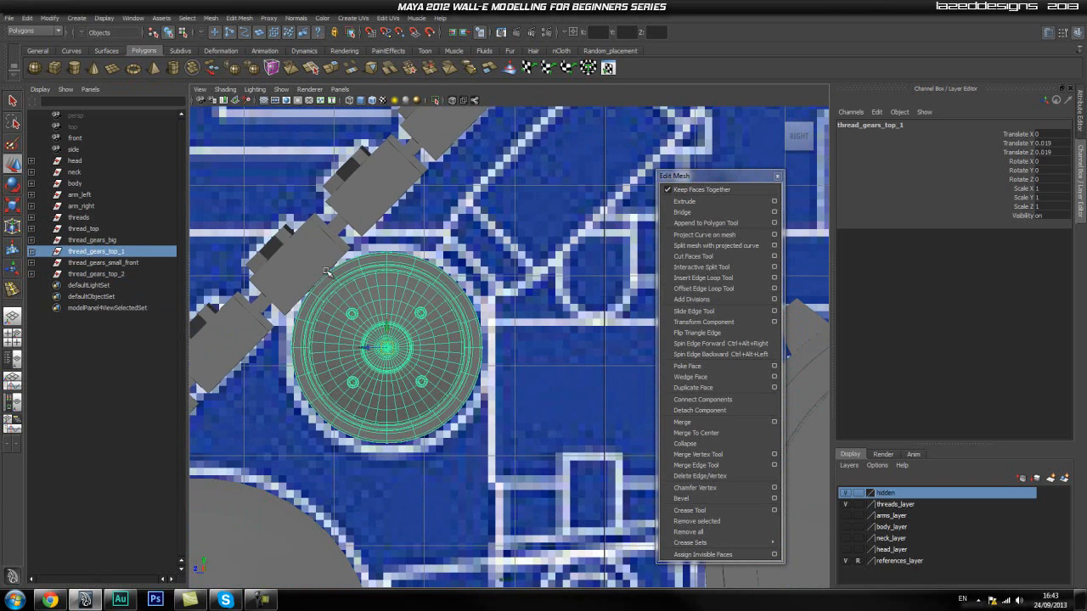
Check the placement of both upper rollers inside the thread from several perspective angles.
{"action": "key", "text": "space"}
{"action": "left_click_drag", "start_coordinate": [451, 329], "coordinate": [453, 417]}
{"action": "scroll", "coordinate": [393, 396], "scroll_direction": "down", "scroll_amount": 3}
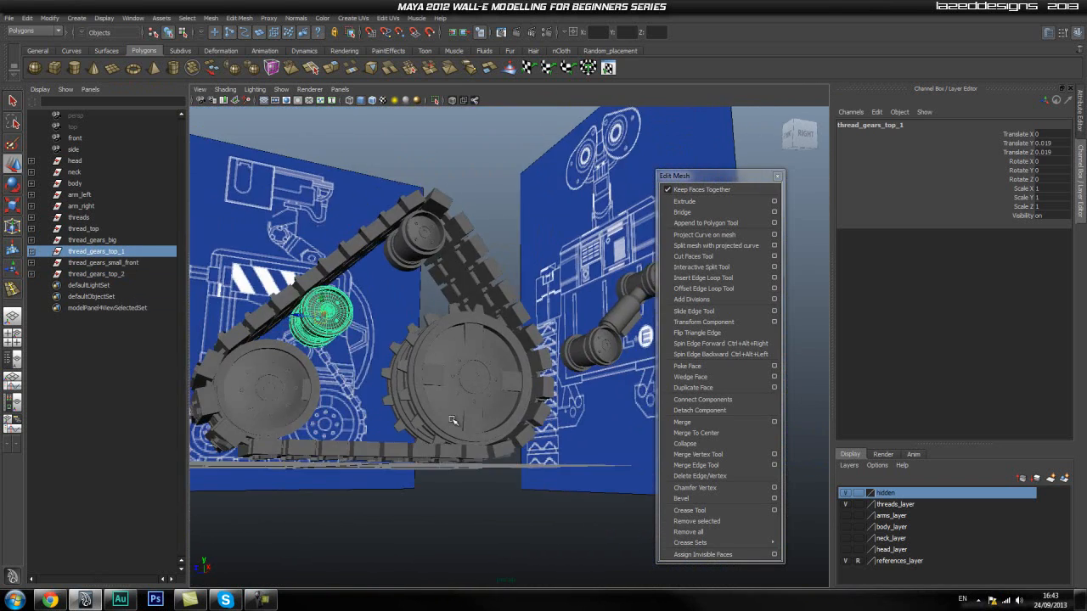
{"action": "left_click", "coordinate": [456, 416]}
{"action": "left_click_drag", "start_coordinate": [519, 423], "coordinate": [390, 448], "text": "alt"}
{"action": "scroll", "coordinate": [390, 447], "scroll_direction": "up", "scroll_amount": 5}
{"action": "left_click_drag", "start_coordinate": [433, 374], "coordinate": [499, 391], "text": "alt"}
Select the central cylinder of thread_top and examine that part and its end wheels up close.
{"action": "left_click", "coordinate": [265, 246]}
{"action": "key", "text": "f"}
{"action": "left_click_drag", "start_coordinate": [417, 344], "coordinate": [408, 382], "text": "alt"}
{"action": "scroll", "coordinate": [408, 382], "scroll_direction": "down", "scroll_amount": 4}
{"action": "left_click_drag", "start_coordinate": [551, 391], "coordinate": [367, 495], "text": "alt"}
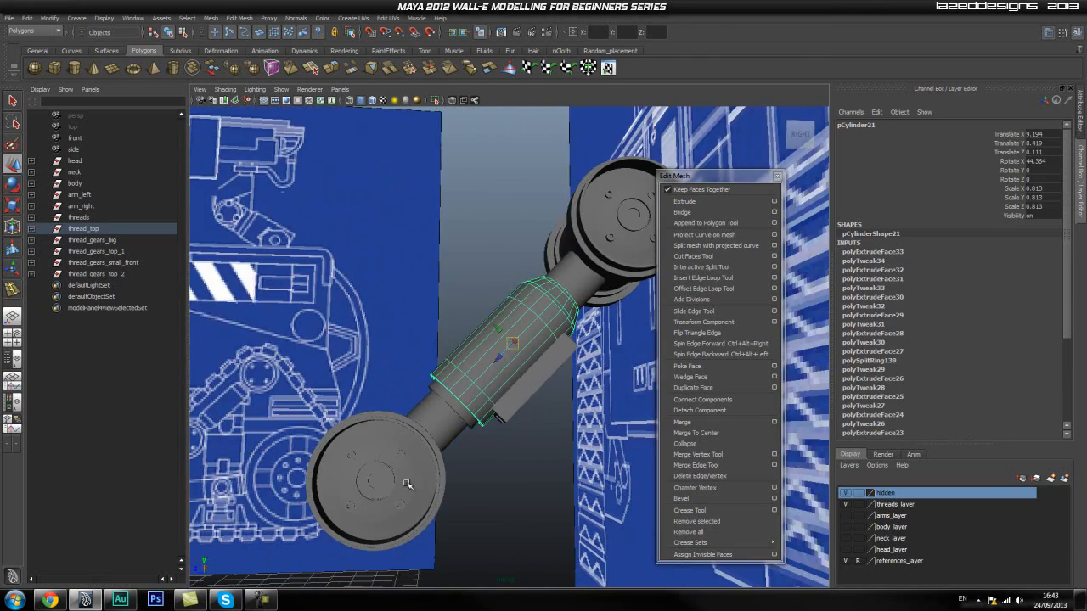
Examine the whole thread with its front, top and big gears from all sides in perspective.
{"action": "scroll", "coordinate": [406, 490], "scroll_direction": "down", "scroll_amount": 5}
{"action": "middle_click_drag", "start_coordinate": [406, 490], "coordinate": [543, 445], "text": "alt"}
{"action": "scroll", "coordinate": [490, 451], "scroll_direction": "up", "scroll_amount": 5}
{"action": "left_click_drag", "start_coordinate": [490, 451], "coordinate": [439, 237], "text": "alt"}
{"action": "left_click_drag", "start_coordinate": [381, 268], "coordinate": [460, 430], "text": "alt"}
{"action": "left_click_drag", "start_coordinate": [556, 296], "coordinate": [560, 324], "text": "alt"}
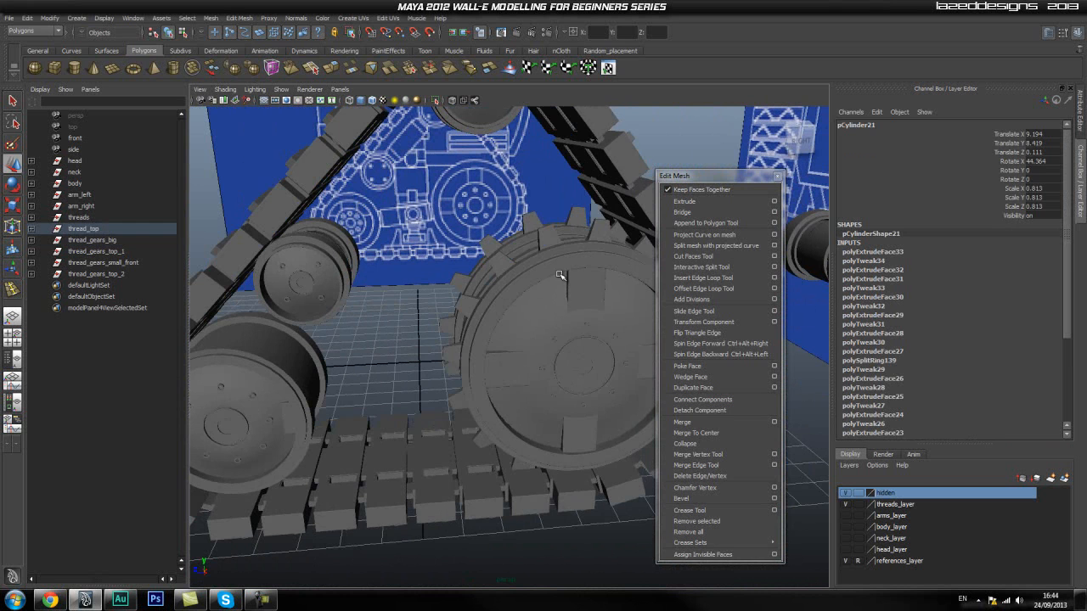
{"action": "left_click_drag", "start_coordinate": [423, 296], "coordinate": [461, 315], "text": "alt"}
{"action": "left_click_drag", "start_coordinate": [528, 377], "coordinate": [371, 371], "text": "alt"}
{"action": "left_click_drag", "start_coordinate": [442, 419], "coordinate": [594, 374], "text": "alt"}
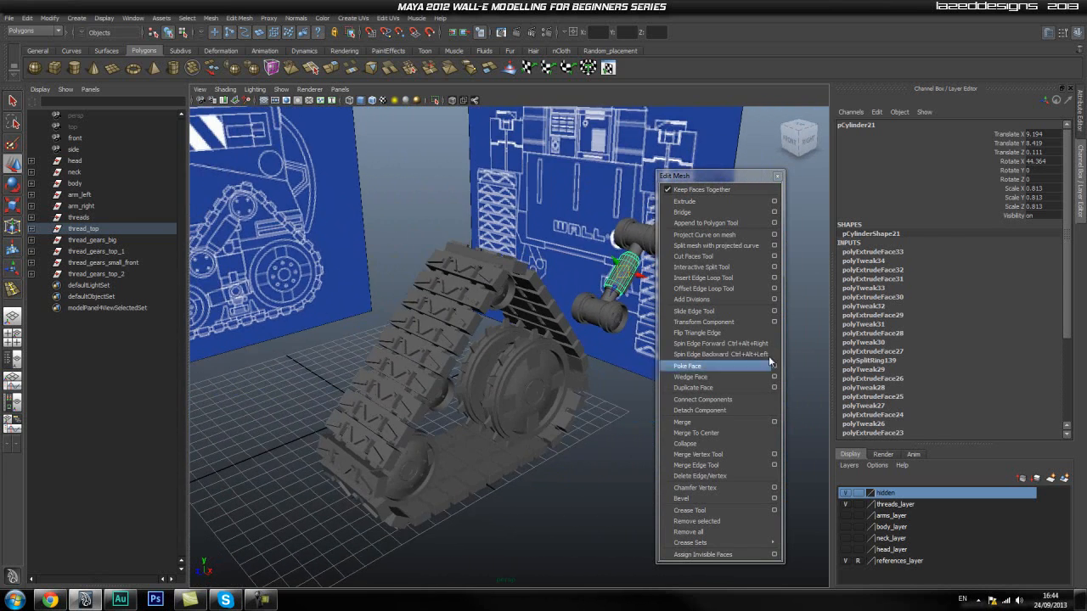